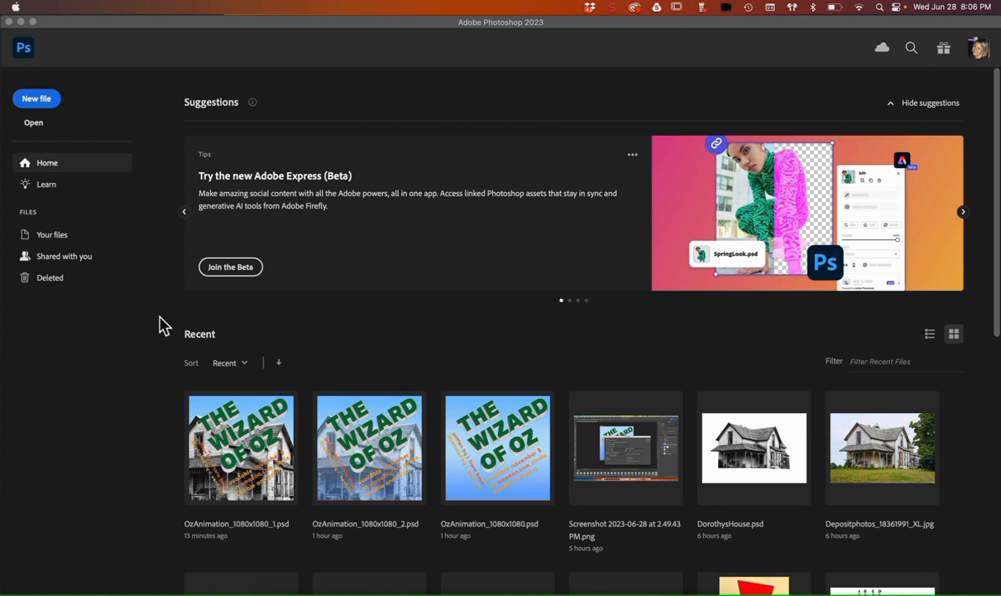
- Create a new document from the Web presets, 1080 x 1080 pixels at 72 pixels/inch in RGB Color
left_click(41, 103)
left_click(41, 102)
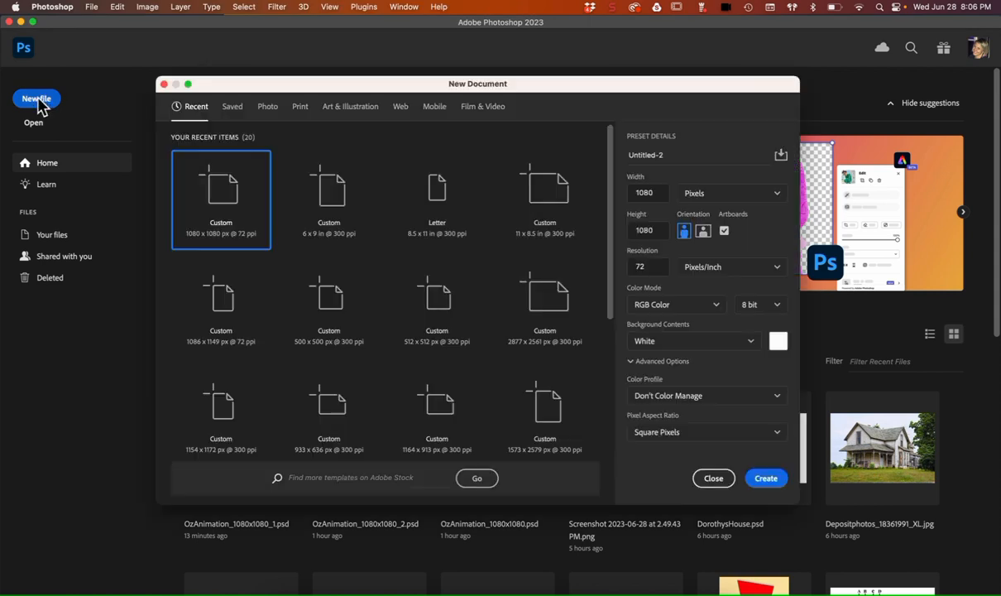
left_click(400, 108)
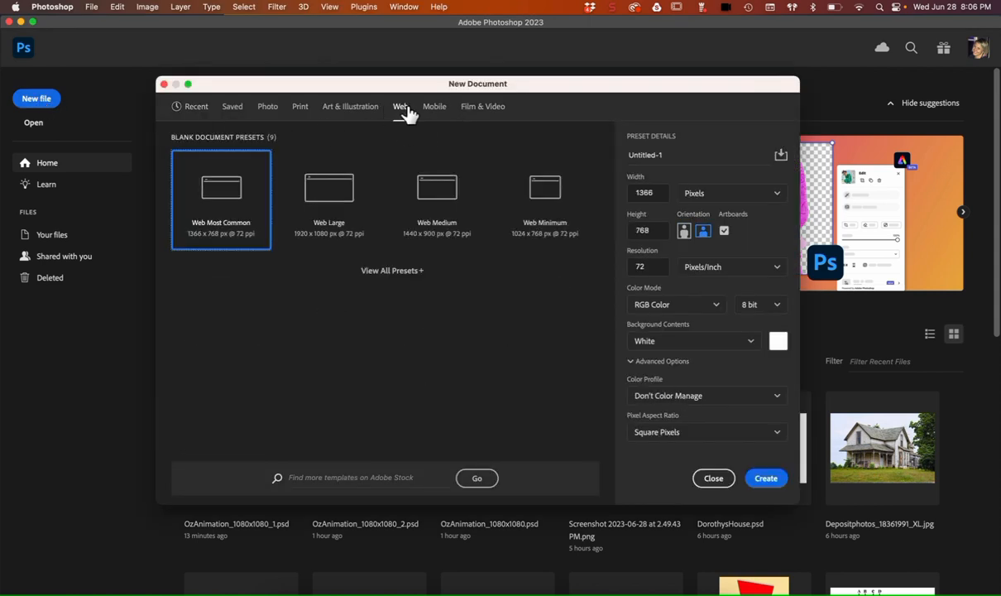
double_click(637, 193)
type("1080")
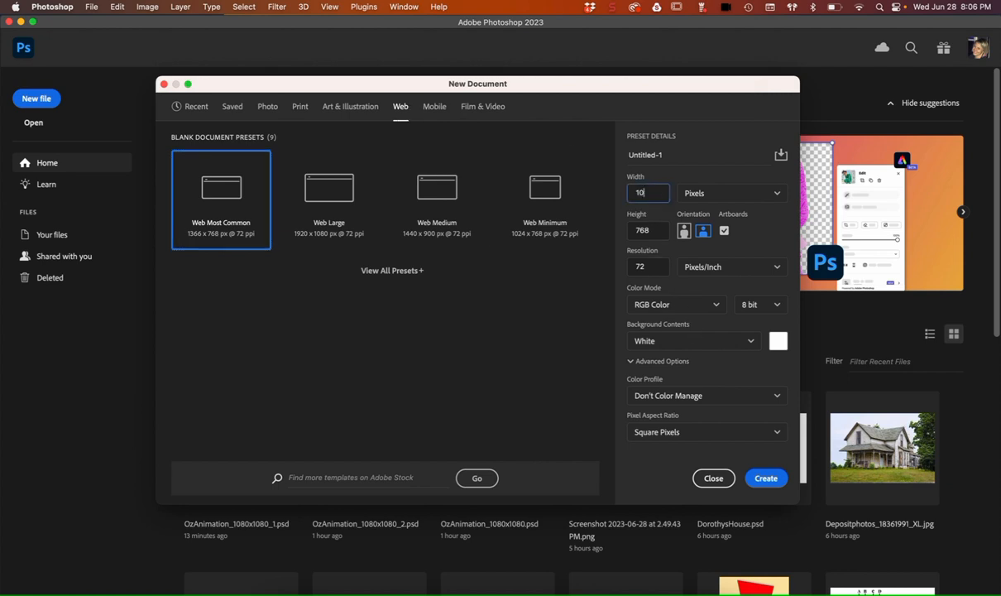
double_click(650, 230)
type("1080")
key("shift+Tab")
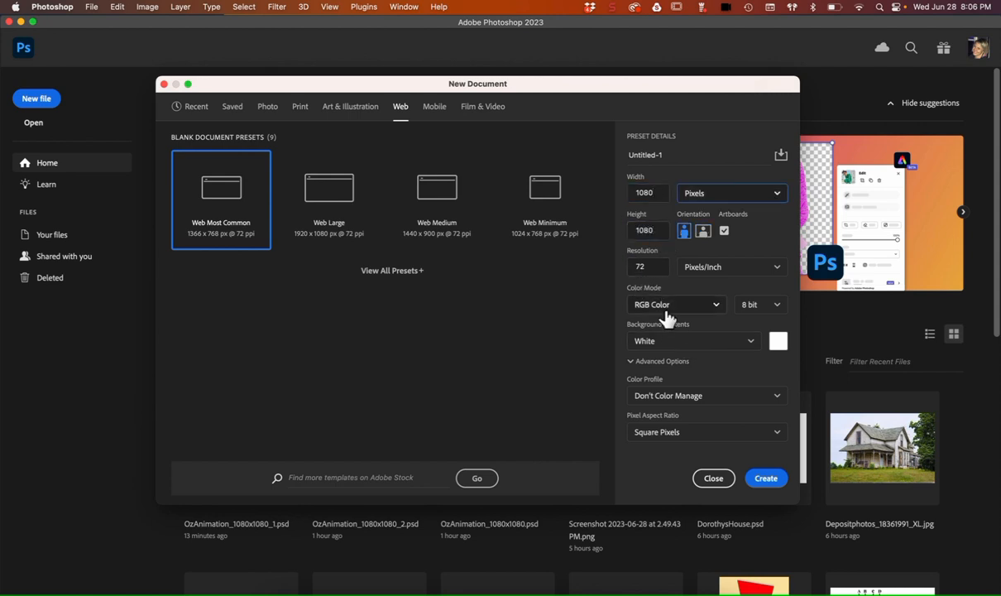
left_click(765, 479)
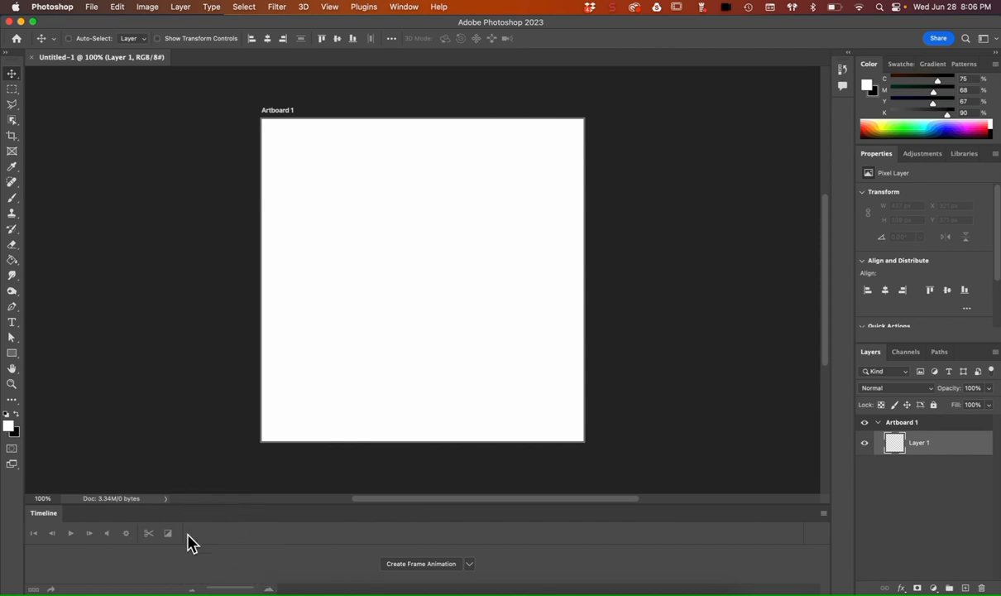
left_click(406, 8)
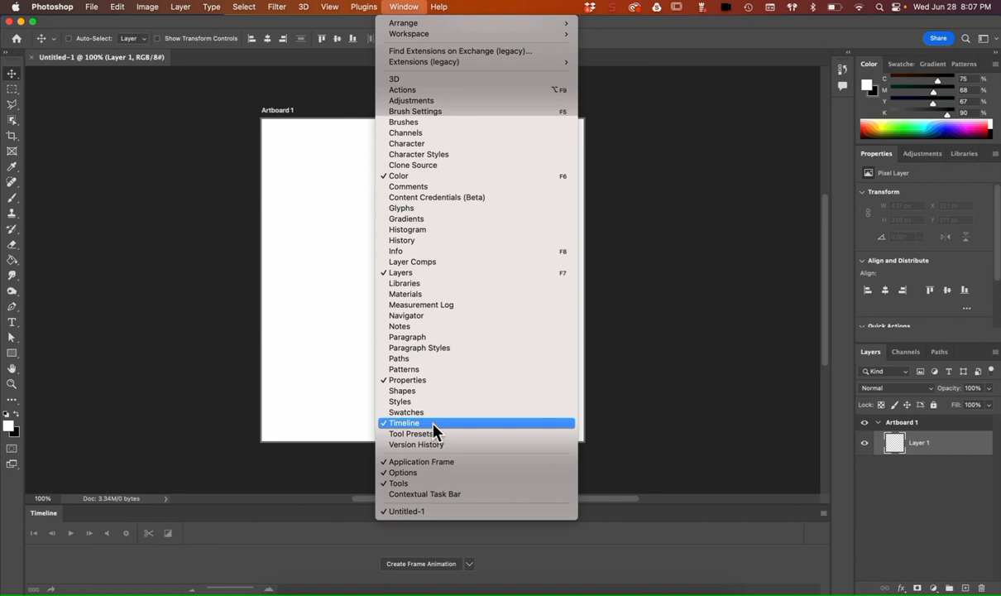
left_click(686, 397)
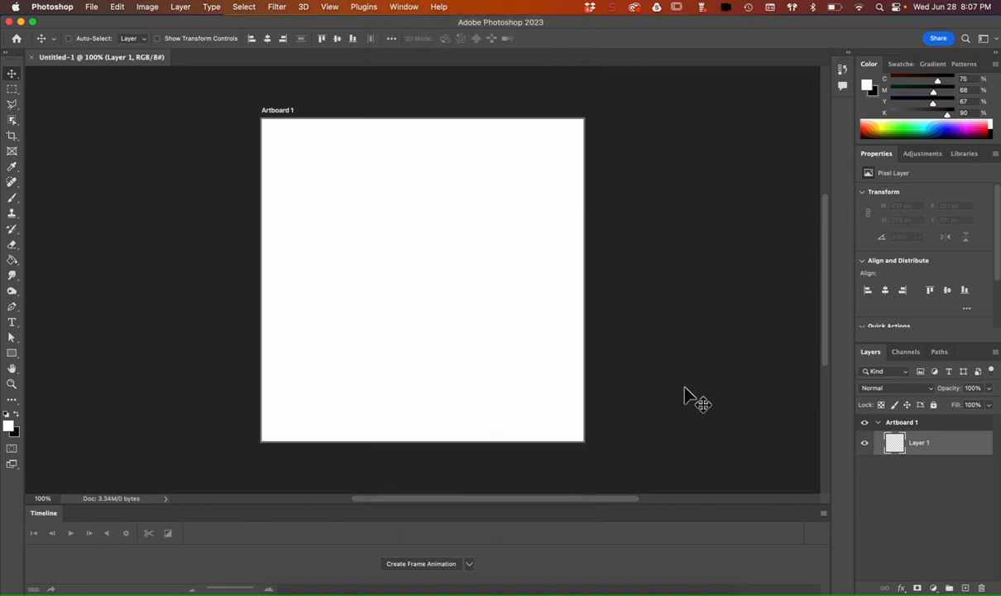
- Copy the three-line THE WIZARD OF OZ title from Japanese3D3.ai in Illustrator and paste it into the new Photoshop document as layers
key("super+Tab")
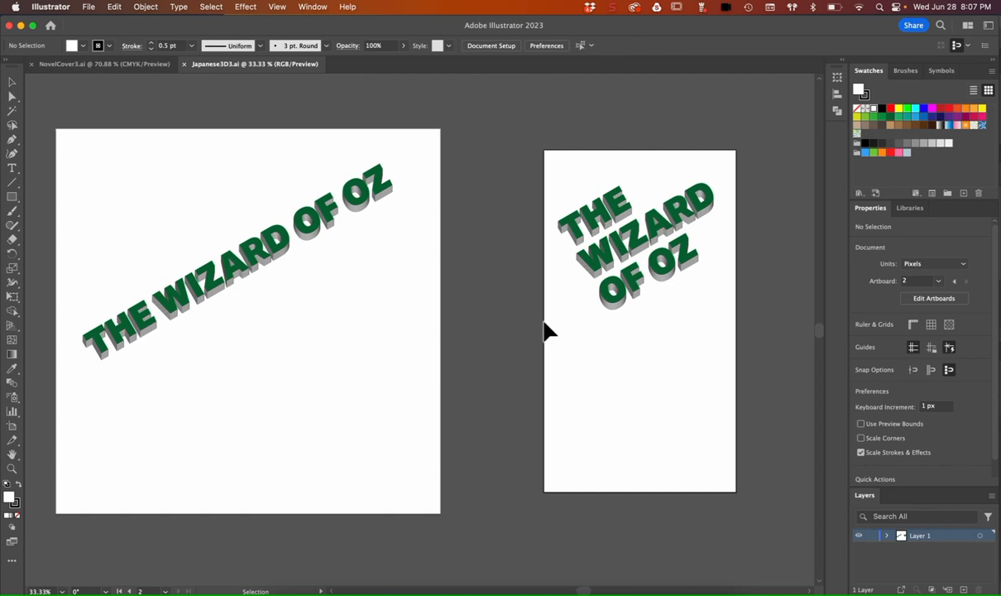
left_click(130, 65)
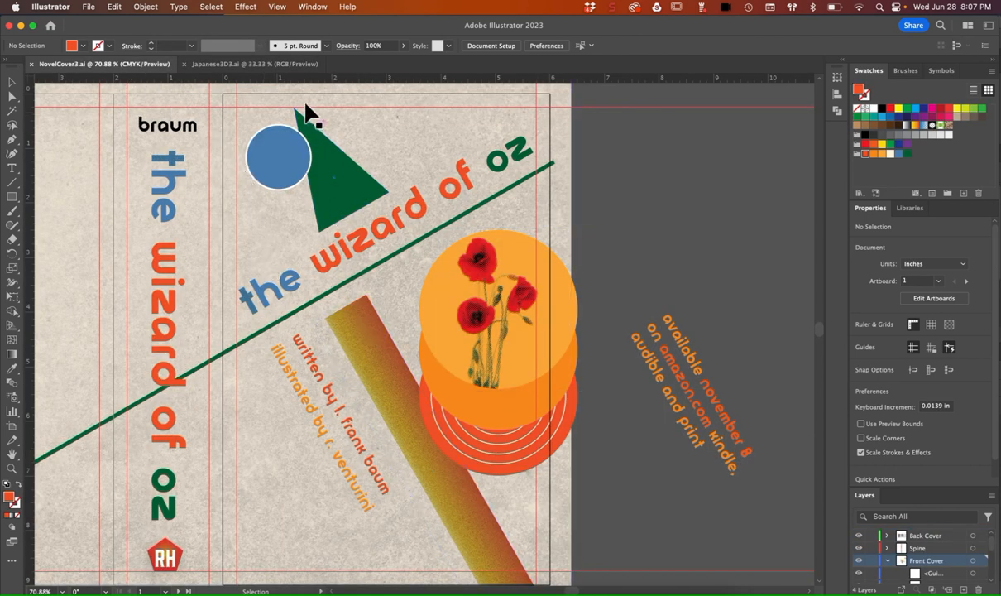
left_click(273, 66)
left_click_drag(558, 172, 675, 343)
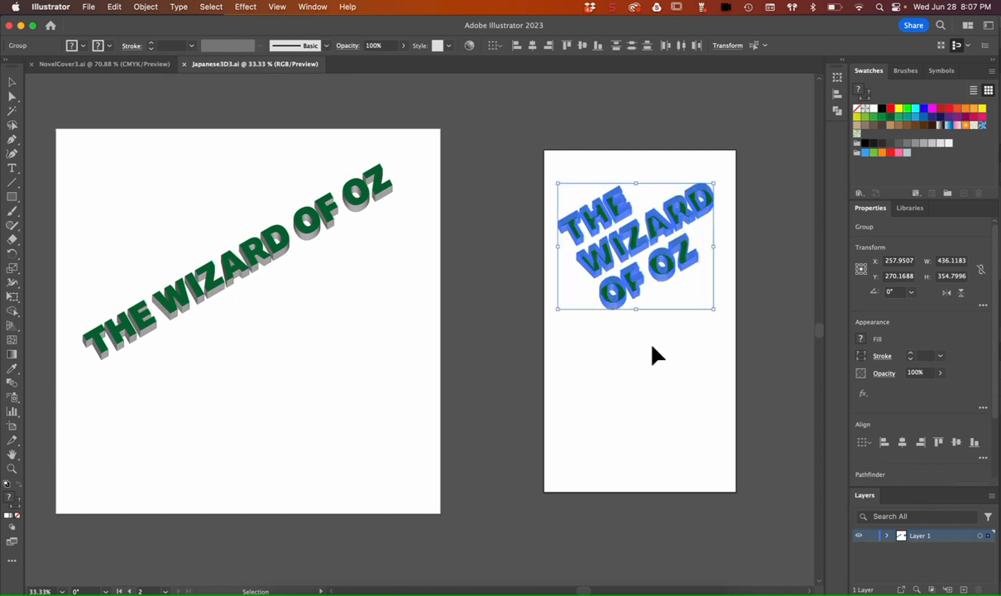
key("super+Tab")
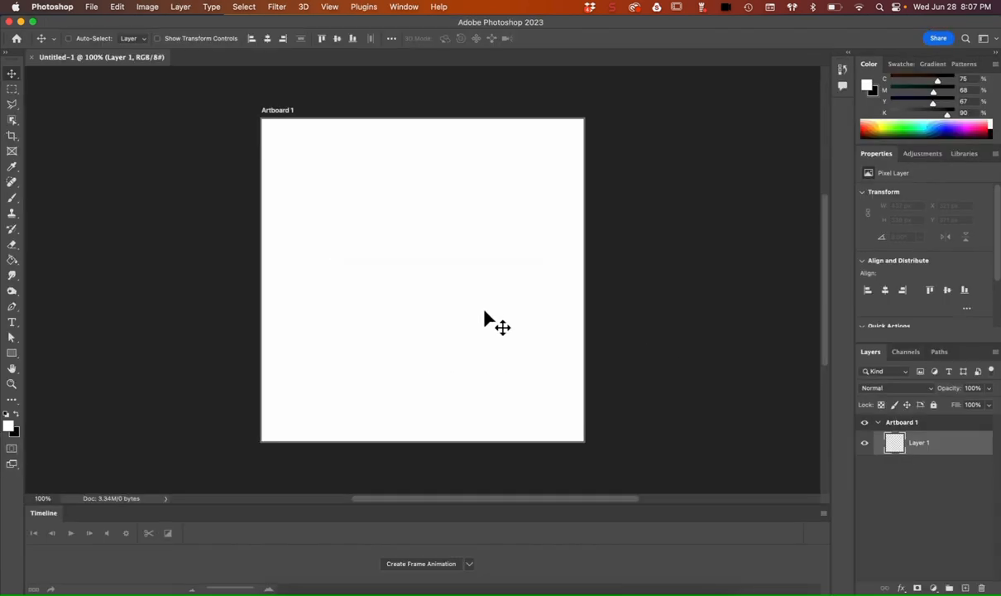
key("super+v")
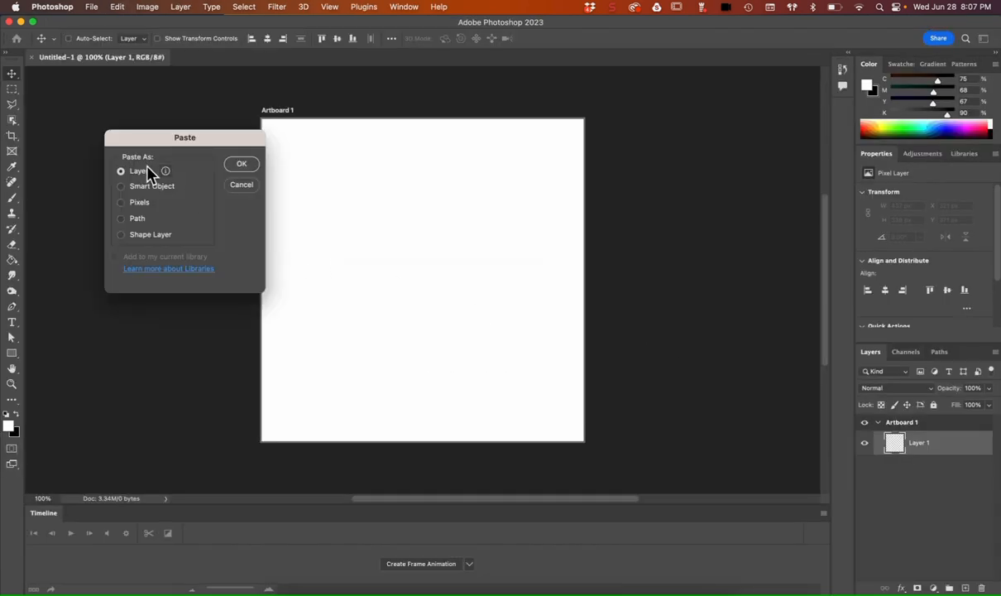
left_click(242, 165)
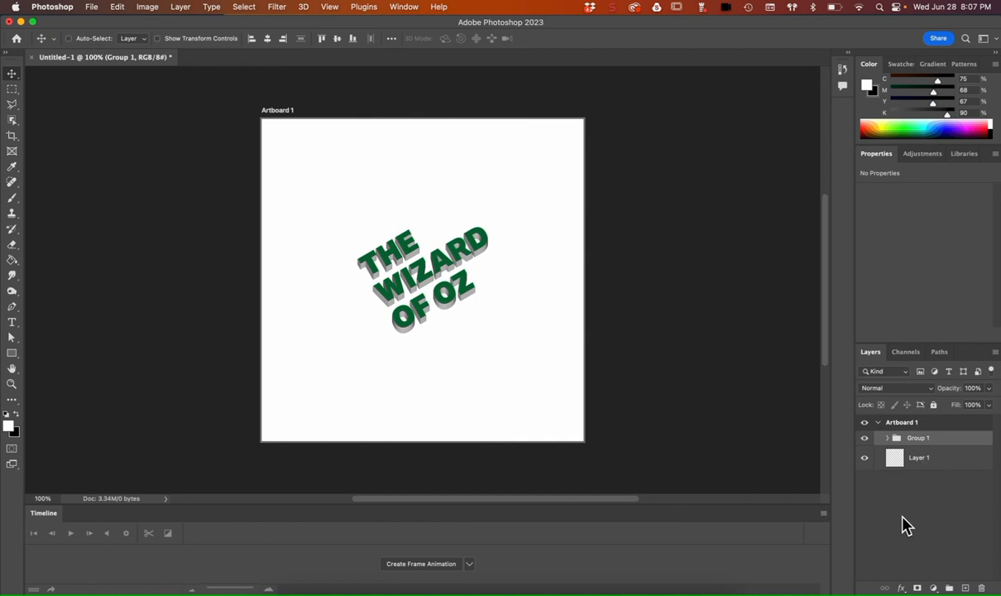
- Rename the pasted title's layer group as Title
double_click(918, 439)
type("Title")
key("Return")
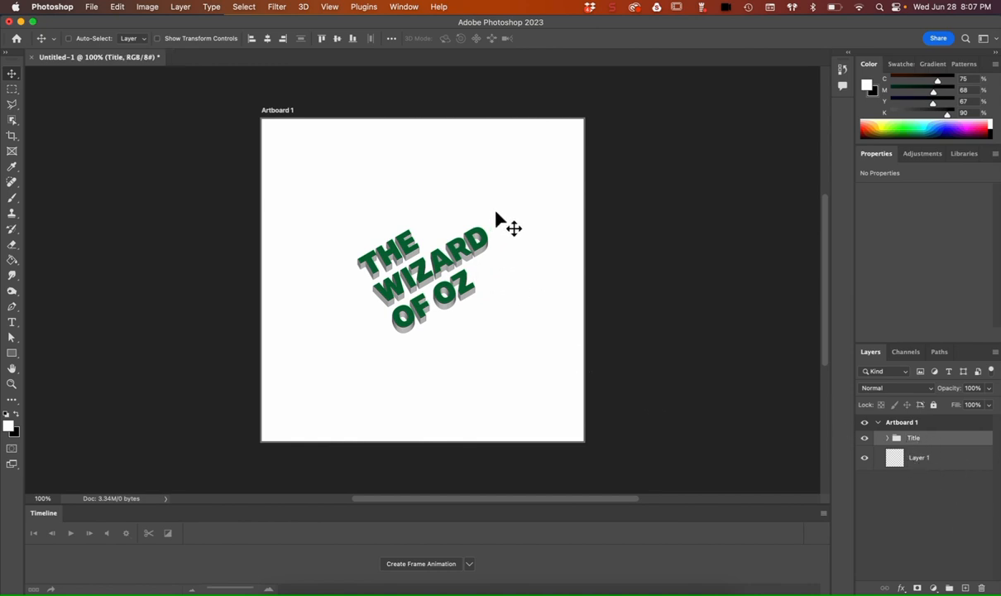
- Enlarge the Title group proportionally to nearly the artboard's width and place it in the upper part of the artboard
key("super+t")
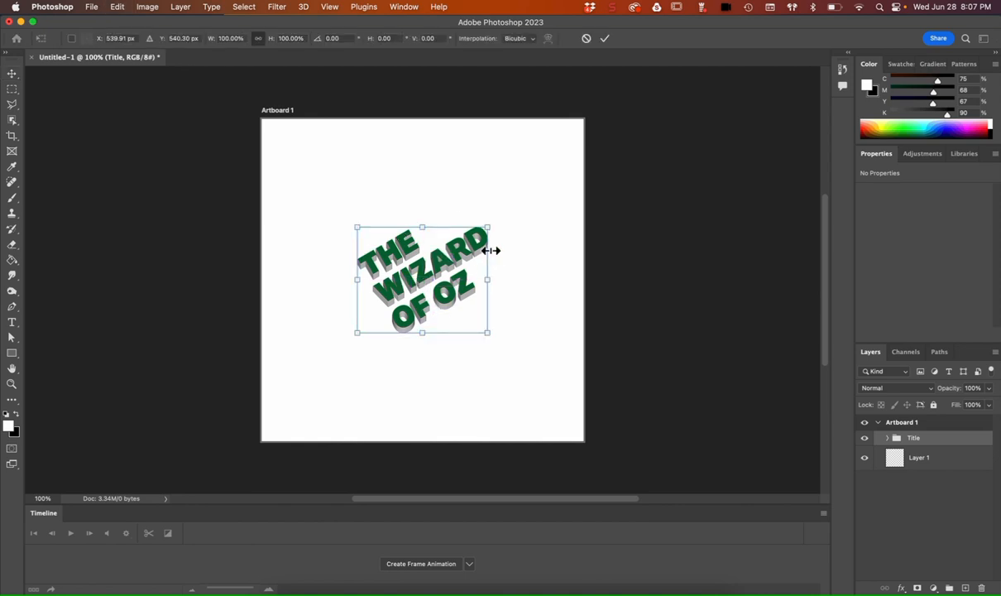
left_click_drag(488, 226, 585, 147)
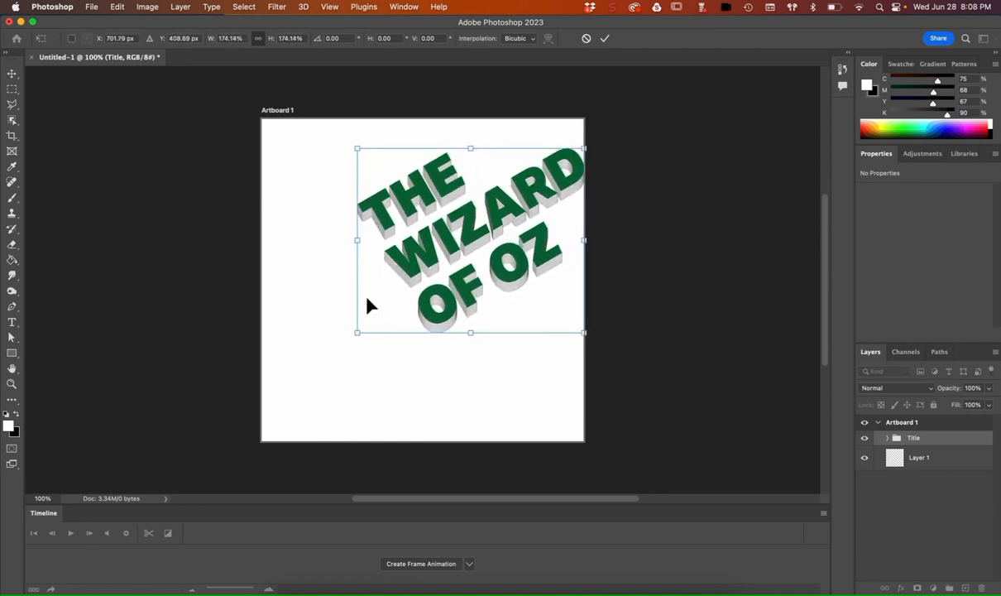
left_click_drag(355, 332, 306, 380)
key("Return")
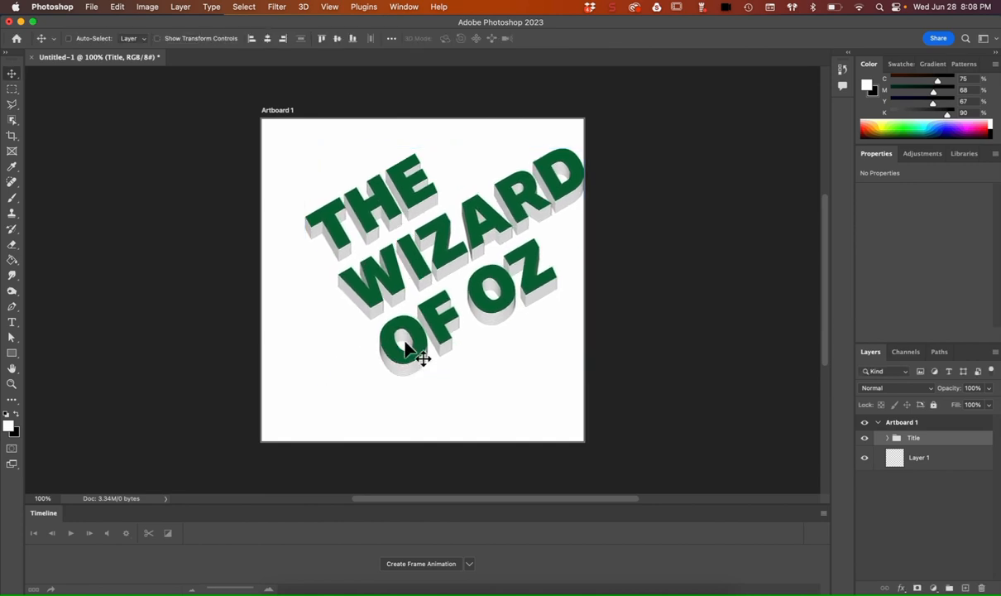
mouse_move(405, 343)
left_mouse_down()
mouse_move(400, 314)
mouse_move(398, 326)
left_mouse_up()
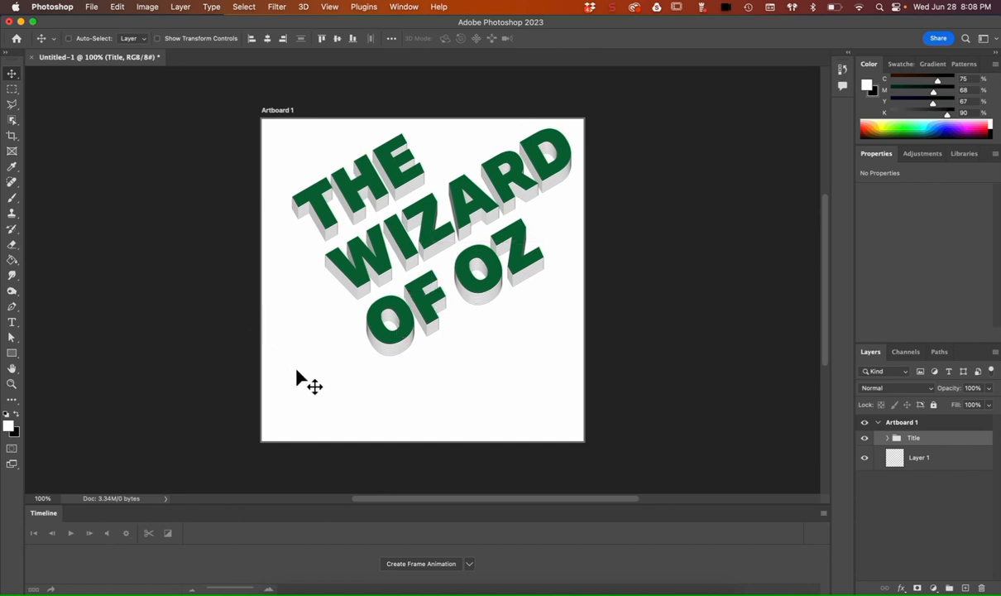
- Copy the author and illustrator credit lines from NovelCover3.ai in Illustrator and paste them into Photoshop as layers, accepting the color mode conversion
key("super+Tab")
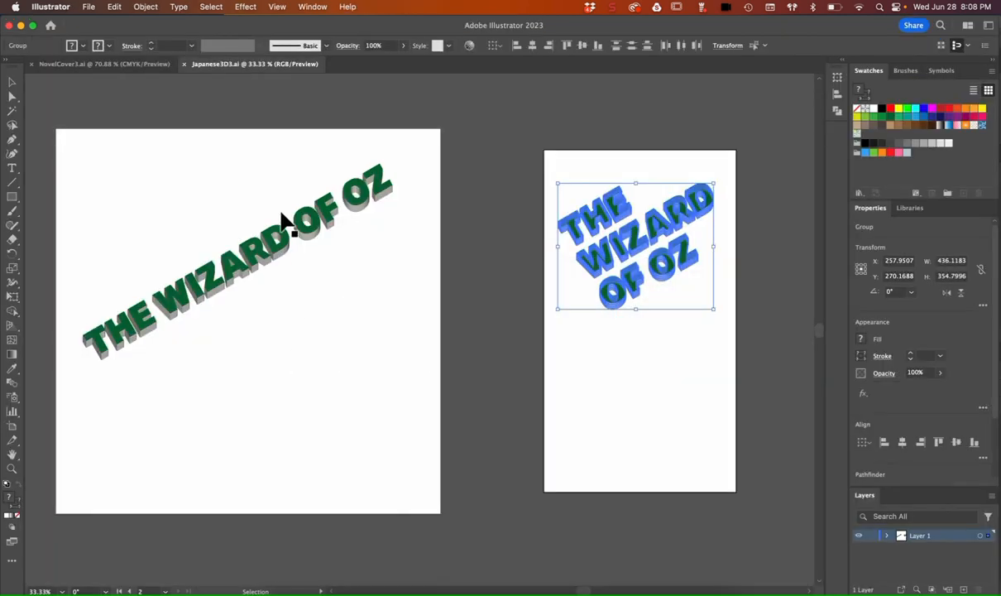
left_click(136, 64)
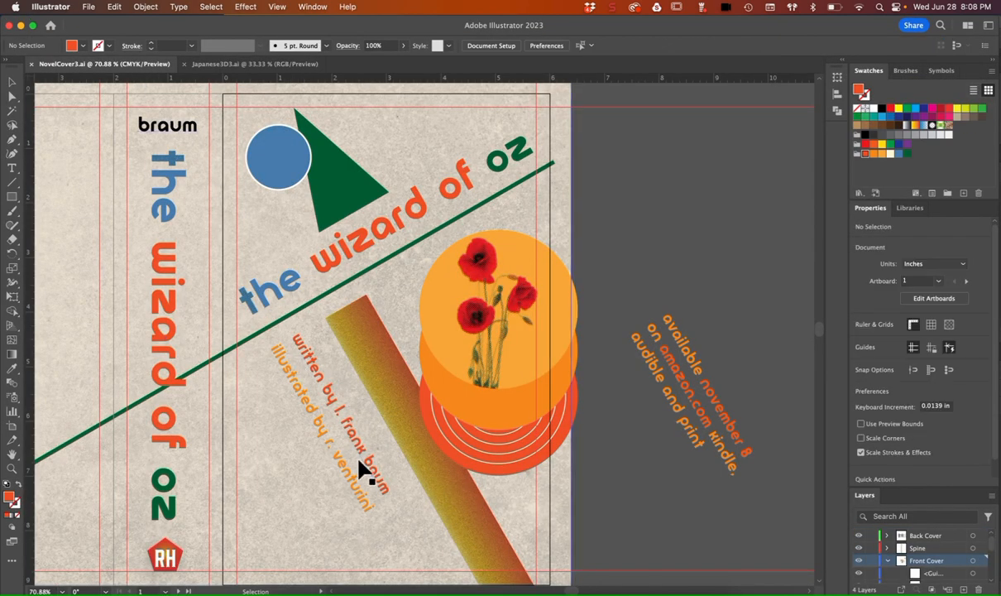
left_click(310, 411)
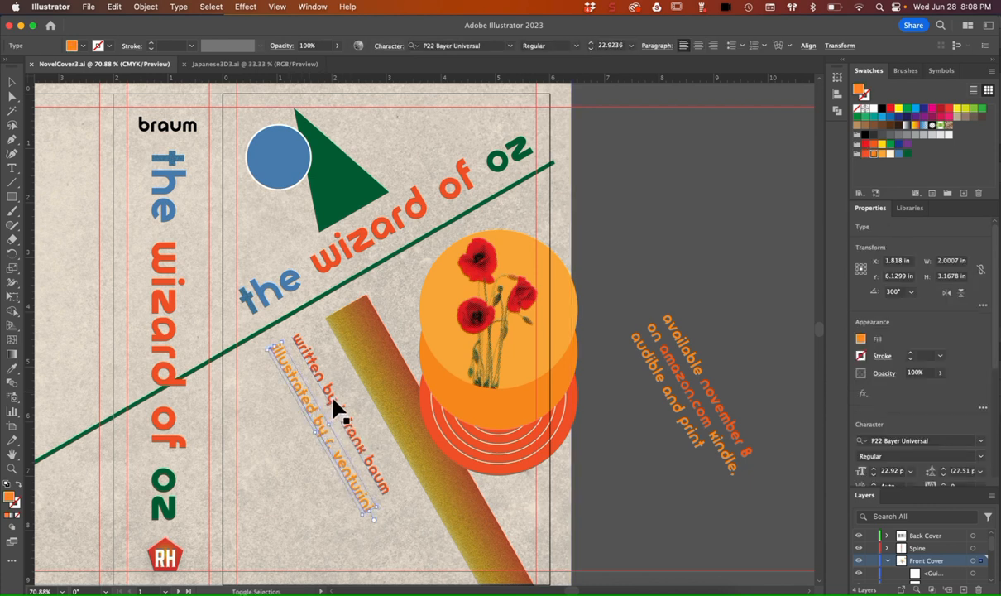
key("a")
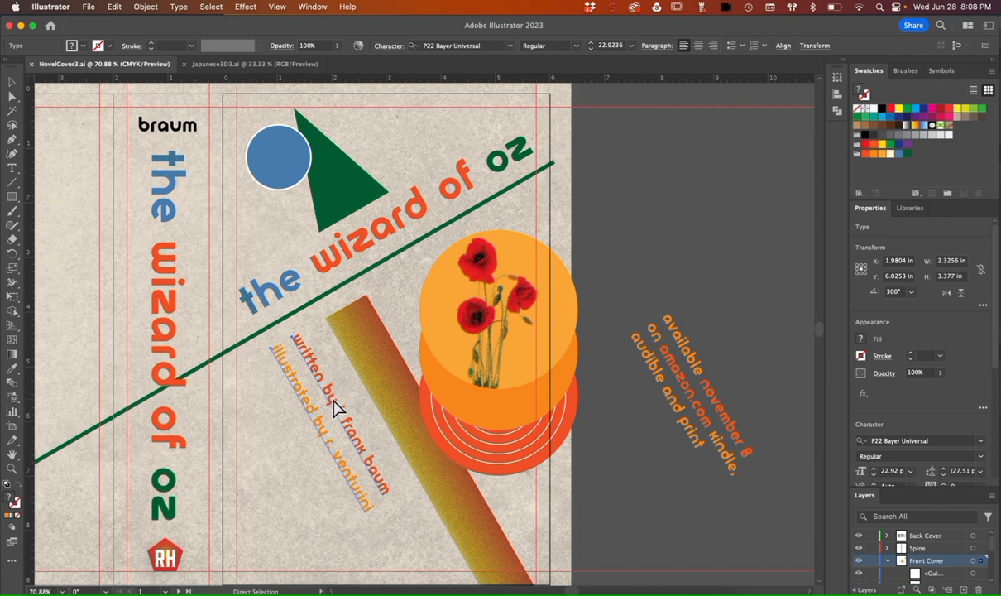
key("super+Tab")
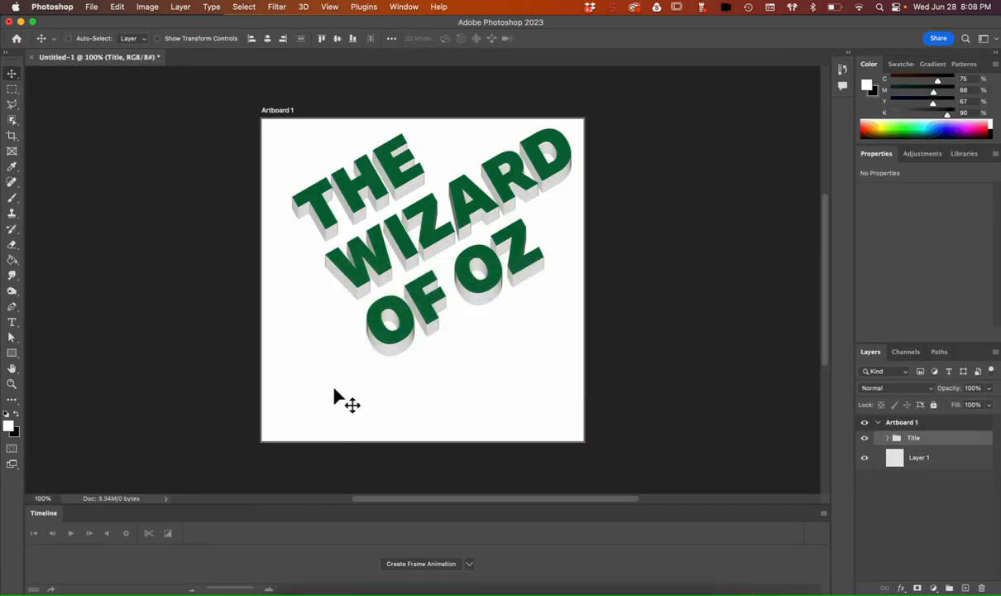
key("super+v")
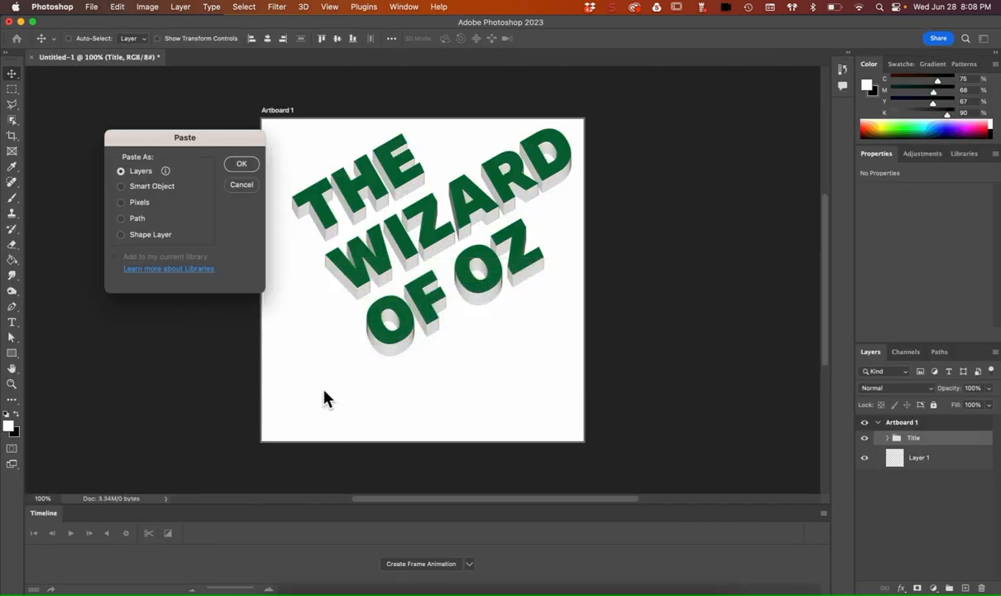
left_click(239, 164)
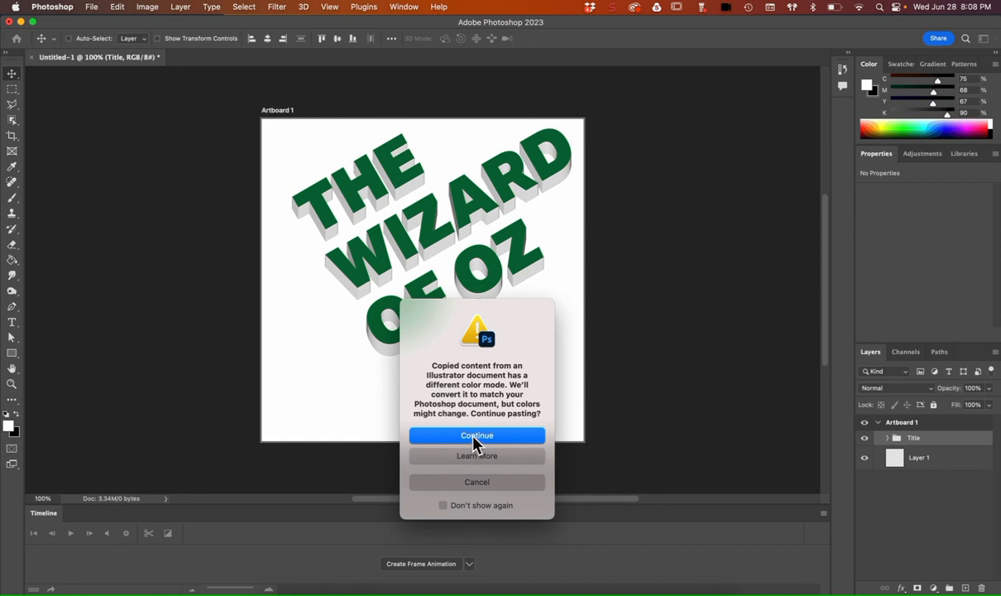
left_click(475, 436)
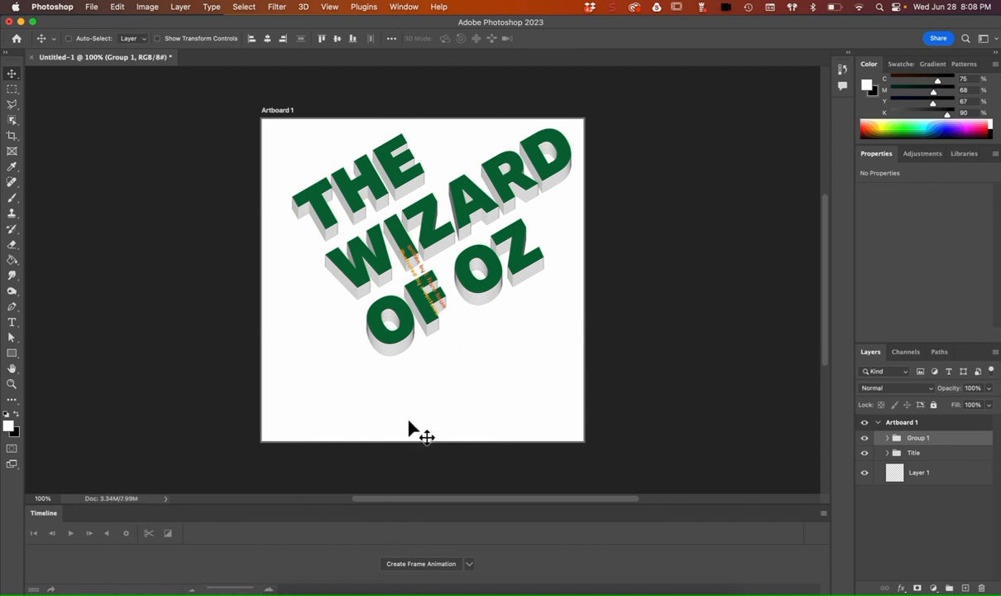
- Copy the "available november 8" text beside the cover in Illustrator and paste it into Photoshop as layers, accepting the color mode conversion
key("super+Tab")
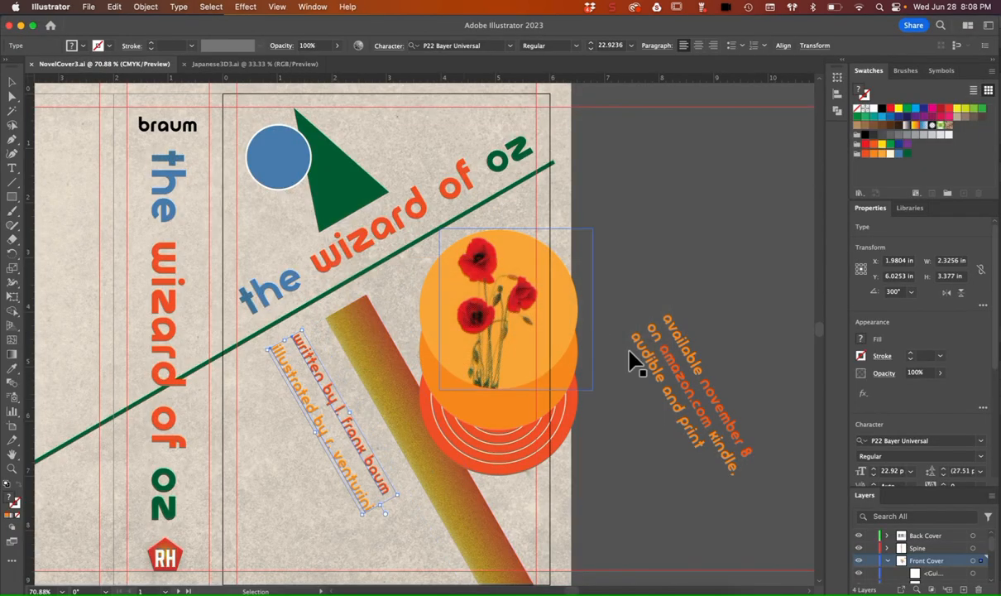
left_click(681, 377)
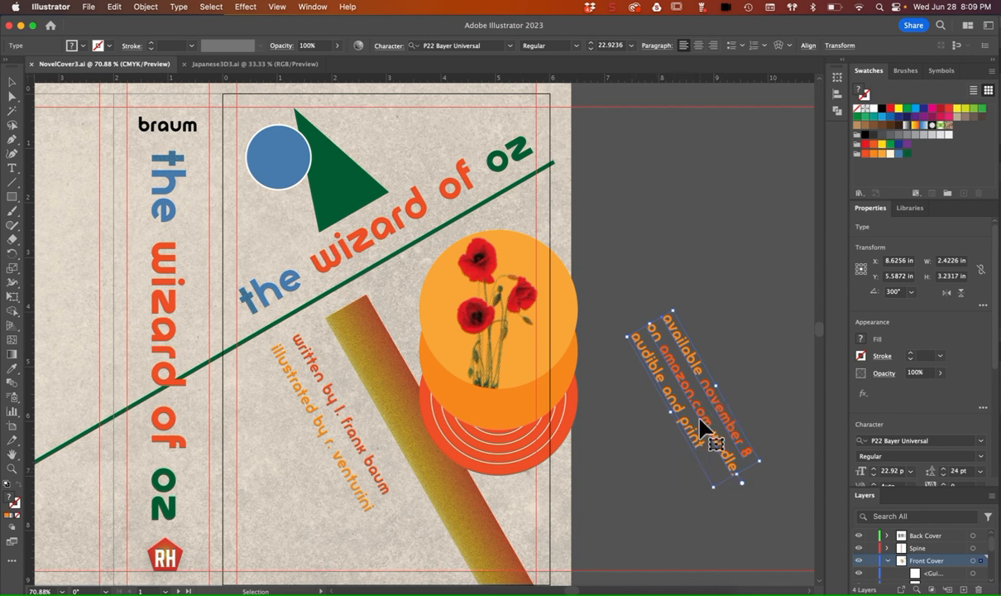
key("super+Tab")
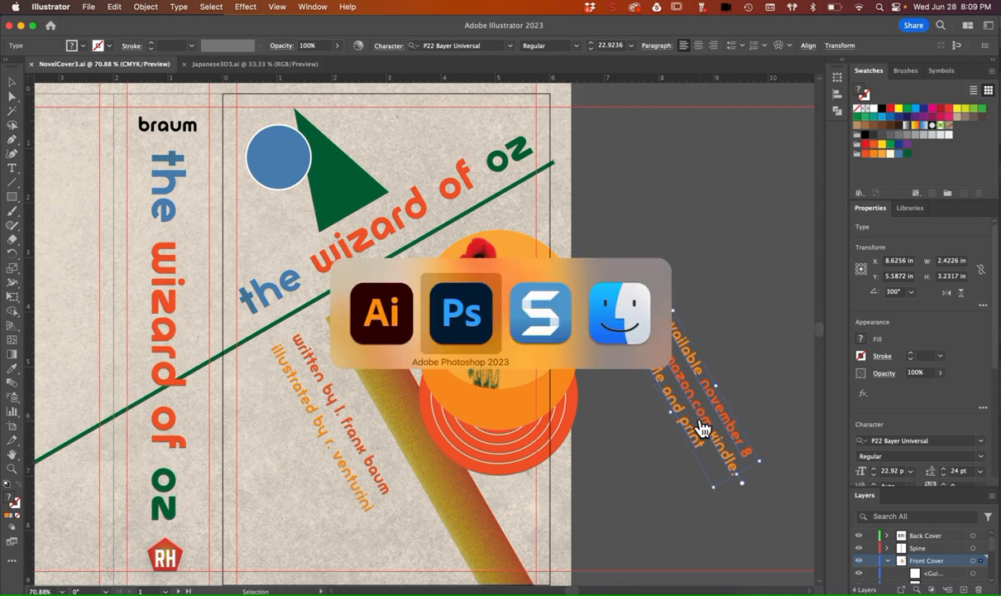
key("super+v")
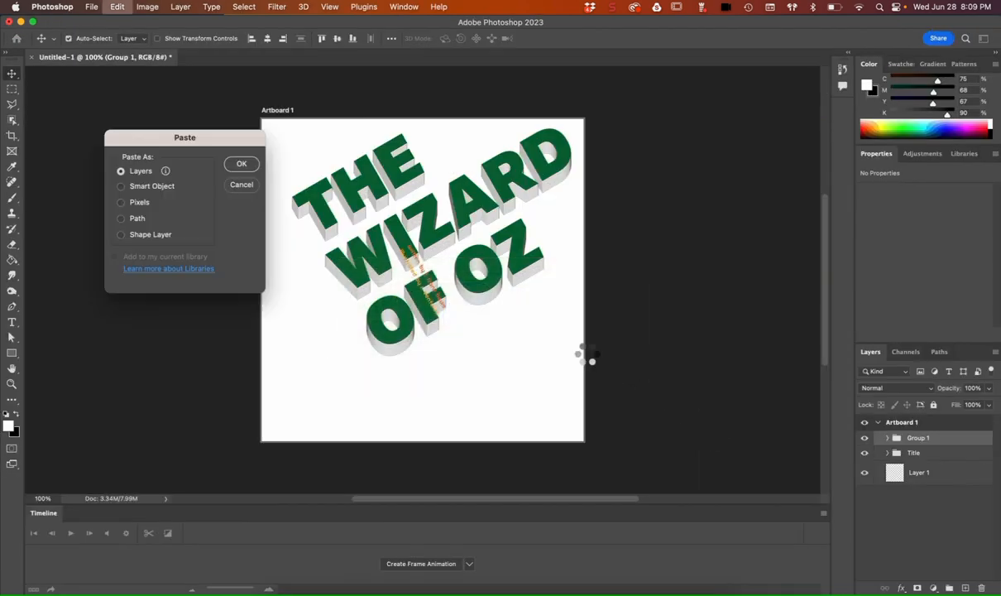
left_click(235, 165)
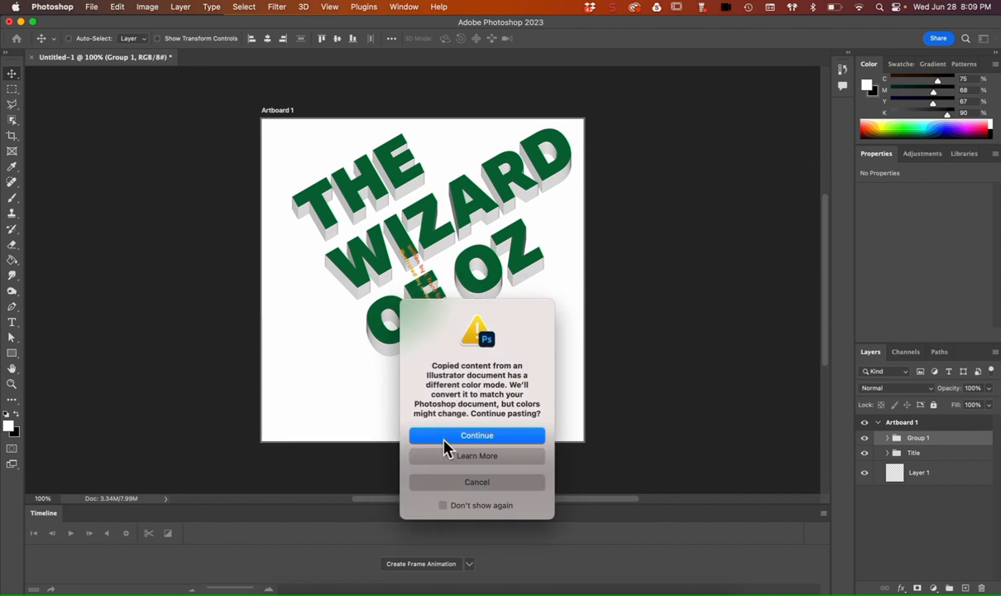
left_click(437, 437)
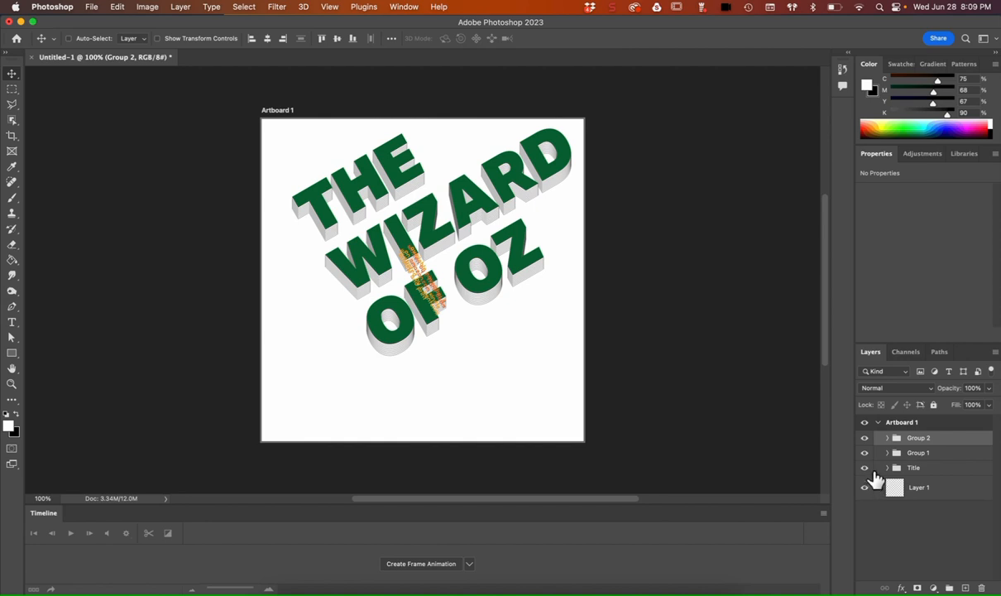
- Rename the layer group holding the author and illustrator credits as Author
left_click(875, 468)
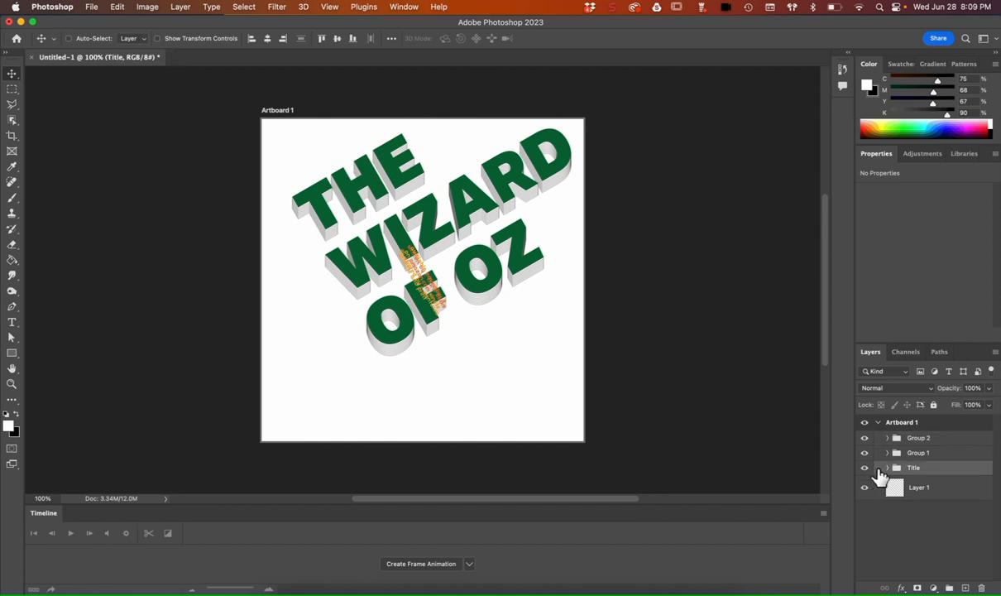
left_click(916, 454)
double_click(917, 455)
type("Auth")
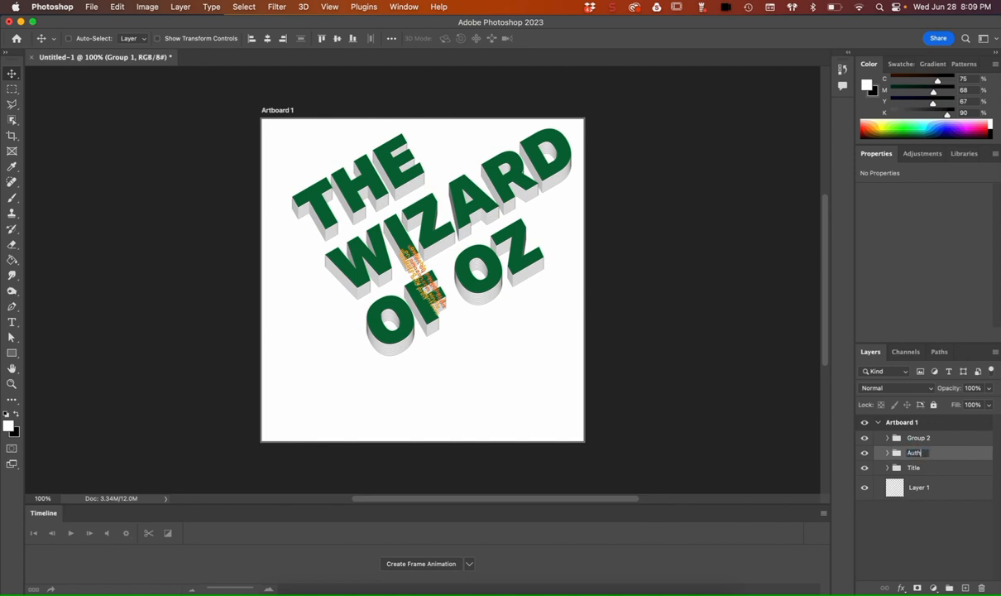
type("or")
key("Return")
- Rename the layer group holding the availability text as Details
double_click(917, 439)
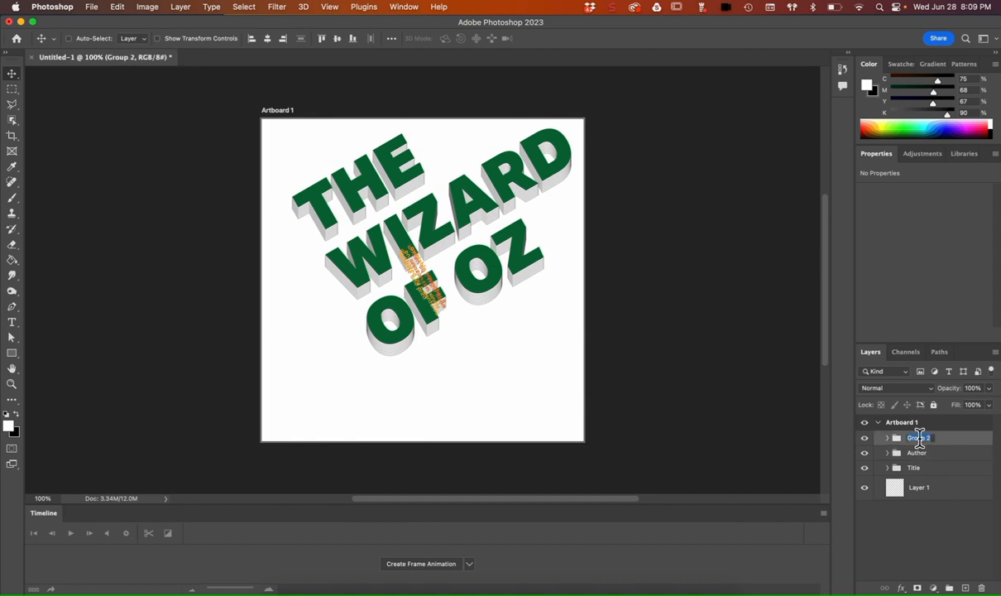
type("Details")
key("Return")
- Enlarge the Details and Author groups together proportionally, and move the Author group to the lower-left area of the artboard beside the title
left_click(942, 455)
left_click(945, 439, "shift")
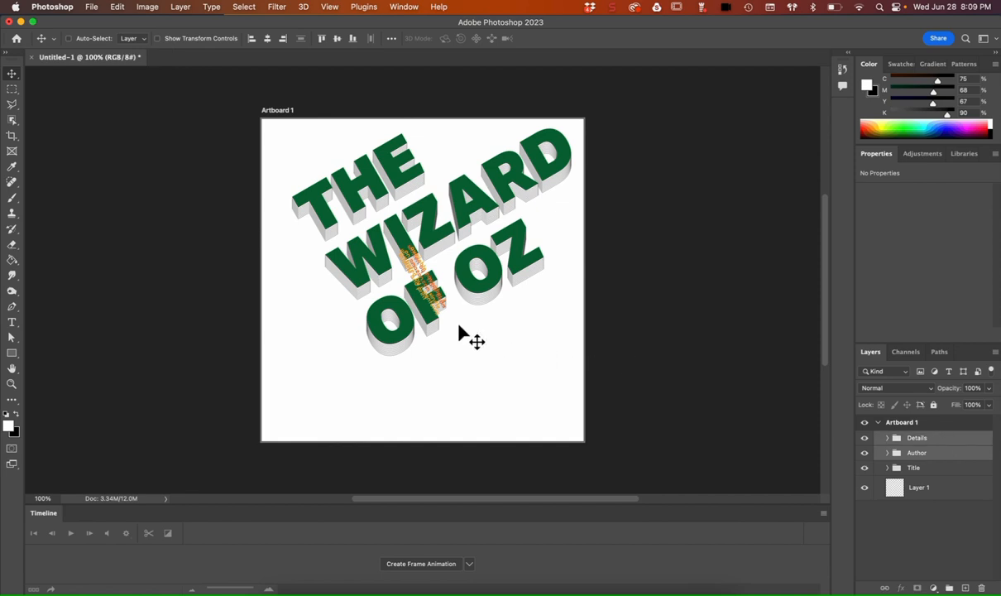
key("super")
key("super+t")
left_click_drag(444, 317, 521, 413)
key("Return")
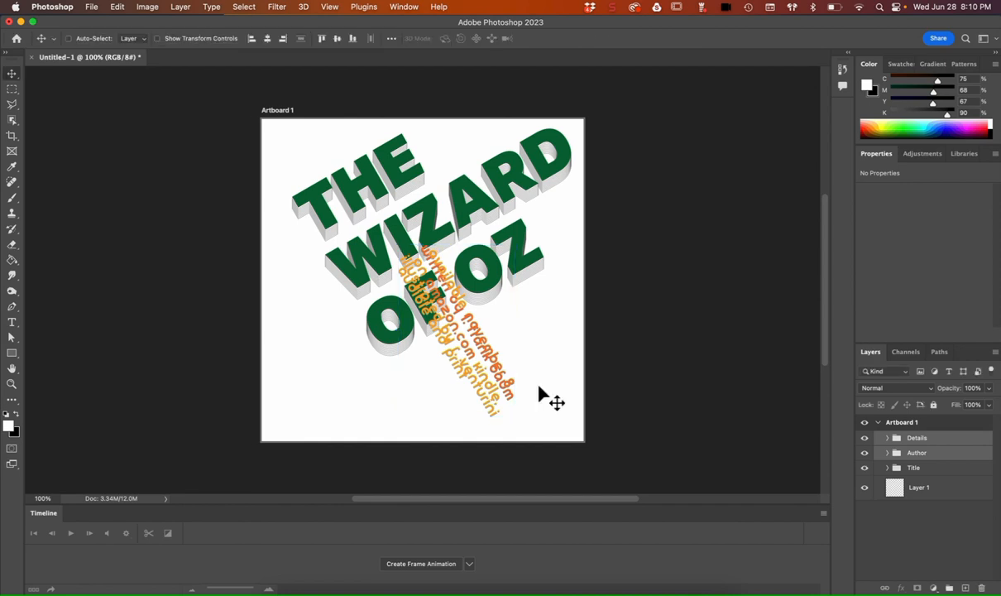
left_click(941, 453)
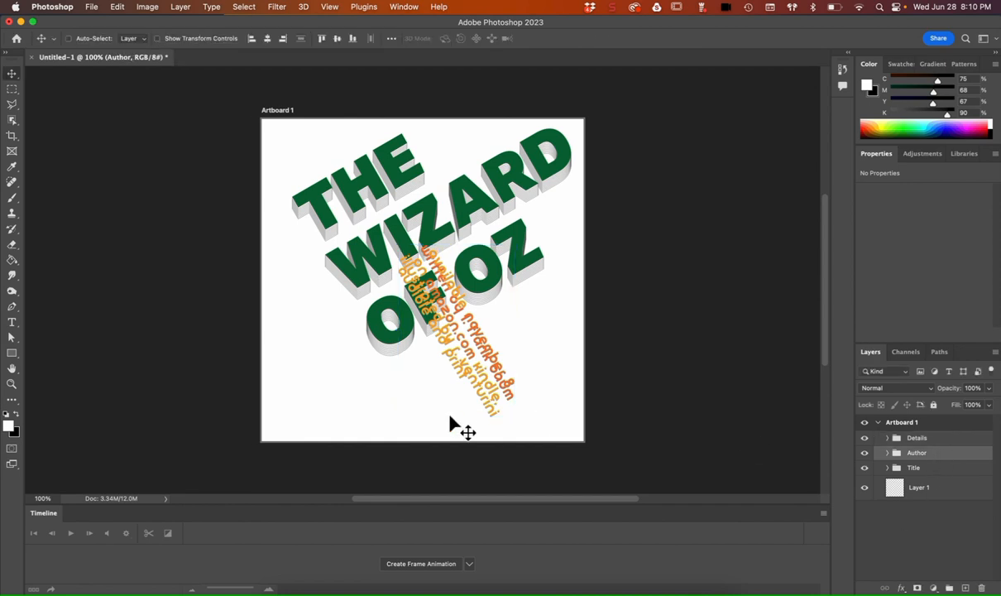
left_click_drag(431, 379, 331, 410)
- Rotate the Details group to about -90° and place it below OF OZ, nudging the Author group slightly closer to the title
left_click(923, 438)
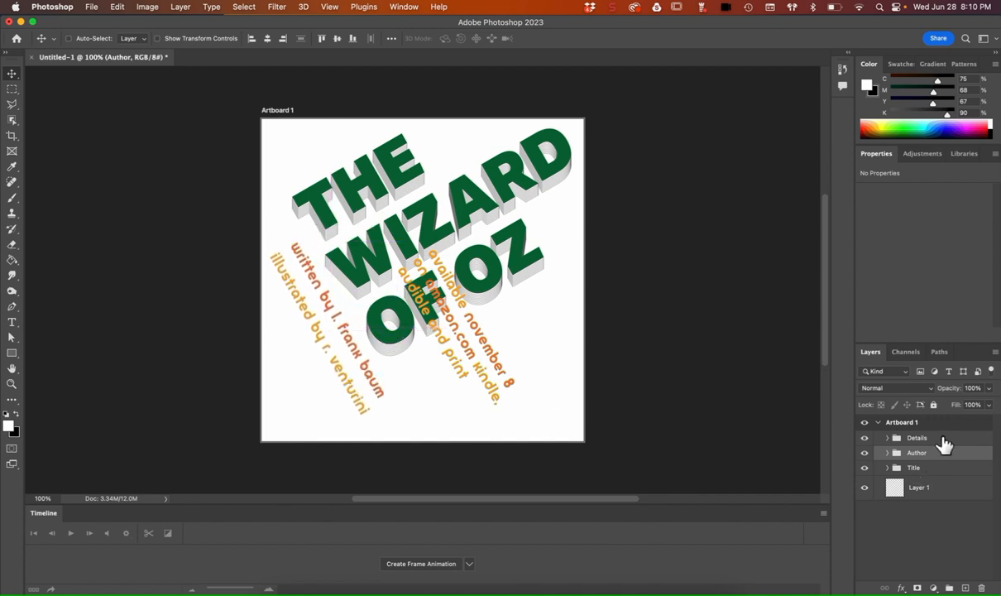
key("super+t")
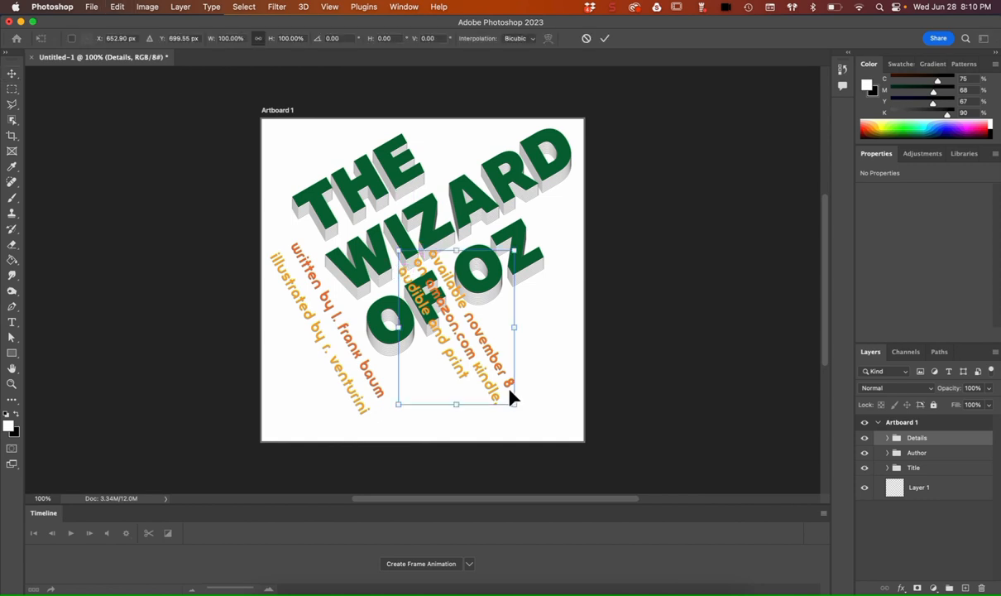
left_click_drag(520, 412, 534, 267)
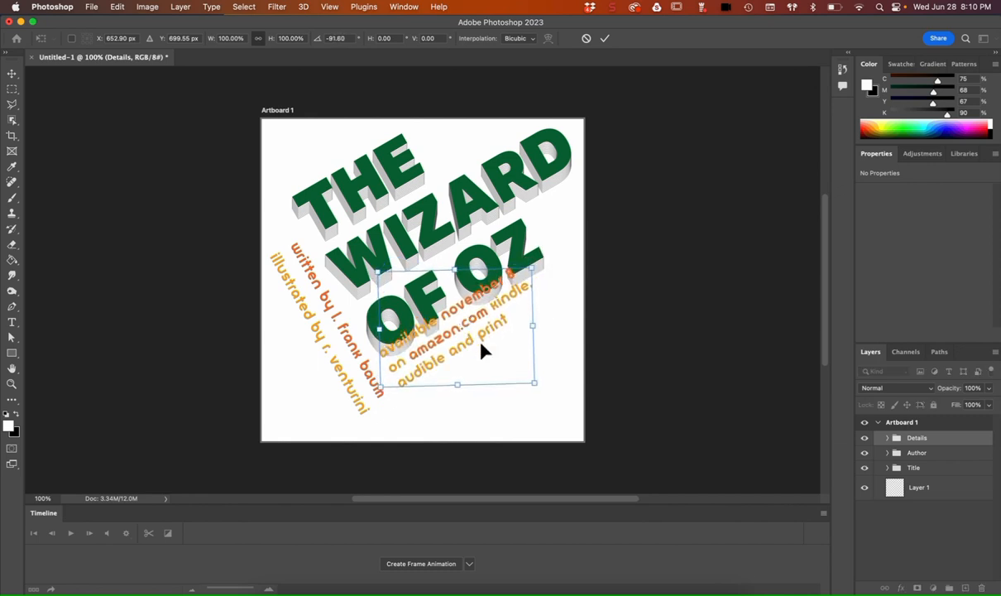
left_click_drag(482, 348, 510, 373)
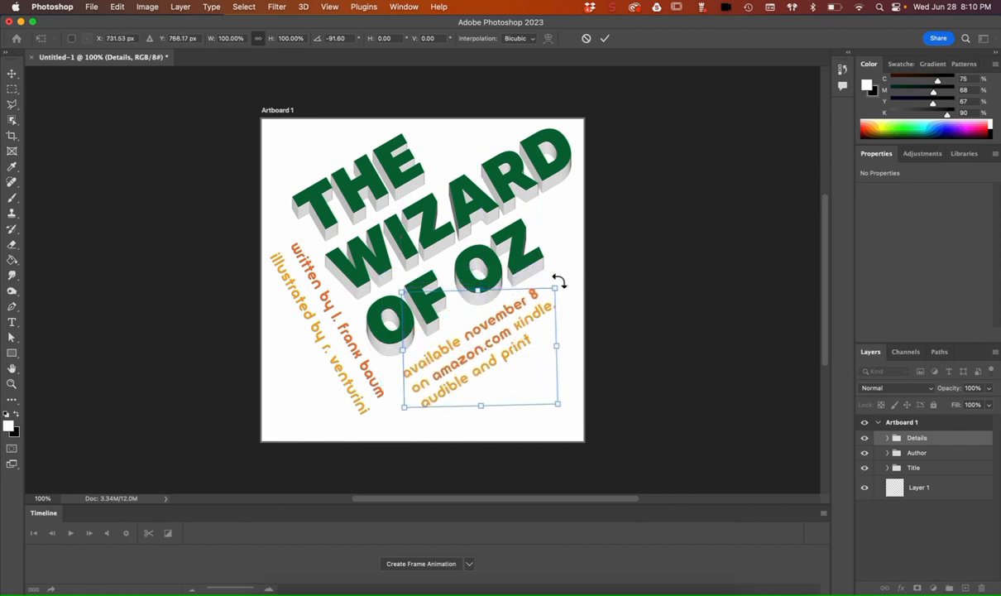
left_click_drag(560, 284, 560, 284)
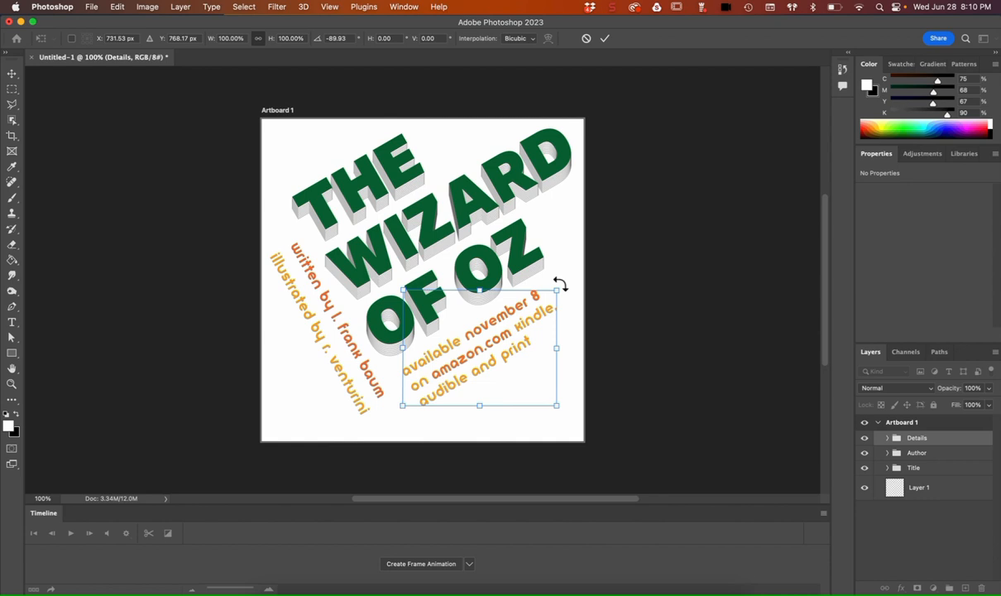
key("Return")
left_click_drag(518, 325, 511, 337)
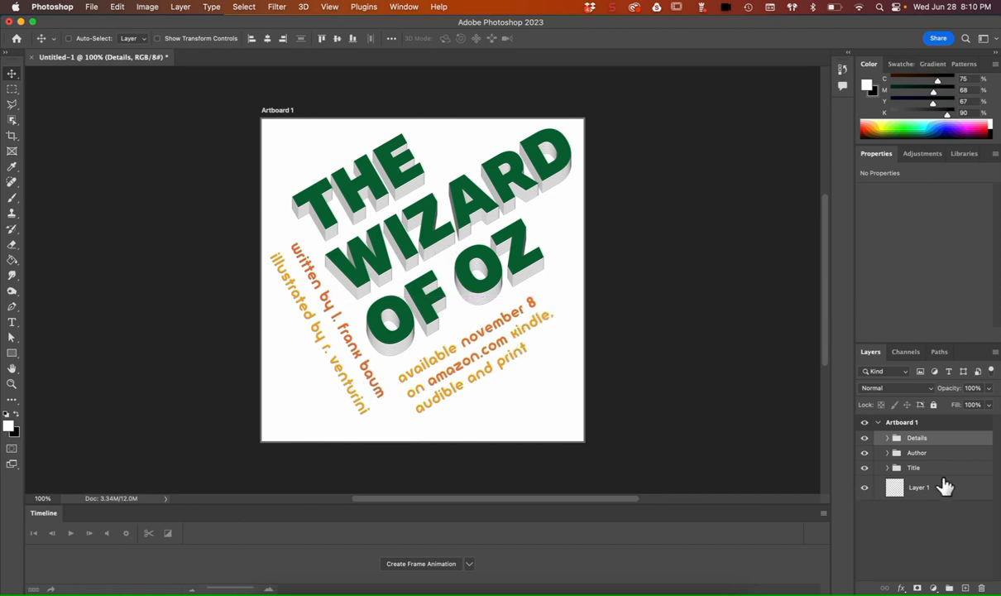
left_click(943, 452)
mouse_move(369, 398)
left_mouse_down()
mouse_move(374, 407)
mouse_move(368, 392)
left_mouse_up()
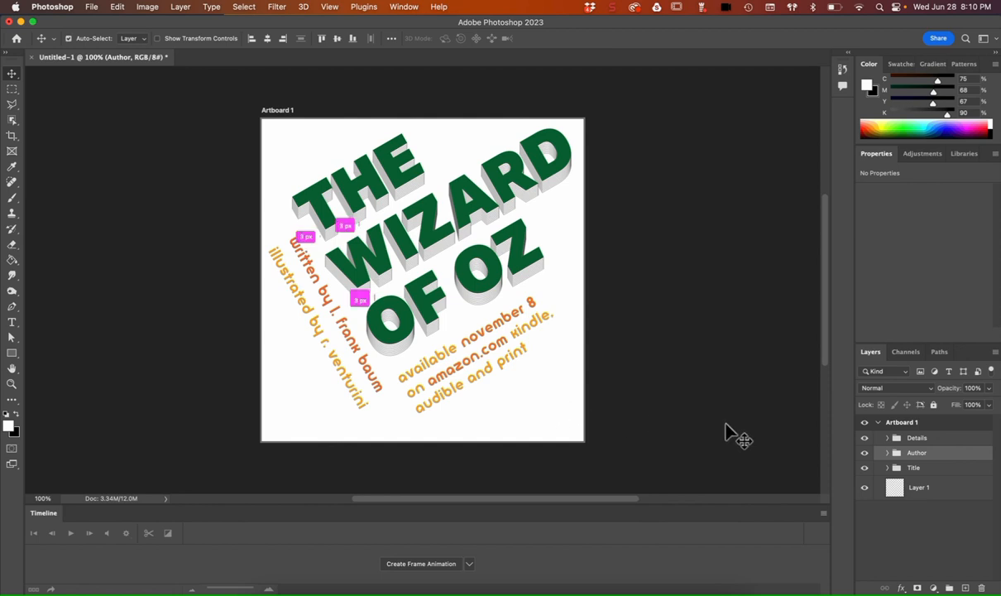
- Switch to Illustrator and copy the linked background texture and the rectangle from the Background layer of NovelCover3.ai
key("super+Tab")
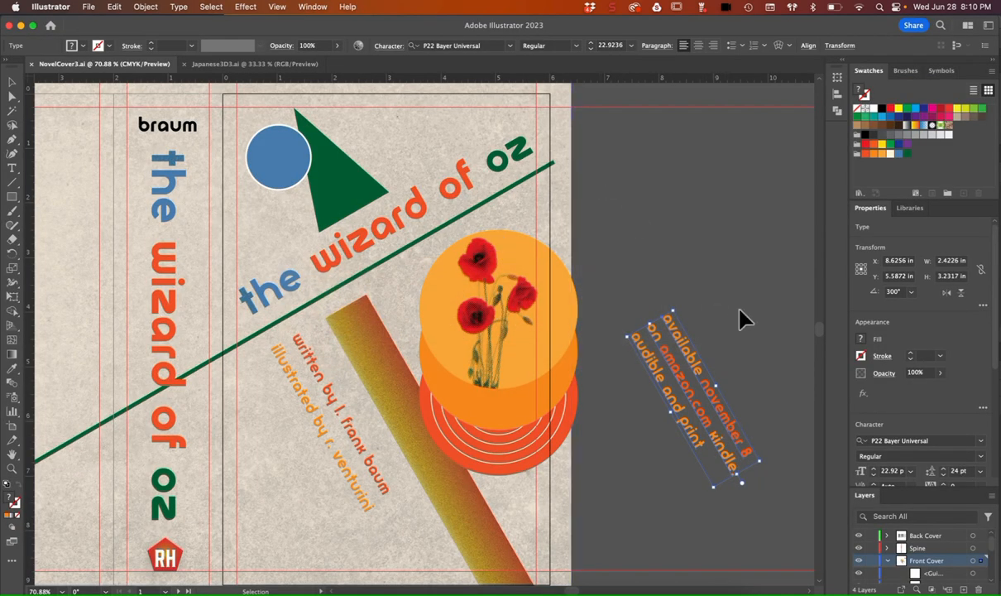
double_click(873, 209)
scroll(956, 554, "down", 1)
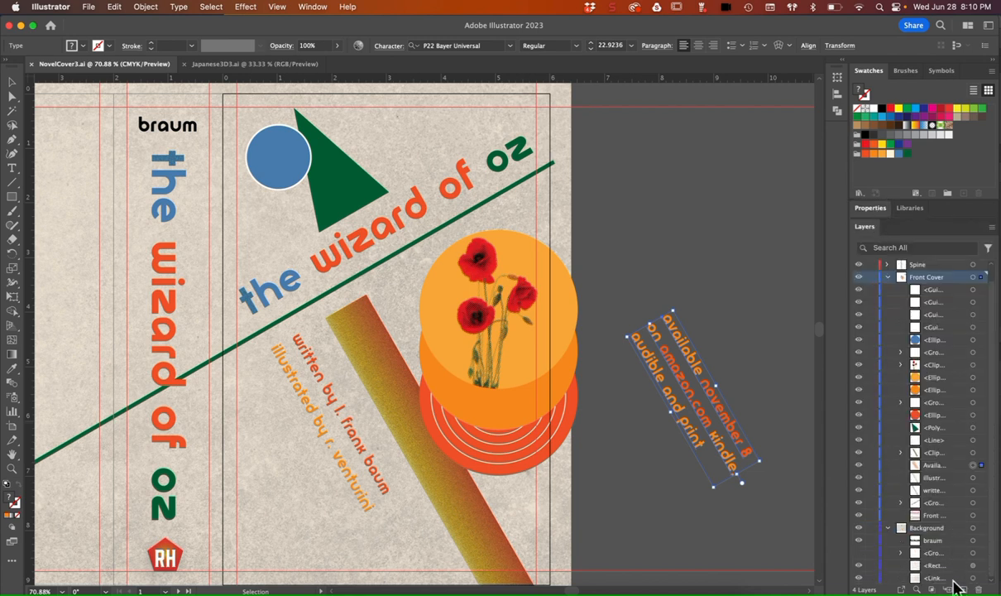
left_click(972, 578)
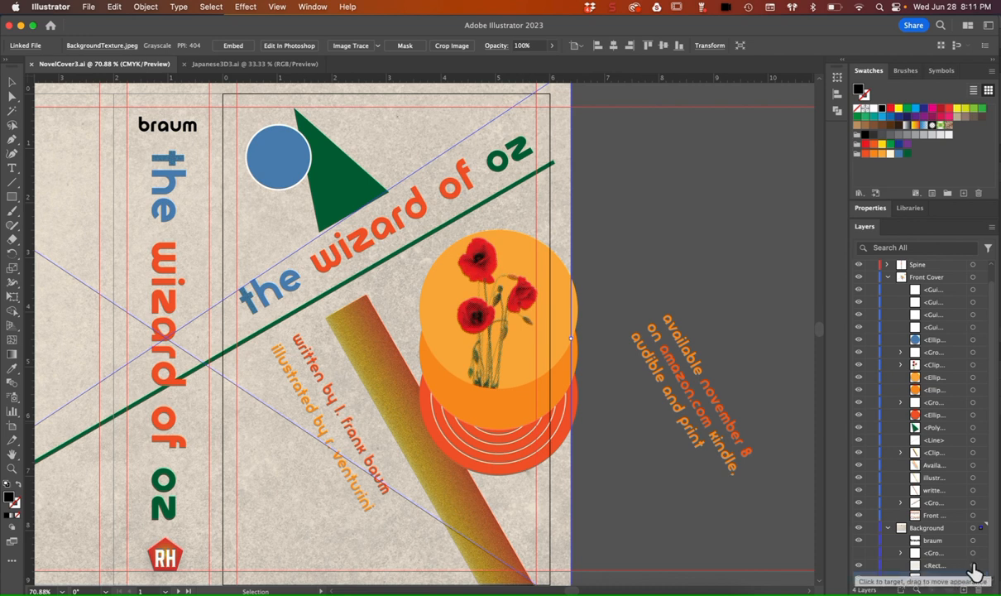
left_click(972, 565, "shift")
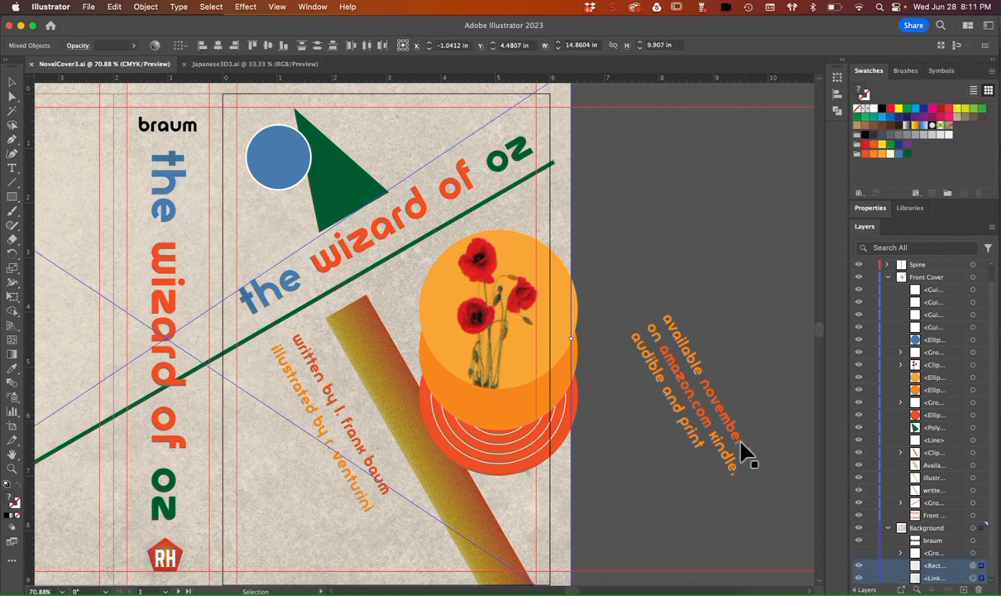
key("a")
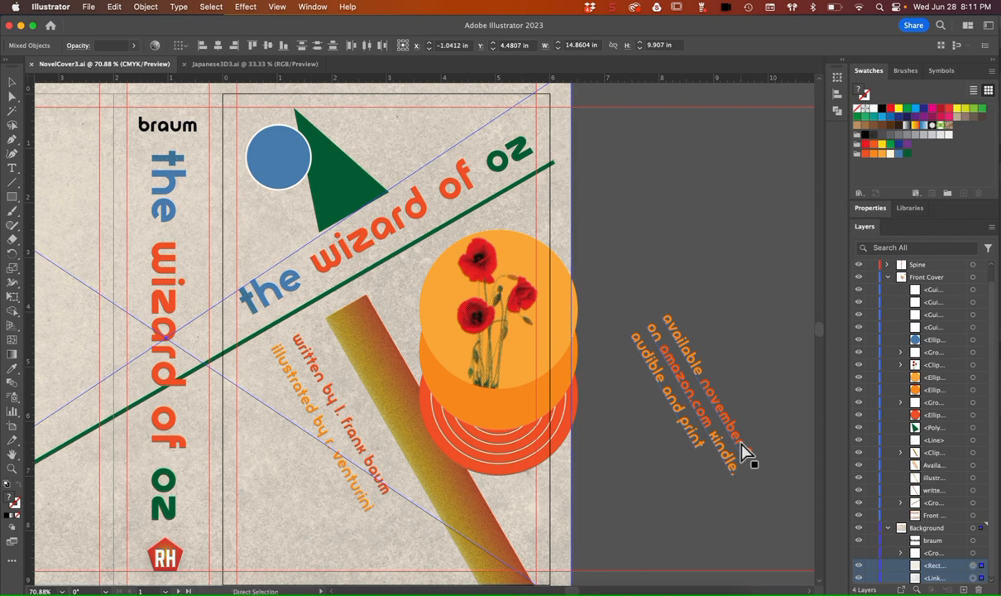
- Switch to Photoshop and paste the copied background above Layer 1 as layers, accepting the skipped linked image and color mode conversion
key("super+Tab")
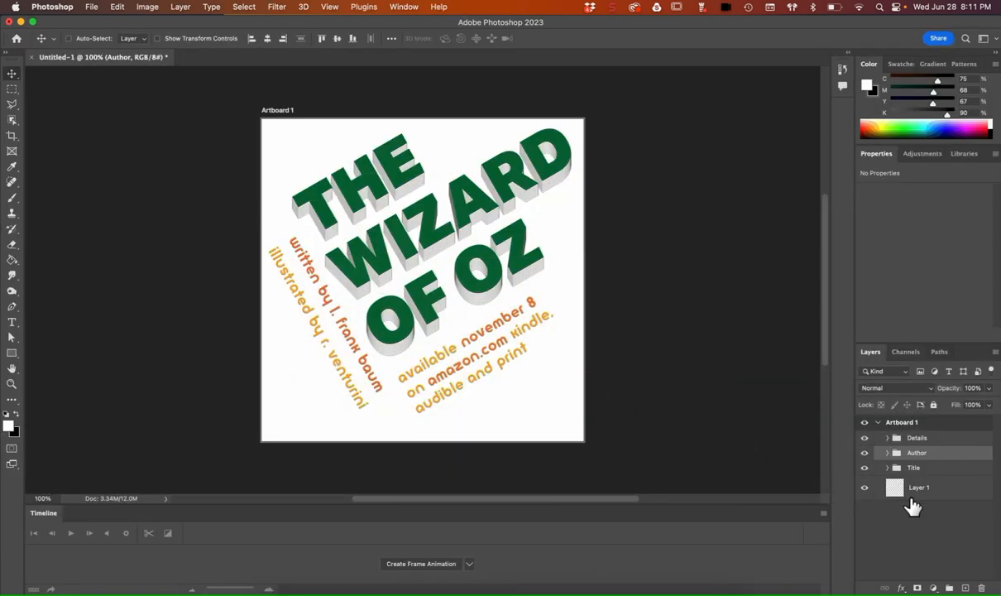
left_click(933, 491)
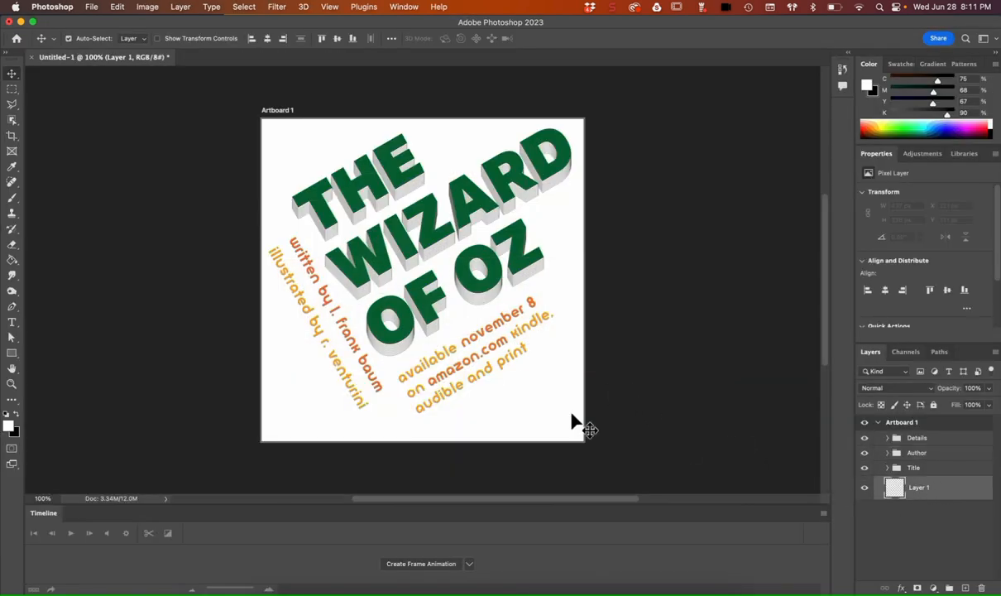
key("super+v")
left_click(243, 165)
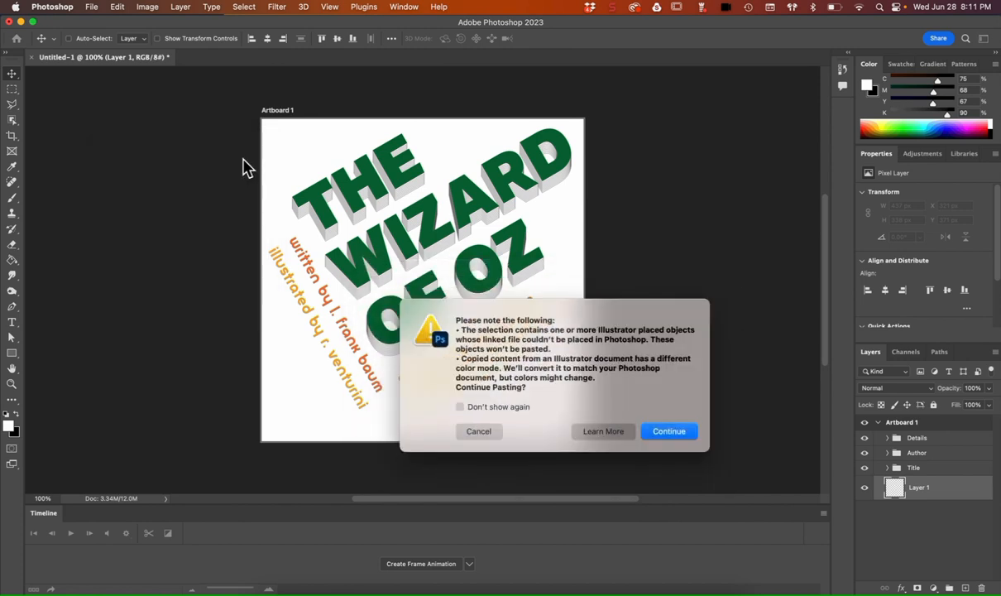
left_click(667, 432)
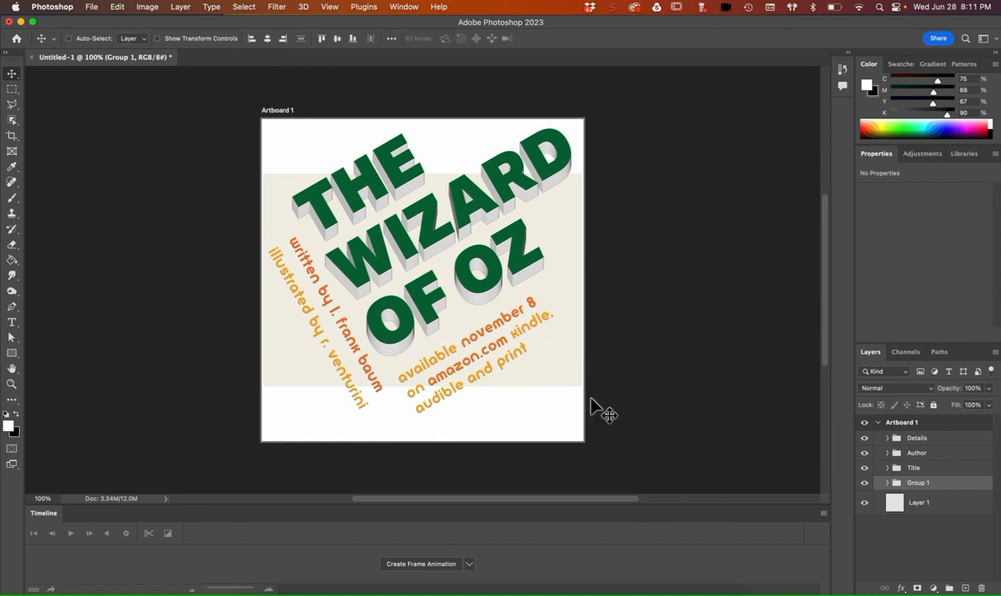
- Stretch the rectangle in the pasted Background group to cover the whole artboard, about 1080 x 1080 px at position 0, 0
left_click(888, 483)
left_click(924, 499)
left_click(897, 497)
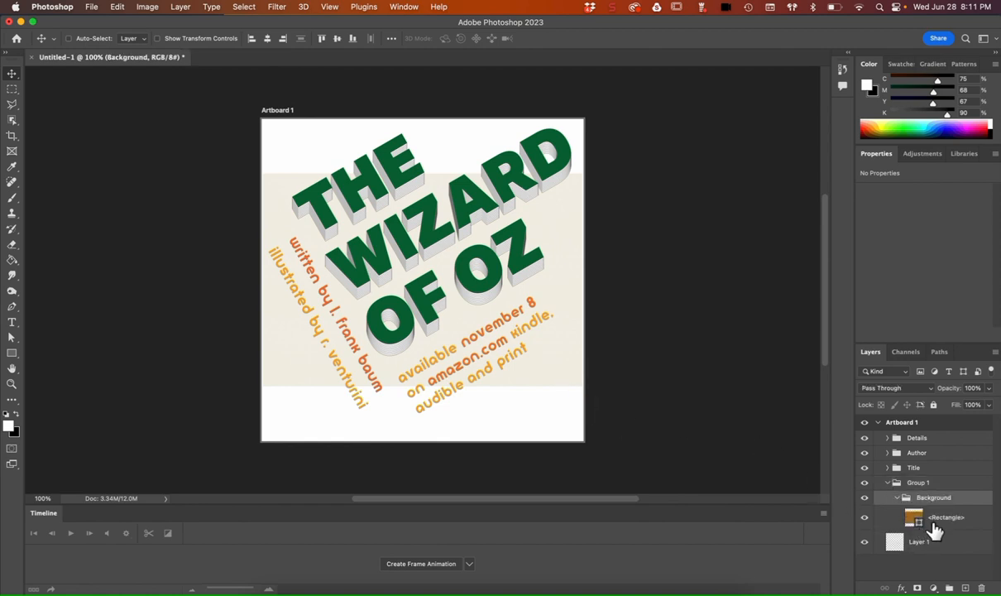
left_click(914, 517)
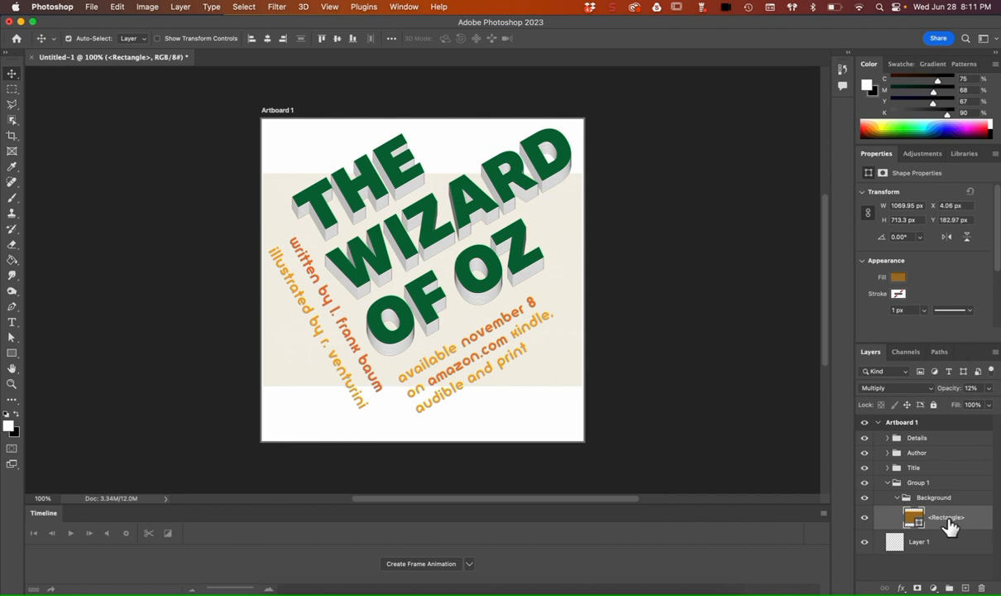
key("super+t")
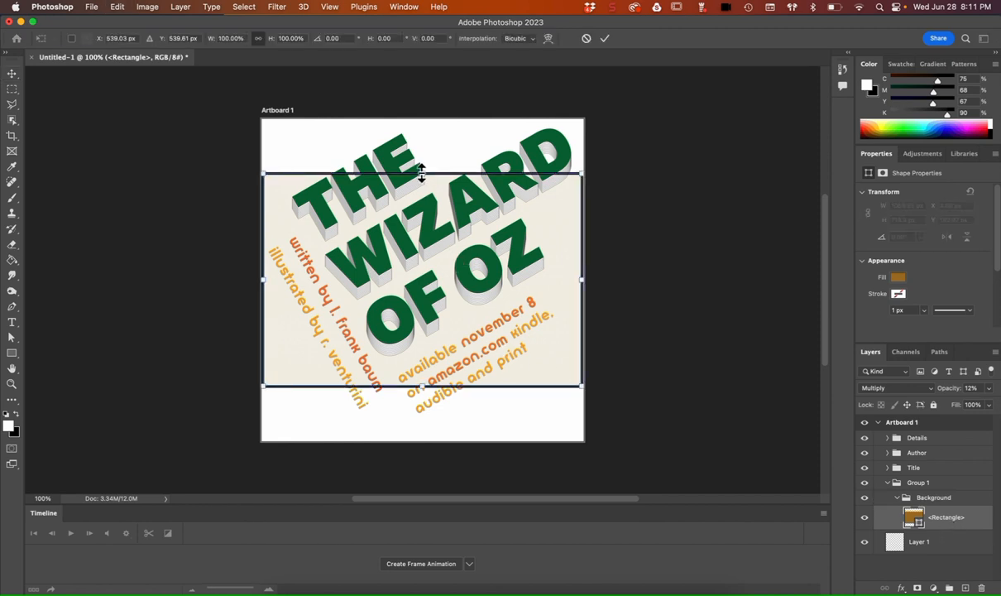
left_click_drag(421, 173, 421, 112)
left_click_drag(421, 386, 422, 447)
left_click_drag(579, 278, 583, 278)
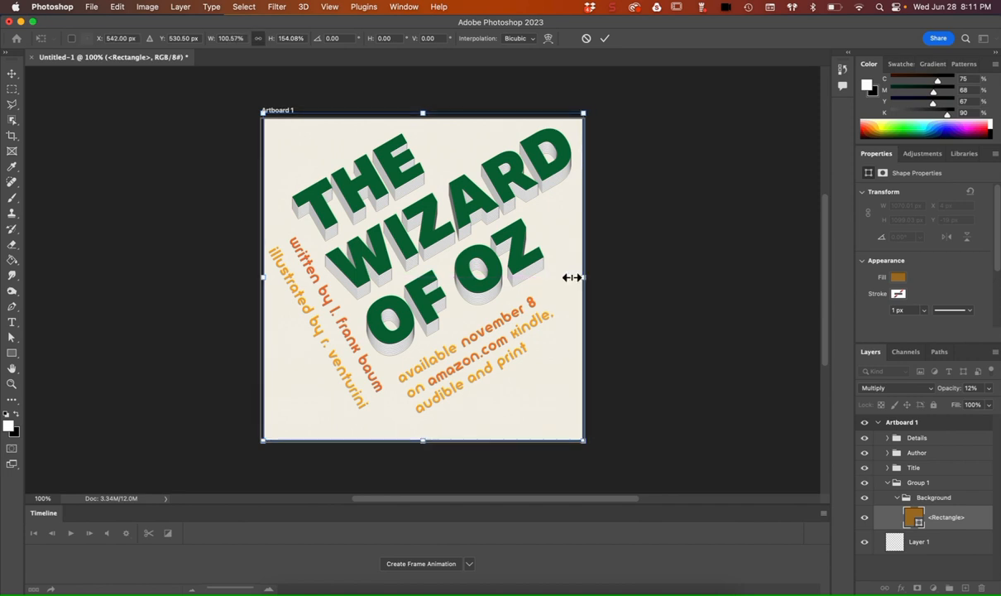
left_click_drag(263, 279, 256, 278)
left_click_drag(422, 113, 423, 119)
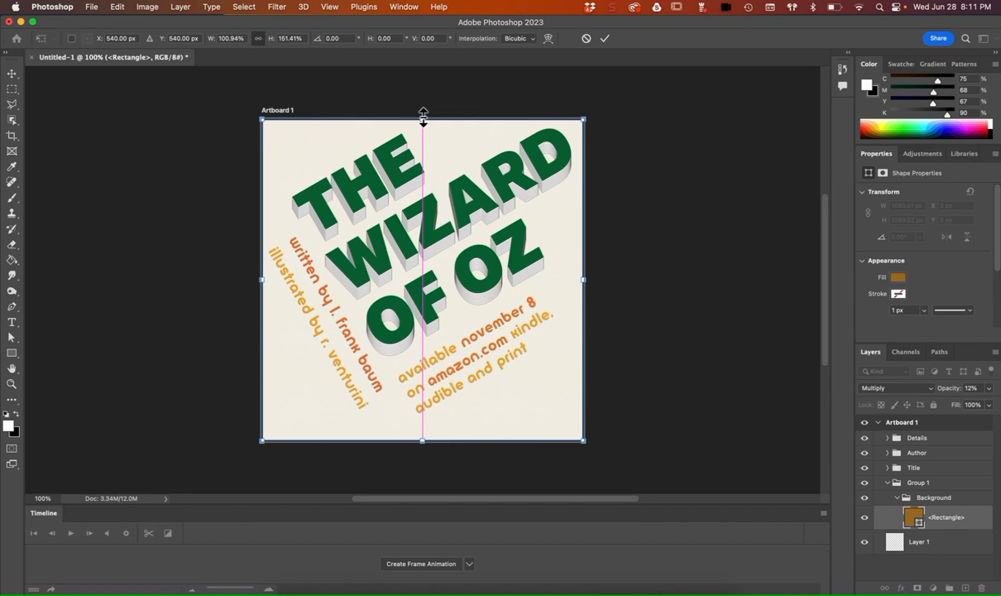
left_click(14, 76)
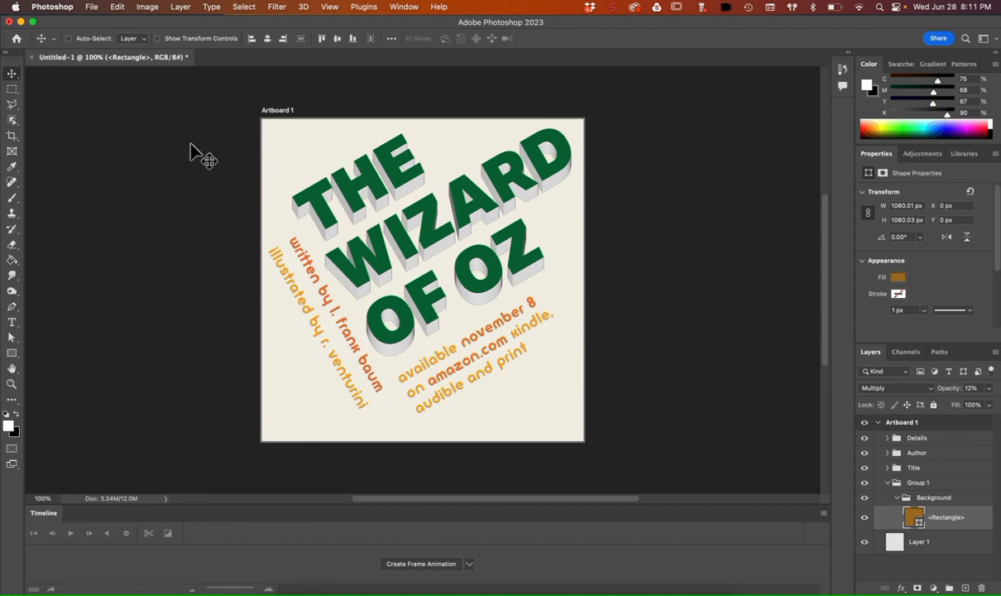
- Place BackgroundTexture.jpeg from the DepositPhotoDownloads folder as a linked file
left_click(98, 8)
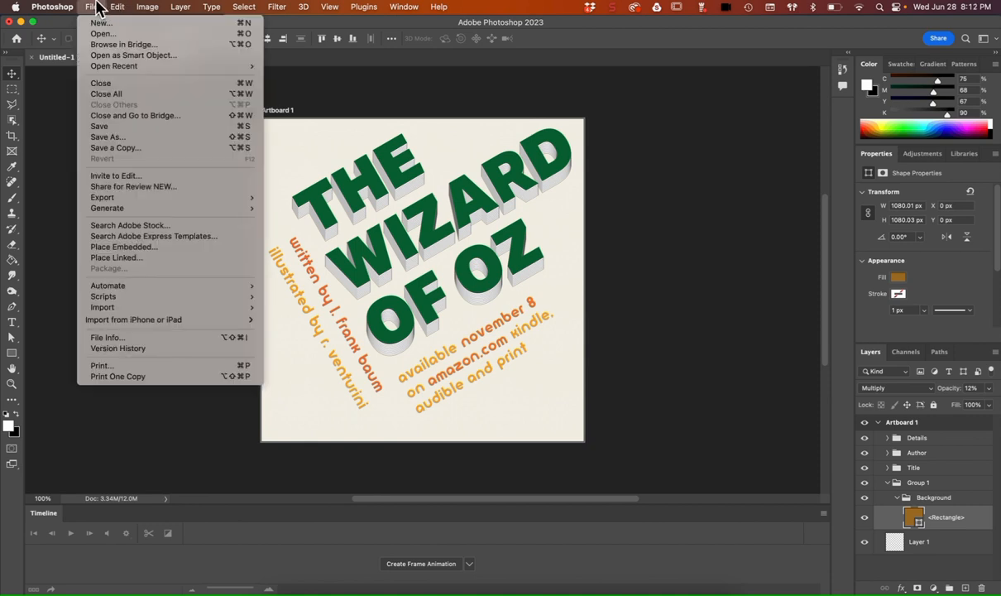
left_click(136, 259)
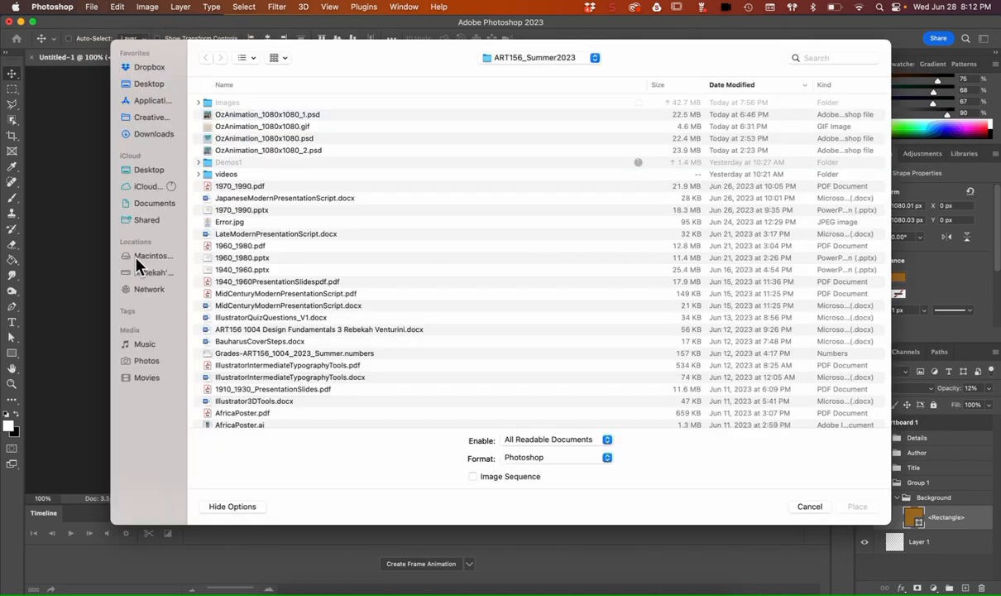
left_click(522, 59)
left_click(525, 132)
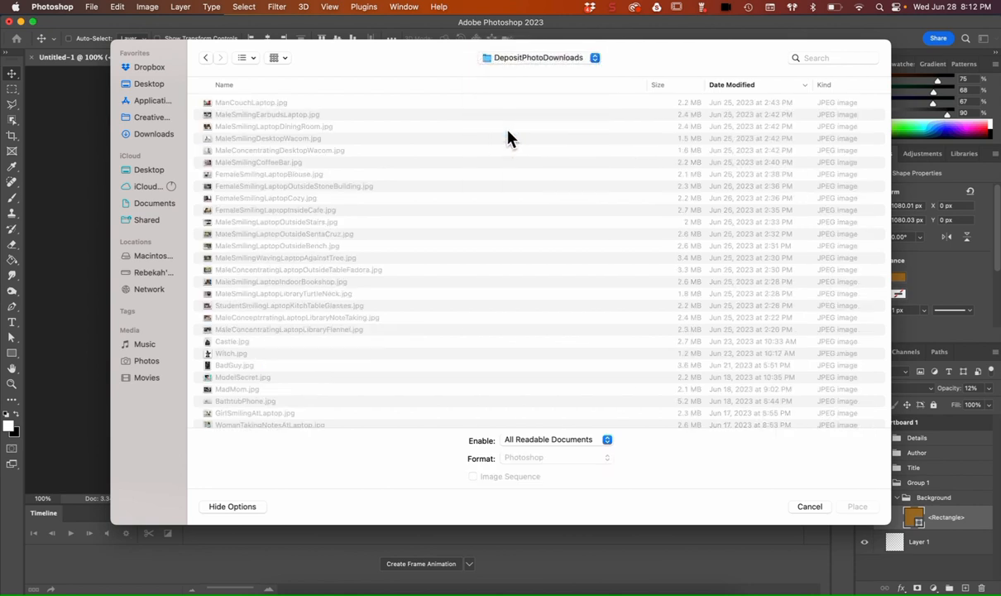
scroll(416, 250, "down", 10)
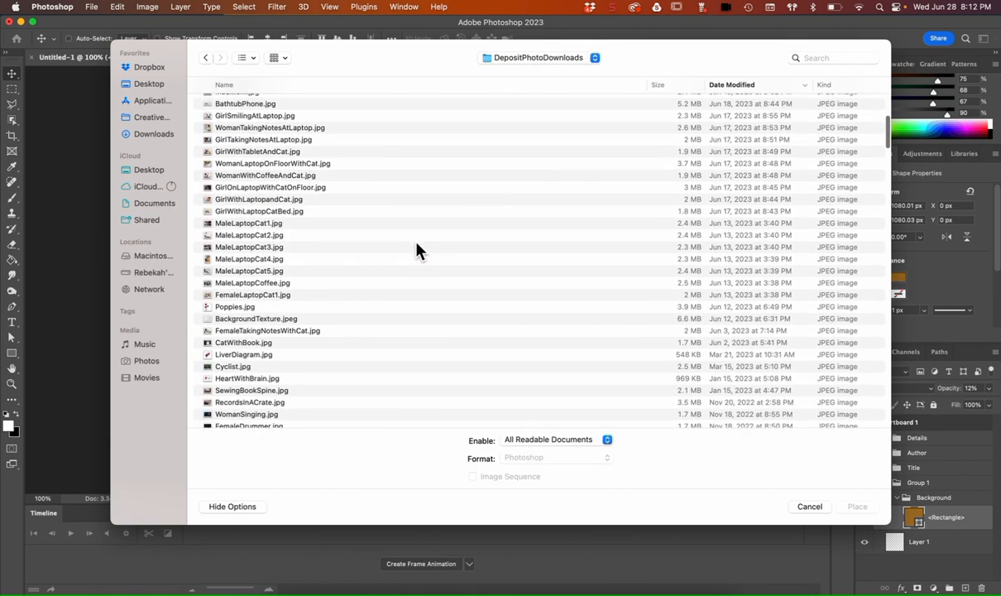
left_click(274, 316)
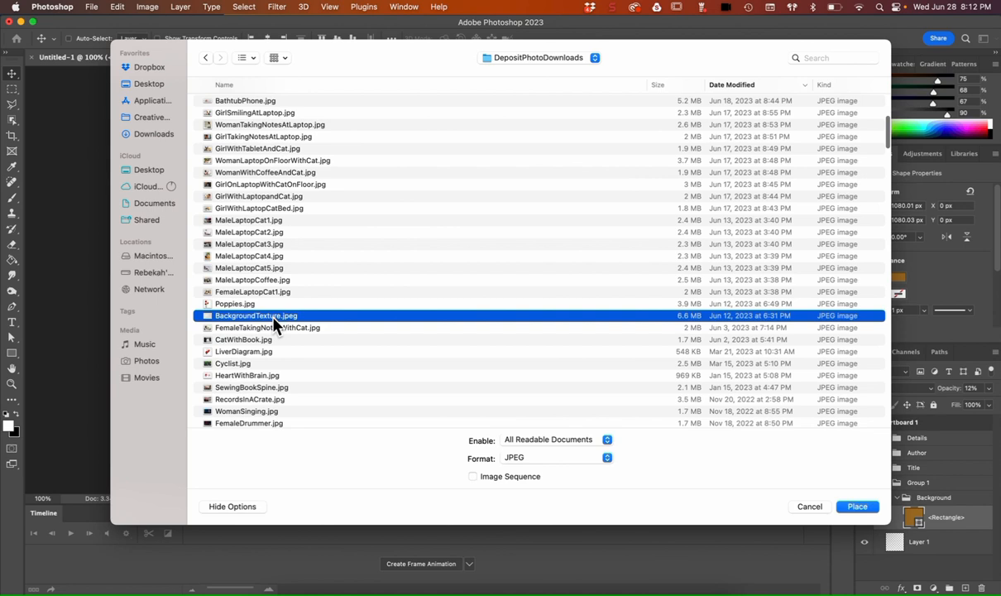
left_click(860, 507)
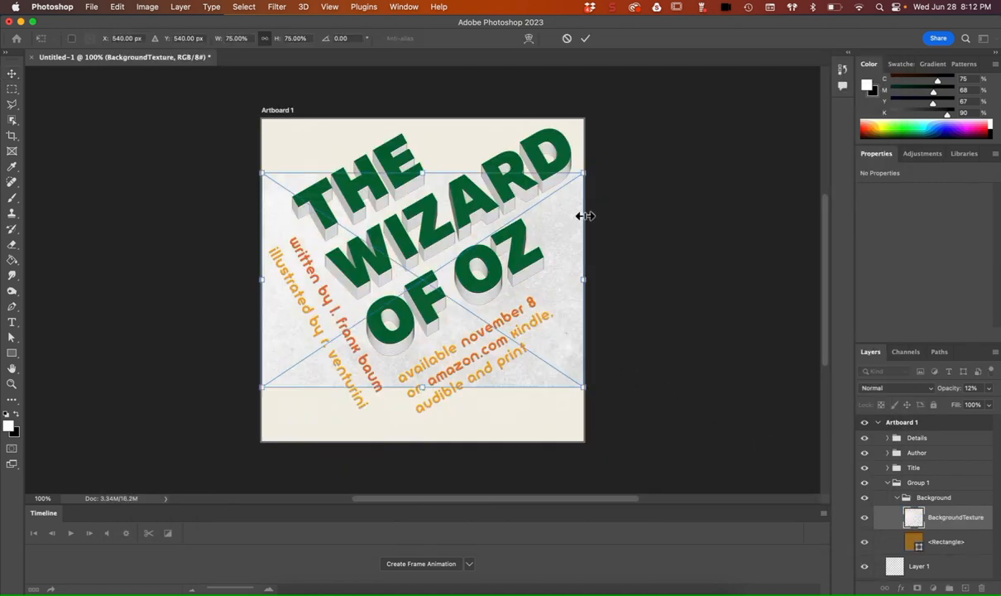
- Enlarge BackgroundTexture proportionally to about 1660 x 1107 px so it covers the artboard, and move its layer below the rectangle
left_click_drag(583, 173, 671, 115)
left_click_drag(260, 388, 172, 452)
key("Return")
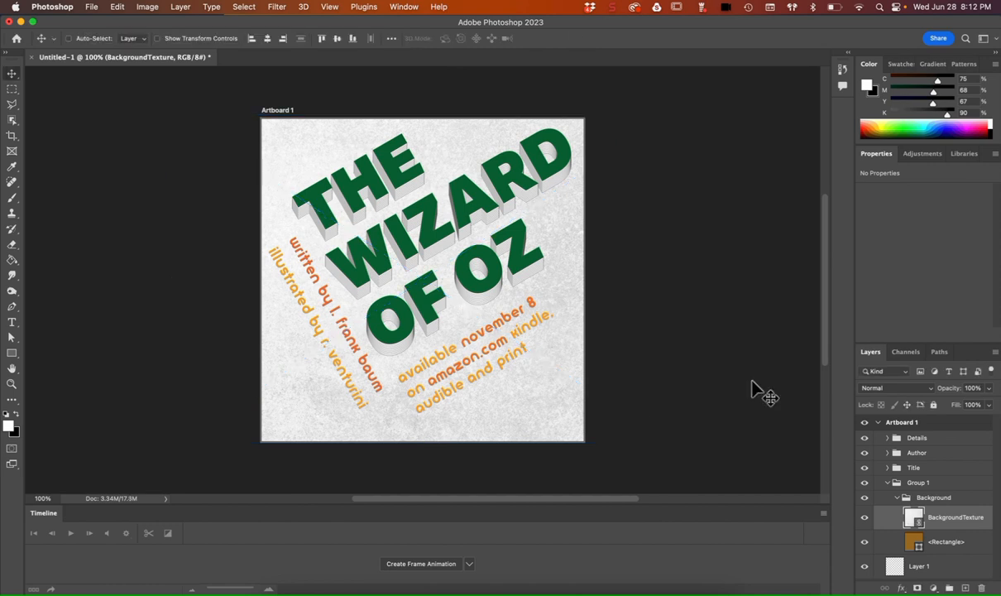
left_click_drag(946, 526, 948, 556)
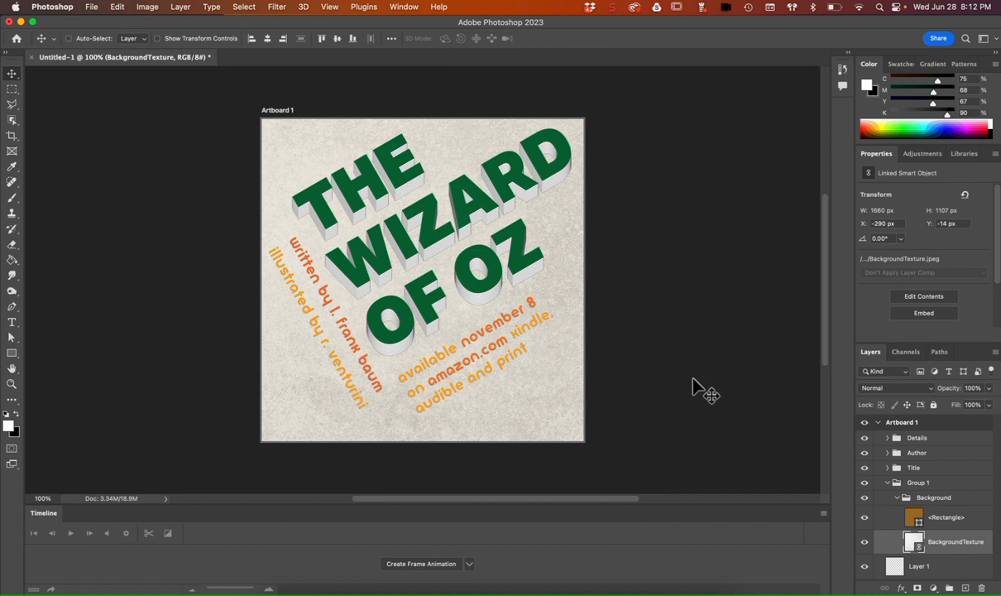
- Open DorothysHouse.psd from the Images folder inside ART156_Summer2023
left_click(91, 6)
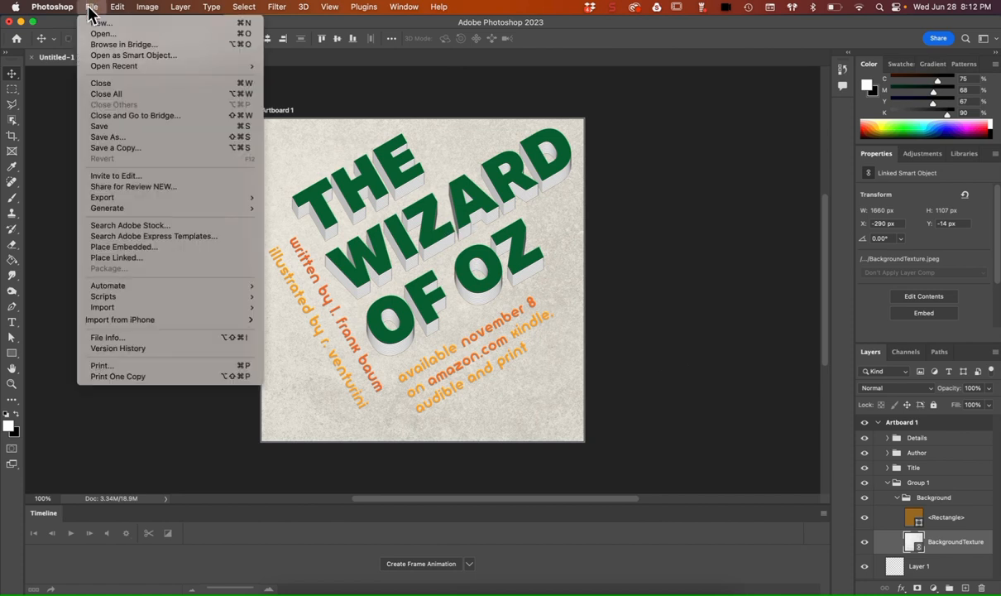
left_click(95, 35)
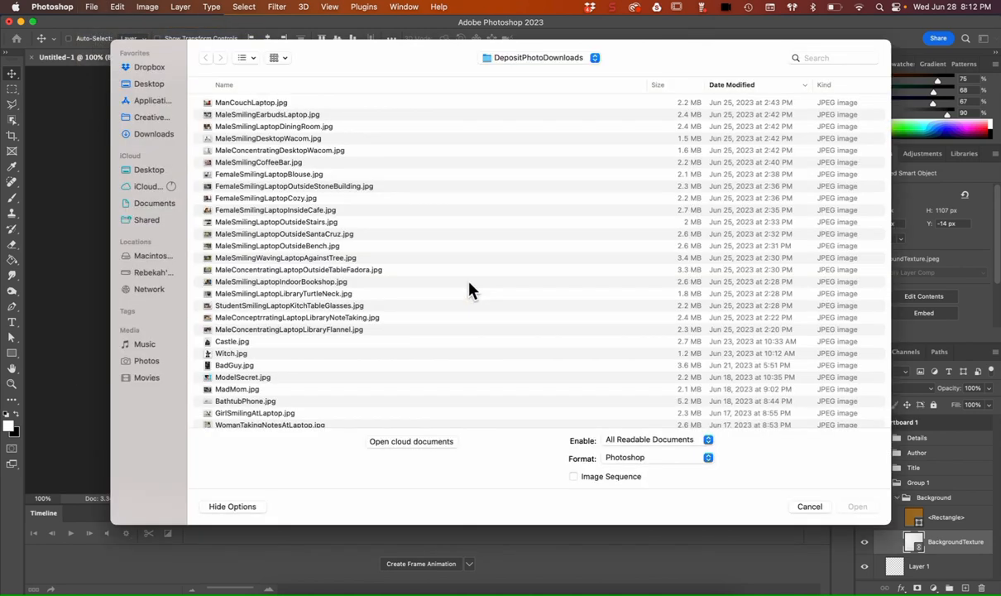
left_click(514, 61)
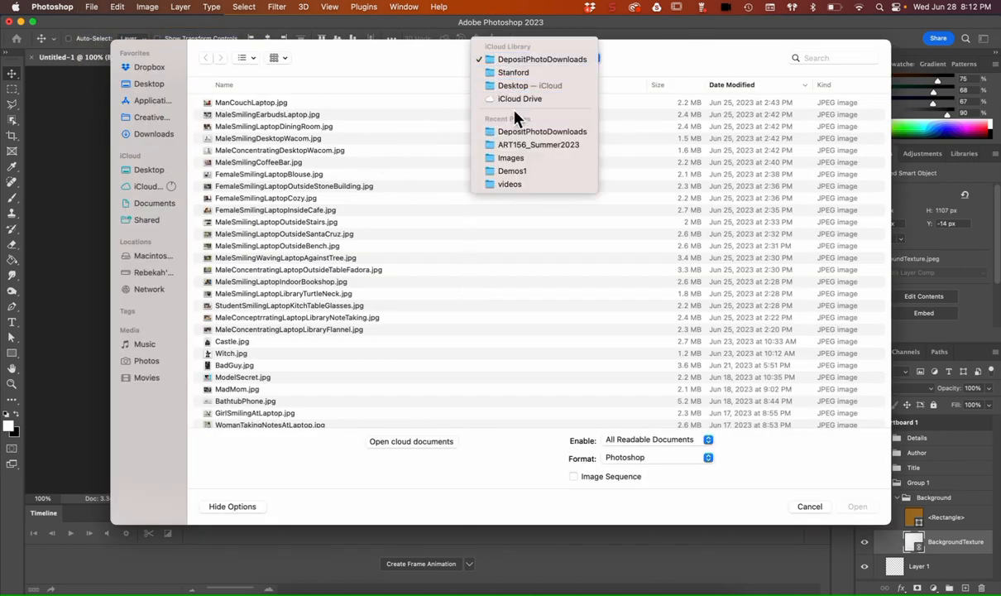
left_click(517, 147)
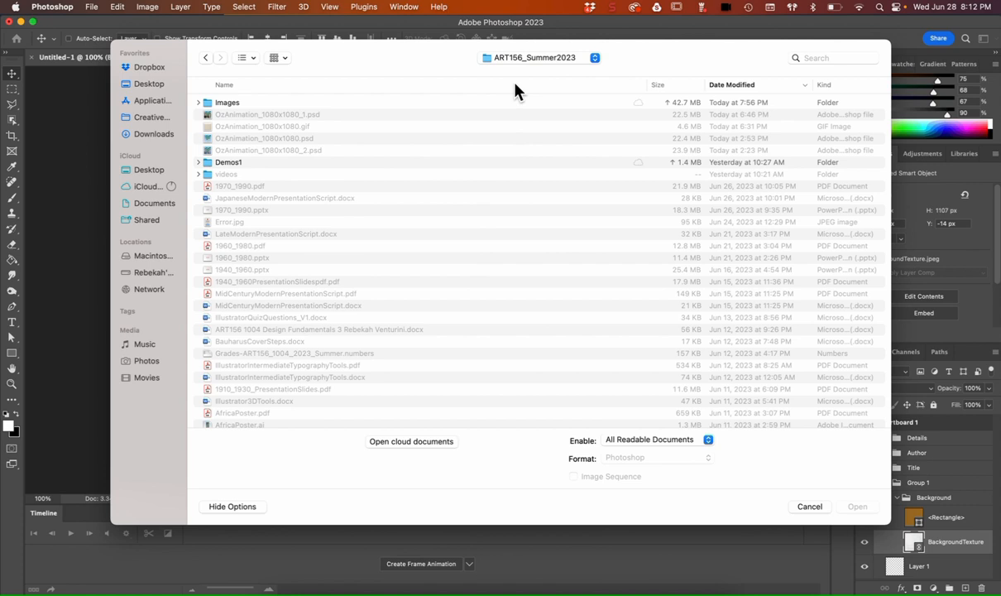
double_click(330, 103)
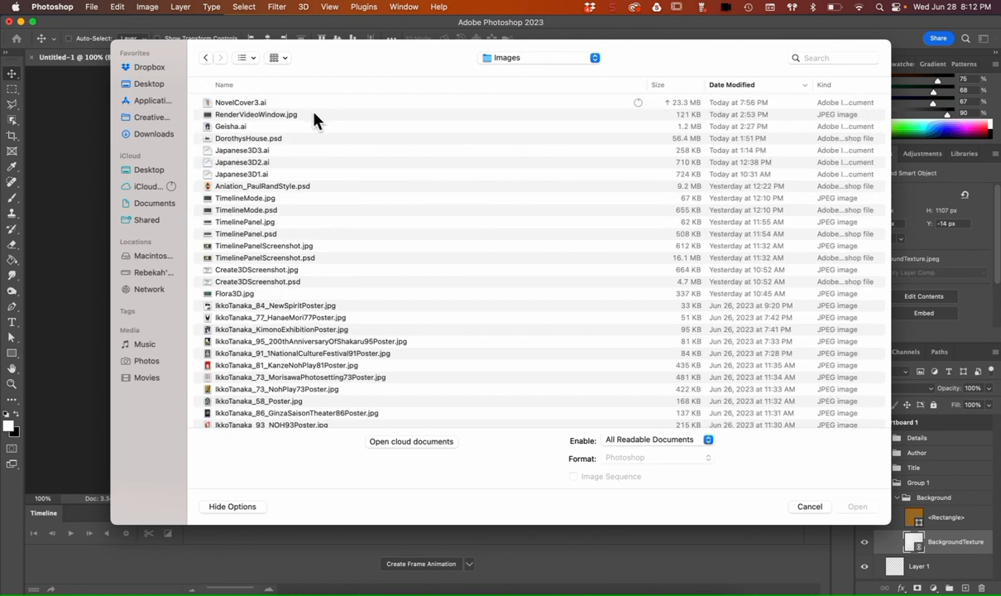
double_click(267, 139)
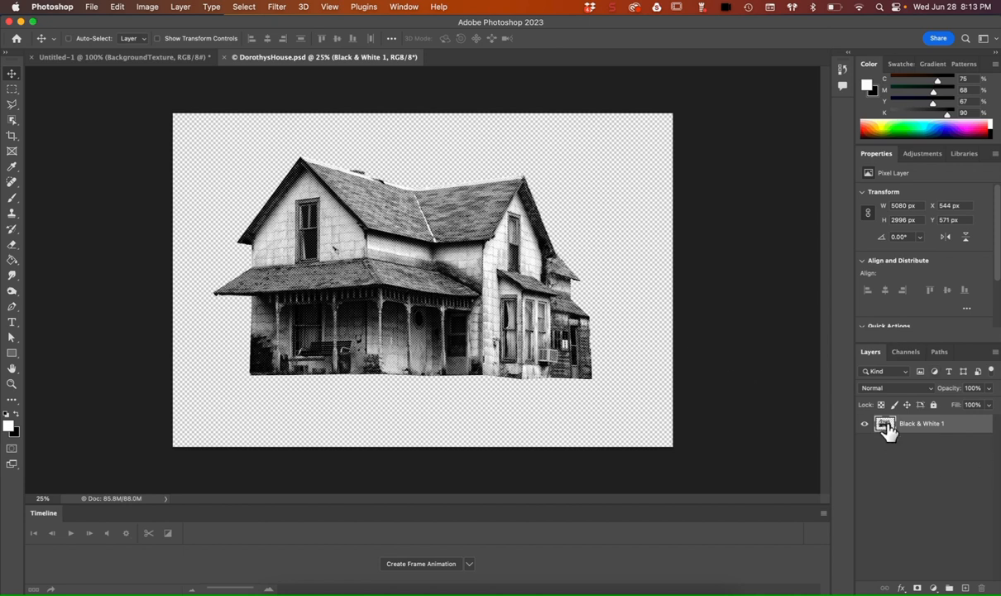
- Load the house layer's outline as a selection, copy the house and paste it into the Untitled-1 document above BackgroundTexture
key("super")
left_click(884, 426, "super")
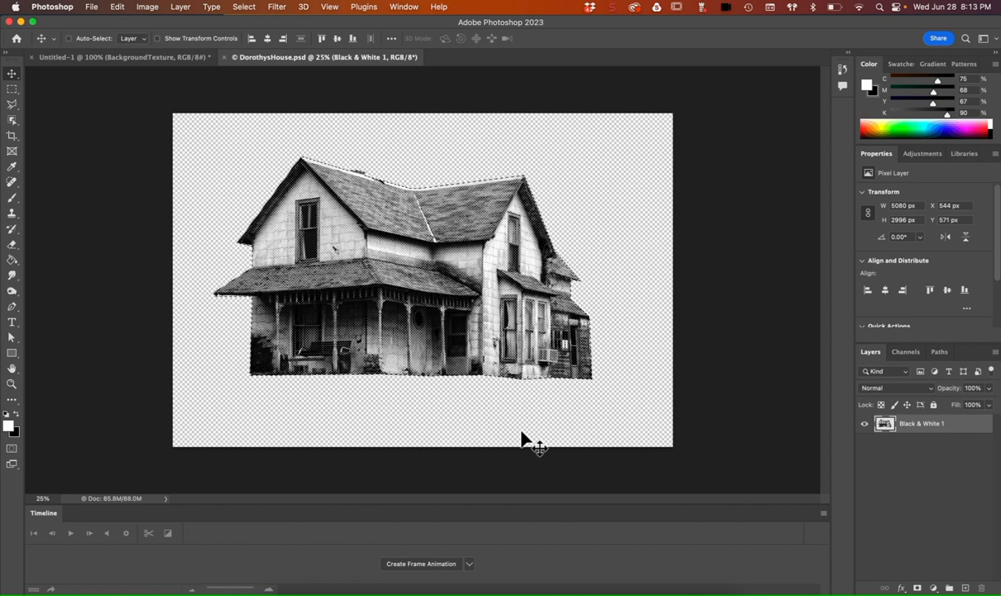
left_click(156, 58)
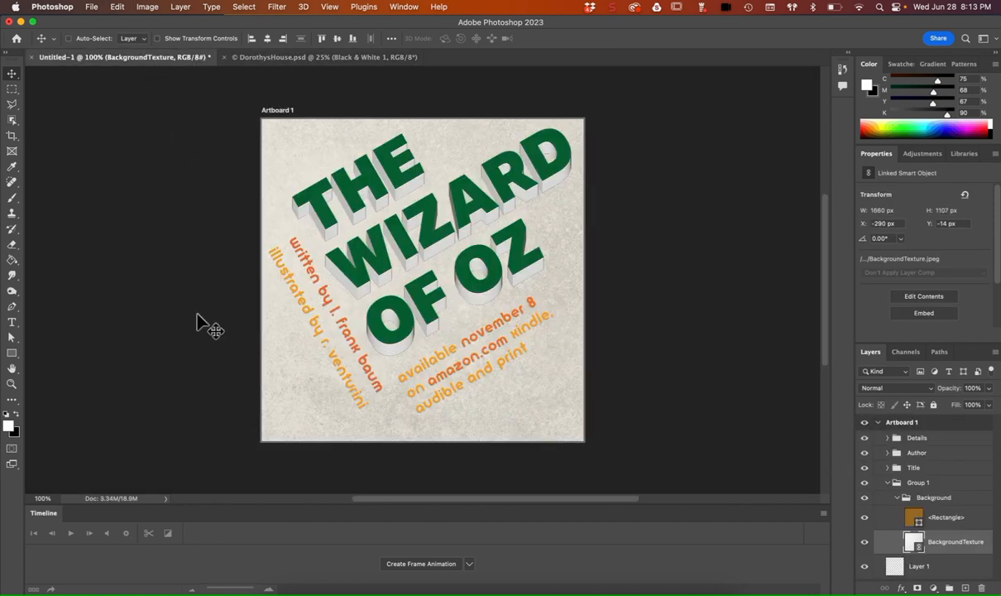
key("super+v")
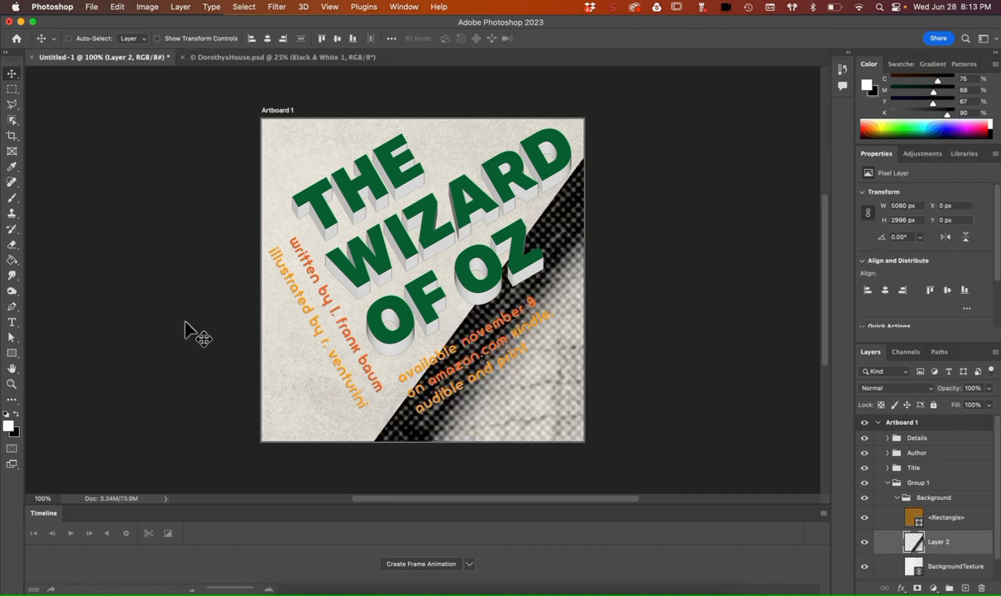
- Scale the pasted house proportionally to about 29.46%, roughly 1497 x 883 px, keeping its upper-left corner at the artboard's corner
key("super+minus")
key("super+minus")
key("super+minus")
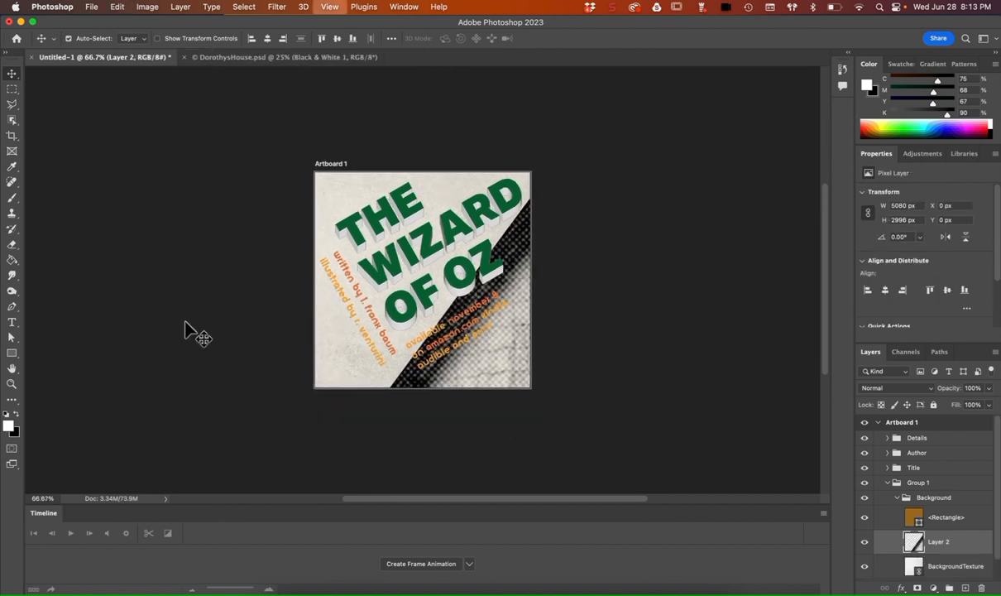
key("super+t")
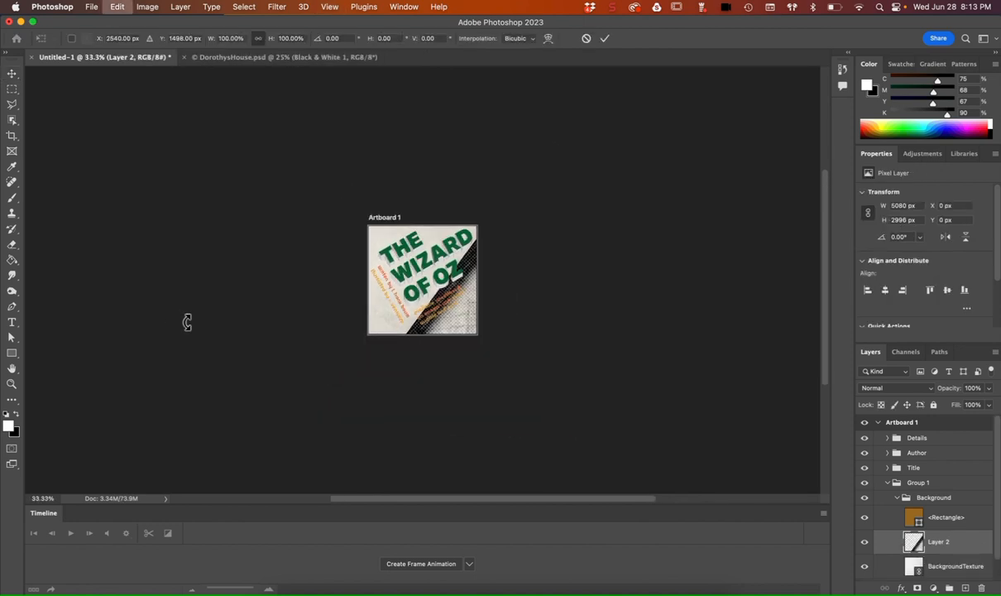
key("super+minus")
key("super+minus")
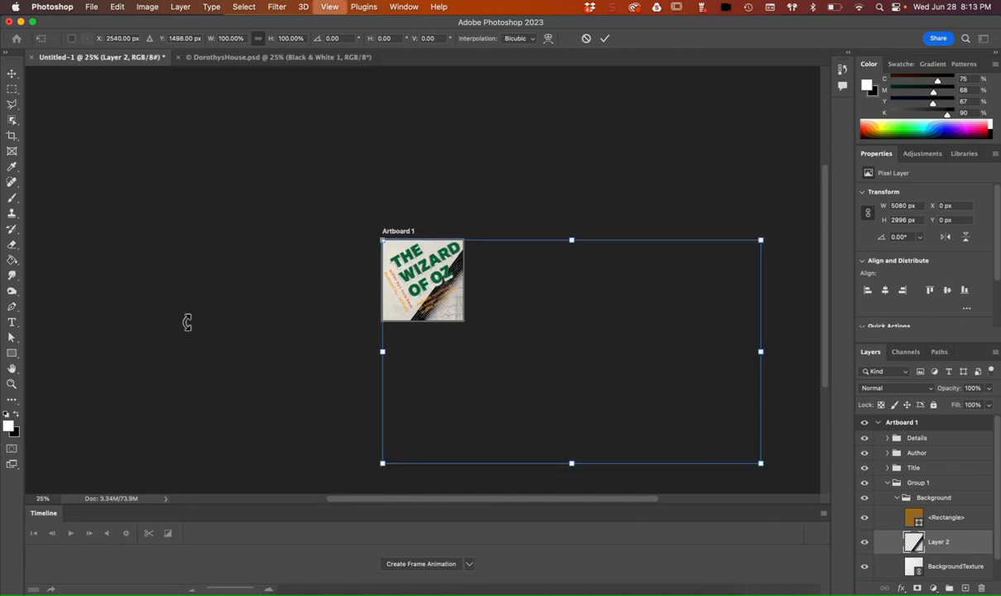
left_click_drag(644, 402, 450, 307)
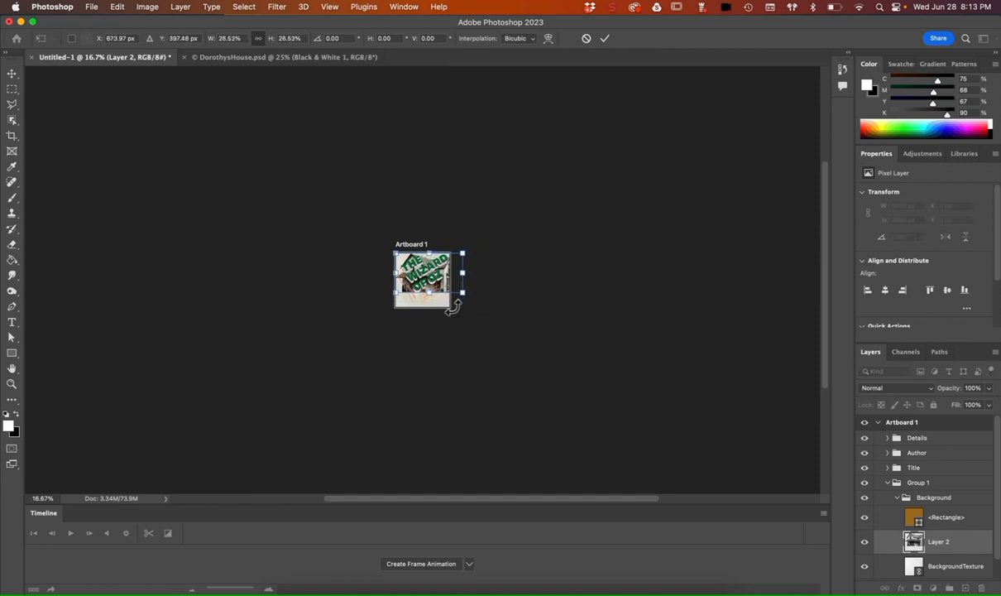
key("super+plus")
key("super+plus")
key("super+plus")
key("super+plus")
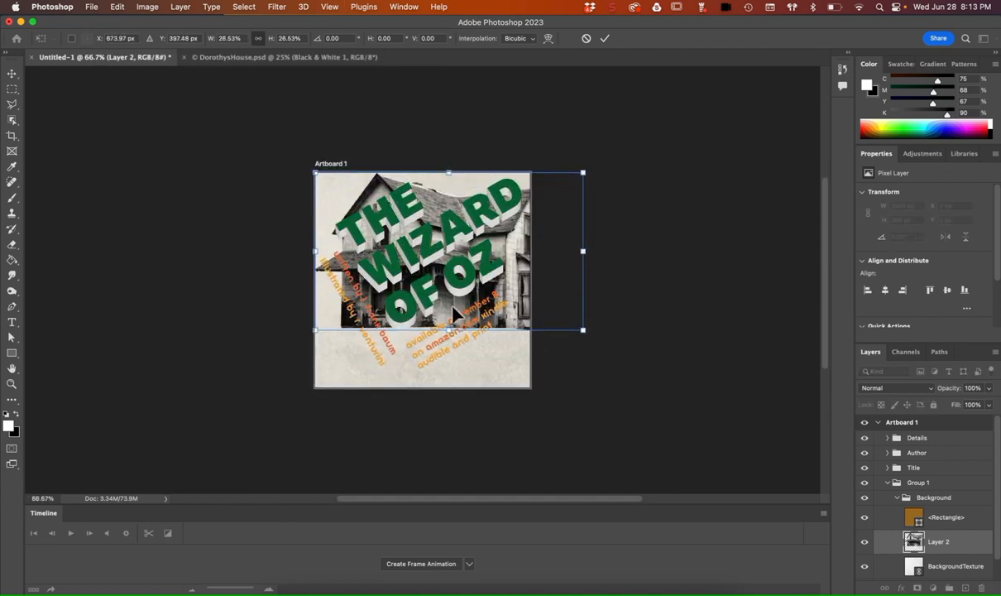
key("super+plus")
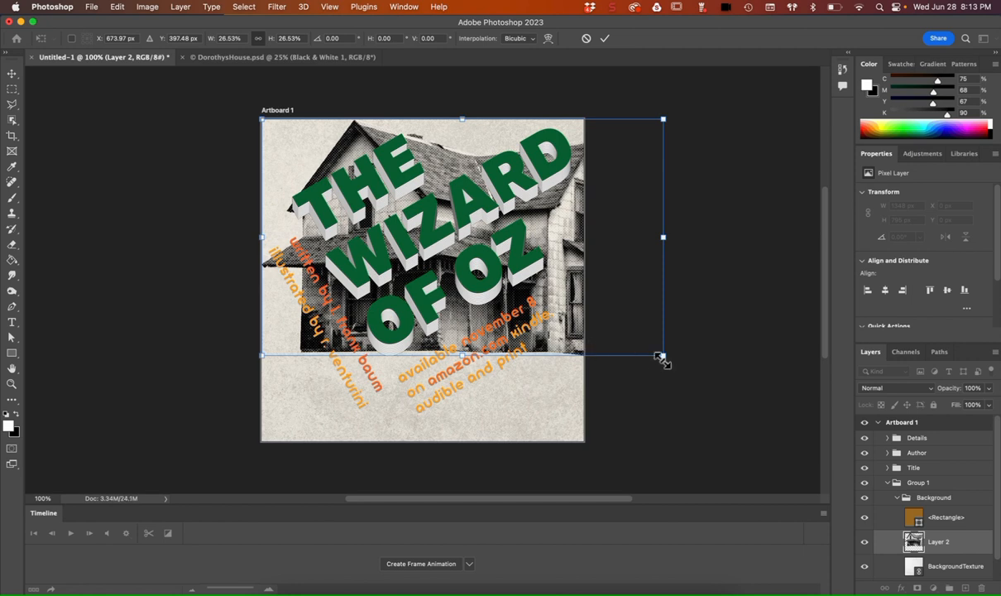
left_click_drag(662, 356, 707, 382)
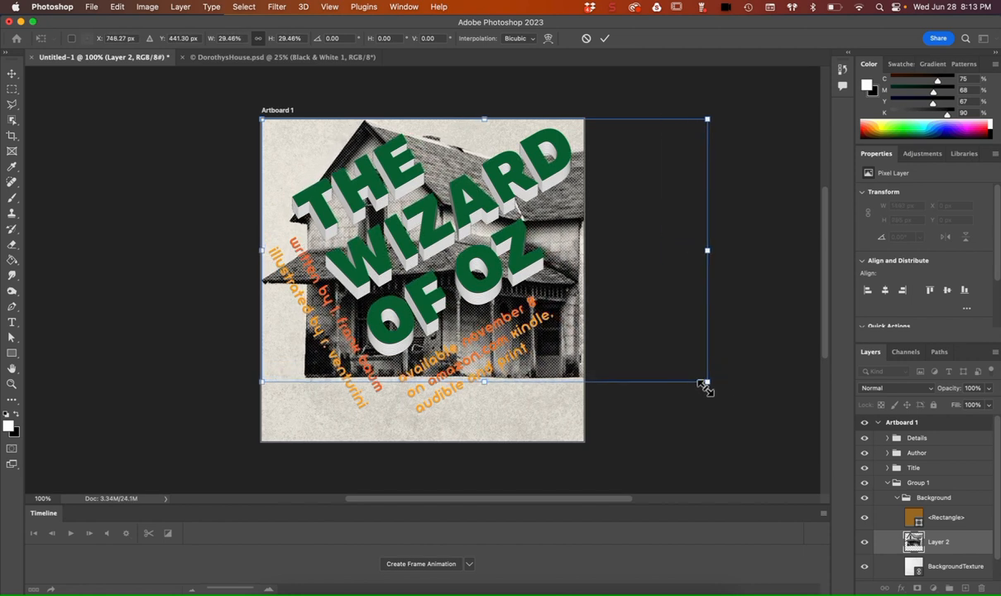
key("Return")
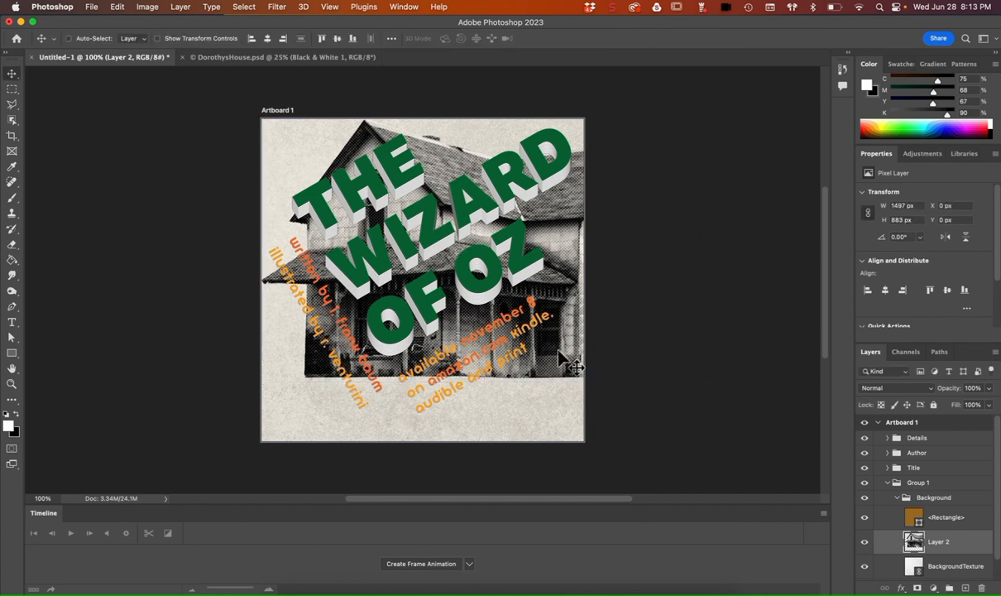
- Position the house over the lower part of the artboard at about -208, 224 px, and move its layer above the rectangle
left_click_drag(511, 387, 502, 424)
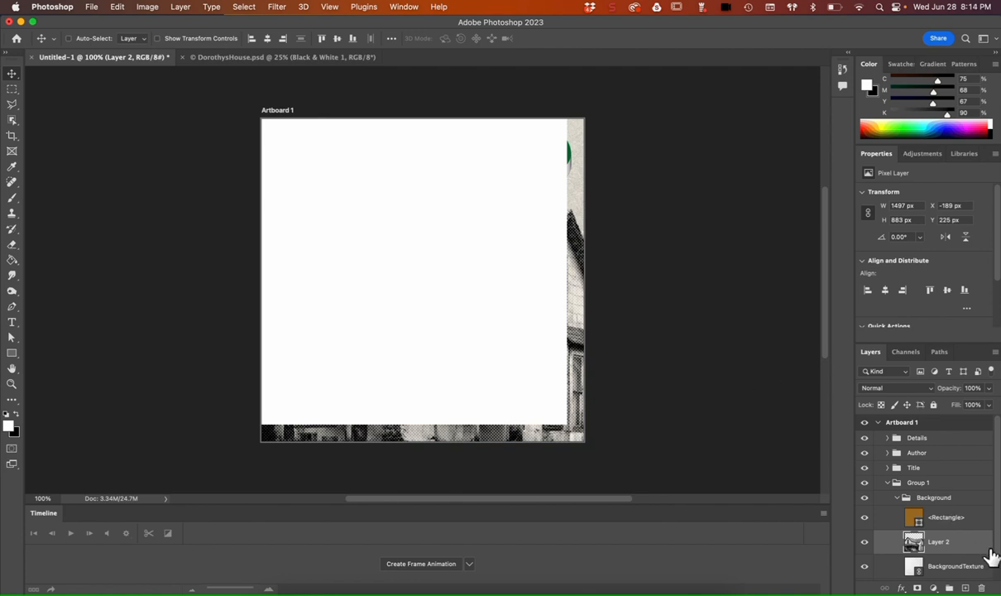
scroll(988, 556, "down", 1)
left_click_drag(964, 523, 962, 496)
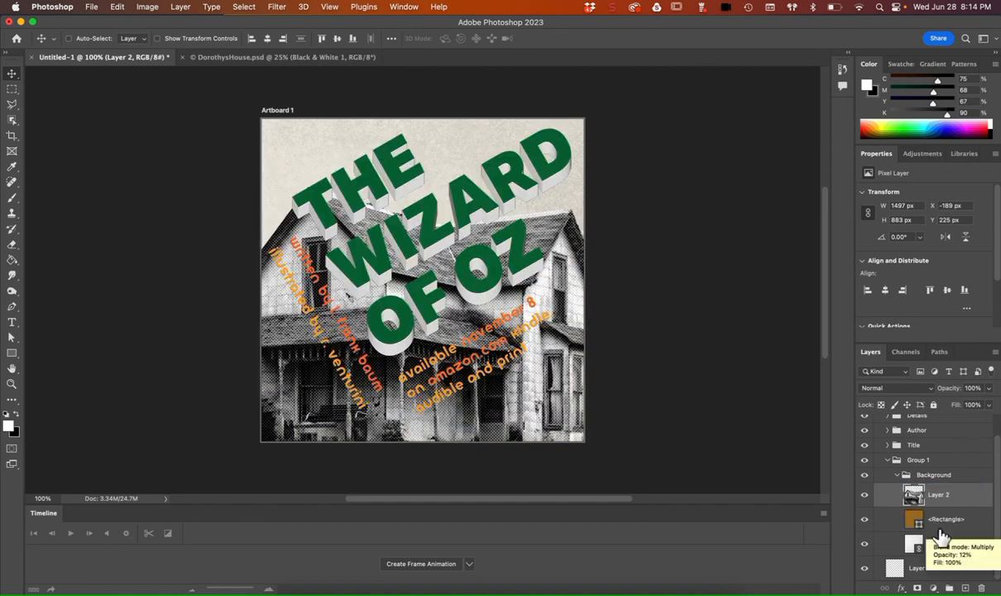
left_click_drag(565, 409, 637, 432)
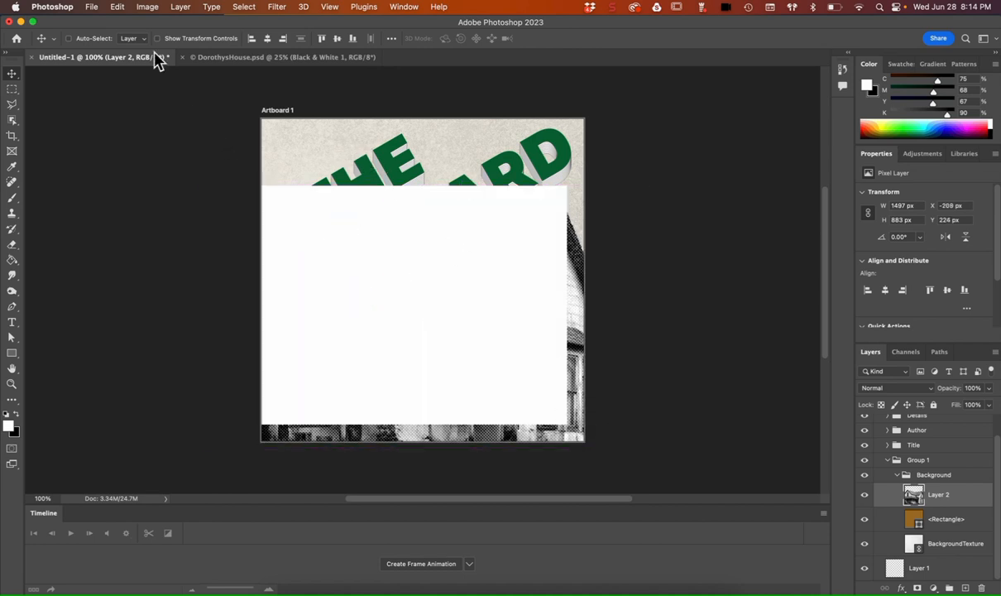
- Add a gradient fill layer named Gradient Fill 1 with a Blue color label above the house layer
left_click(149, 7)
mouse_move(179, 6)
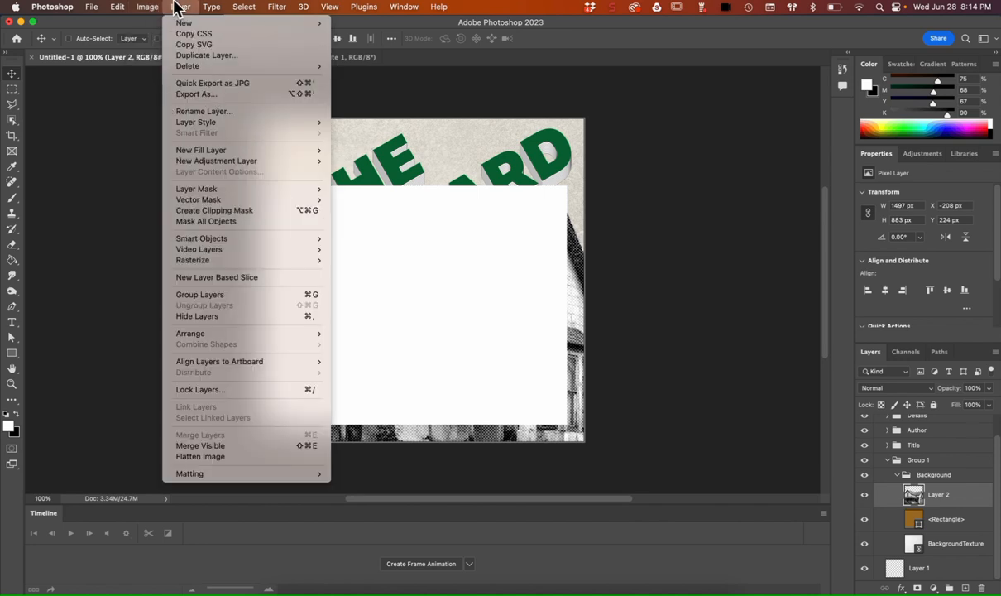
mouse_move(224, 151)
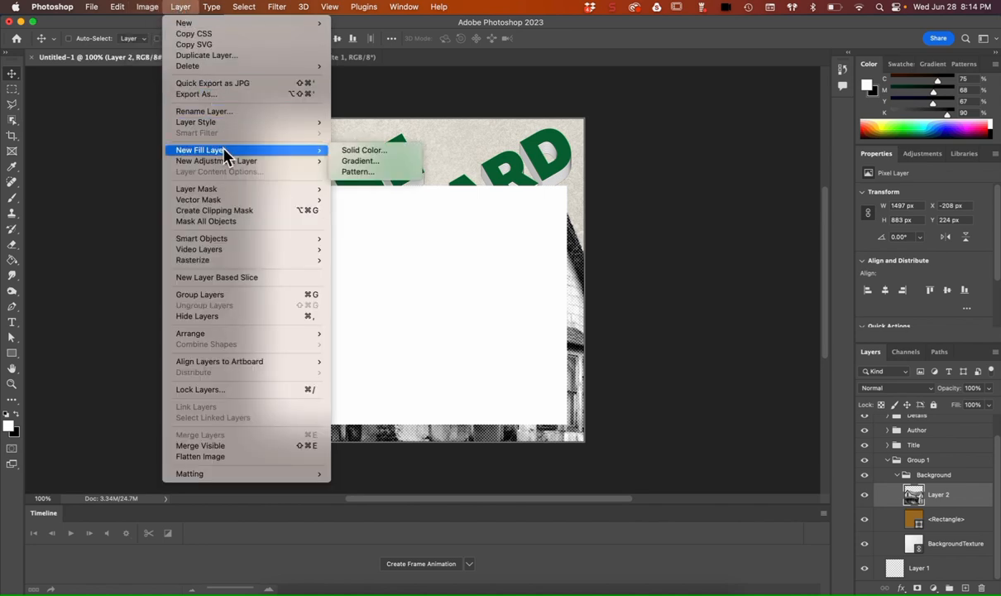
left_click(347, 163)
left_click(114, 199)
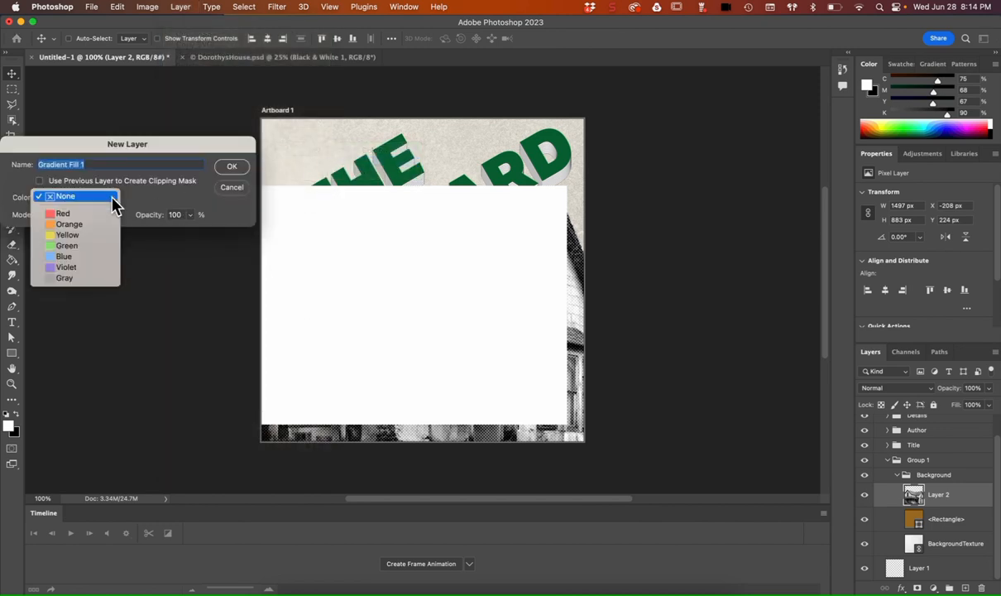
left_click(93, 260)
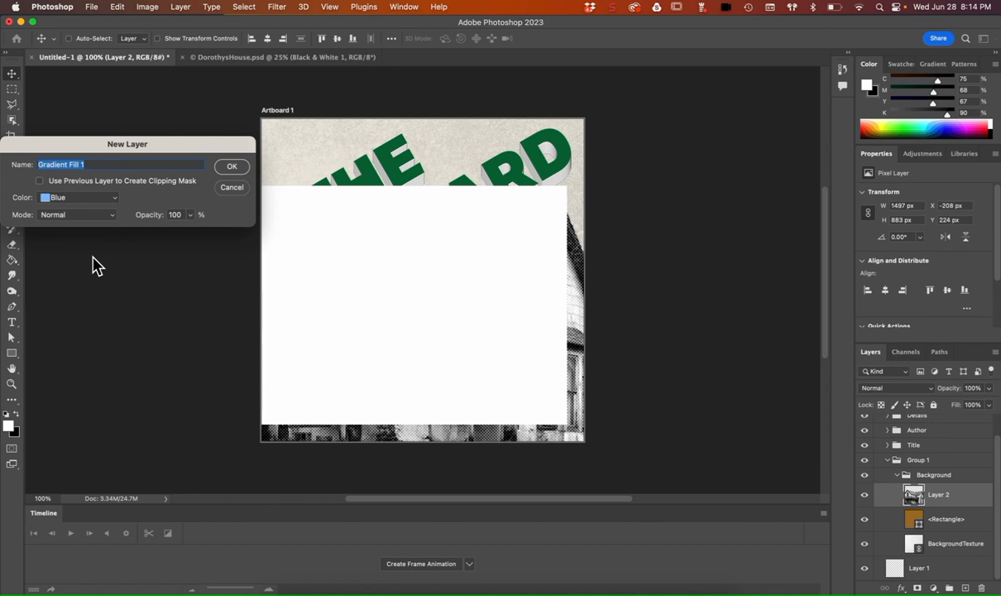
left_click(232, 166)
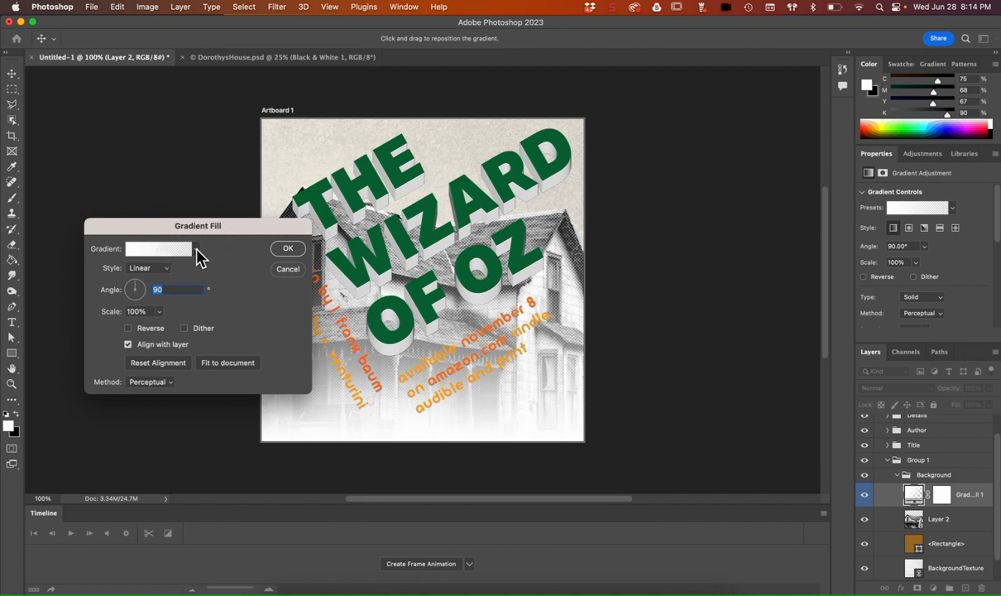
- Apply the first light blue preset from the Cloud gradients to the new fill layer and accept the gradient fill
left_click(197, 249)
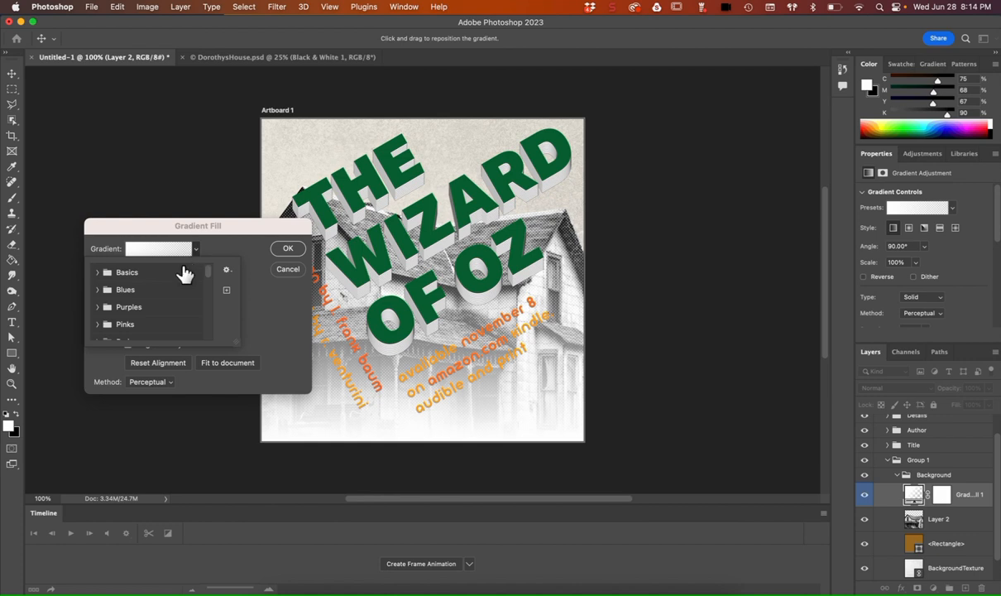
scroll(208, 282, "down", 3)
scroll(207, 286, "down", 4)
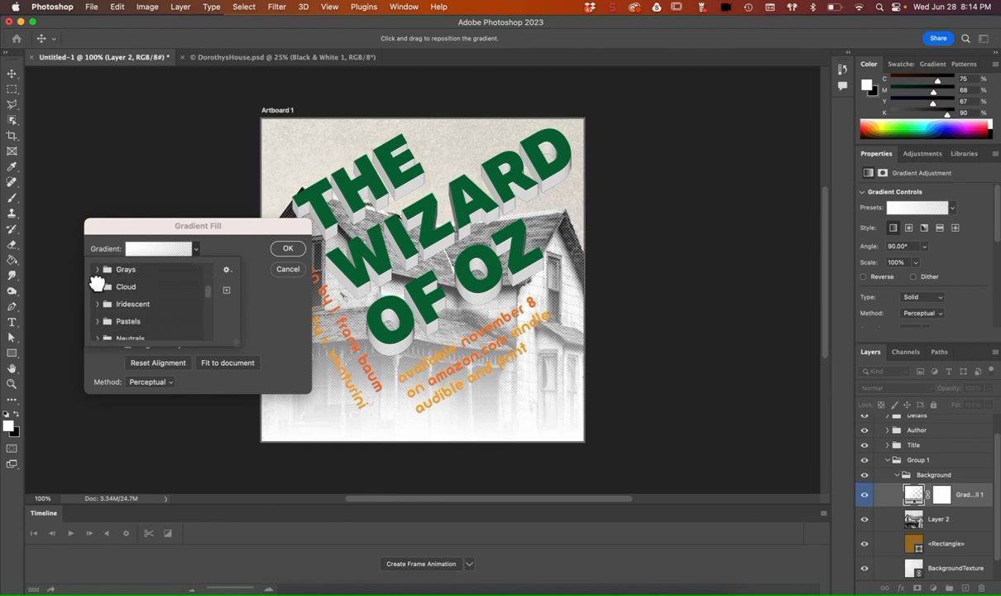
left_click(100, 286)
left_click(125, 311)
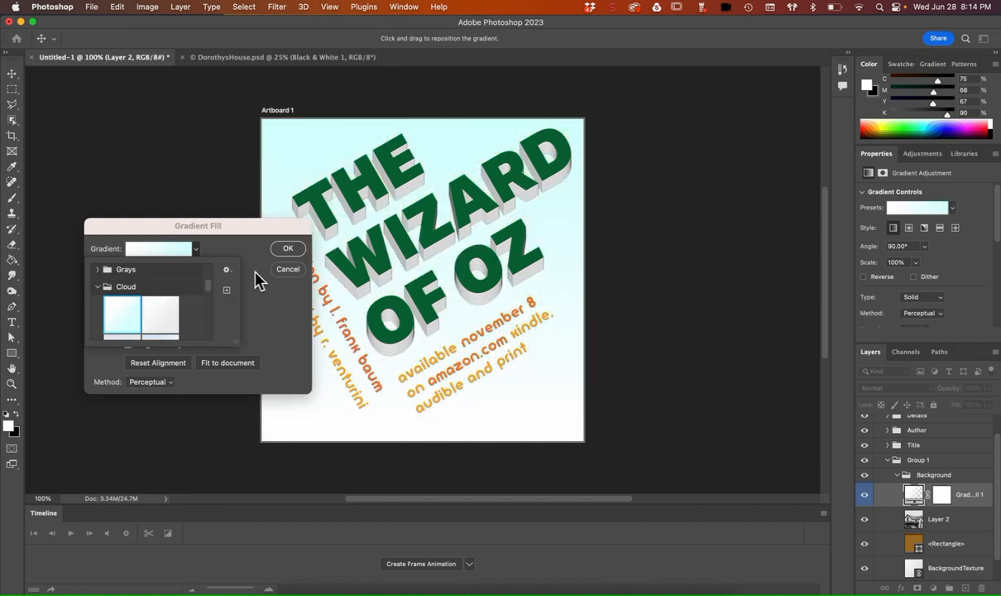
left_click(285, 251)
left_click(285, 251)
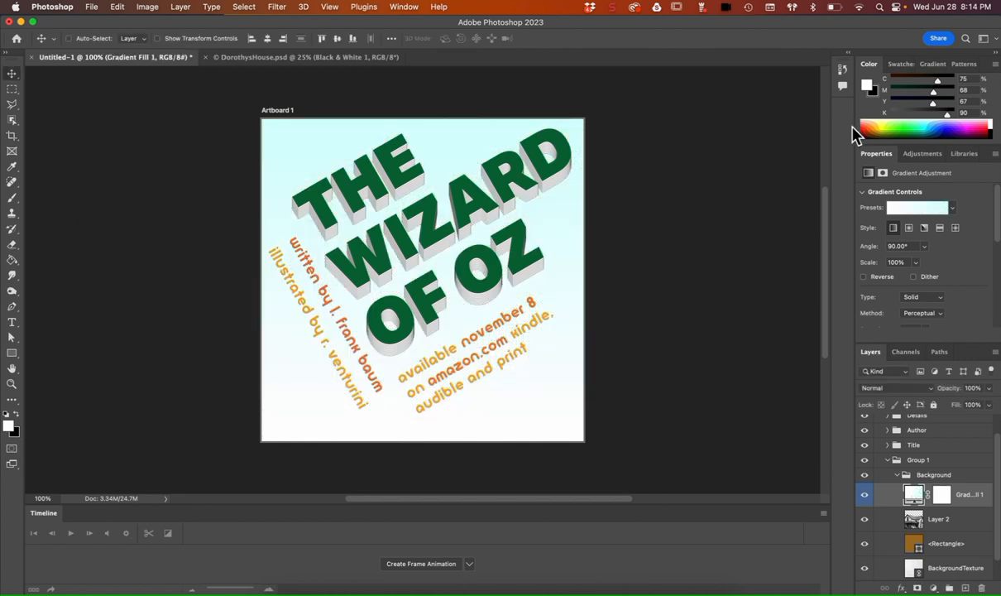
- Change the fill layer to the third preset in the first row of the Blues gradients and move it below the house layer
left_click(930, 67)
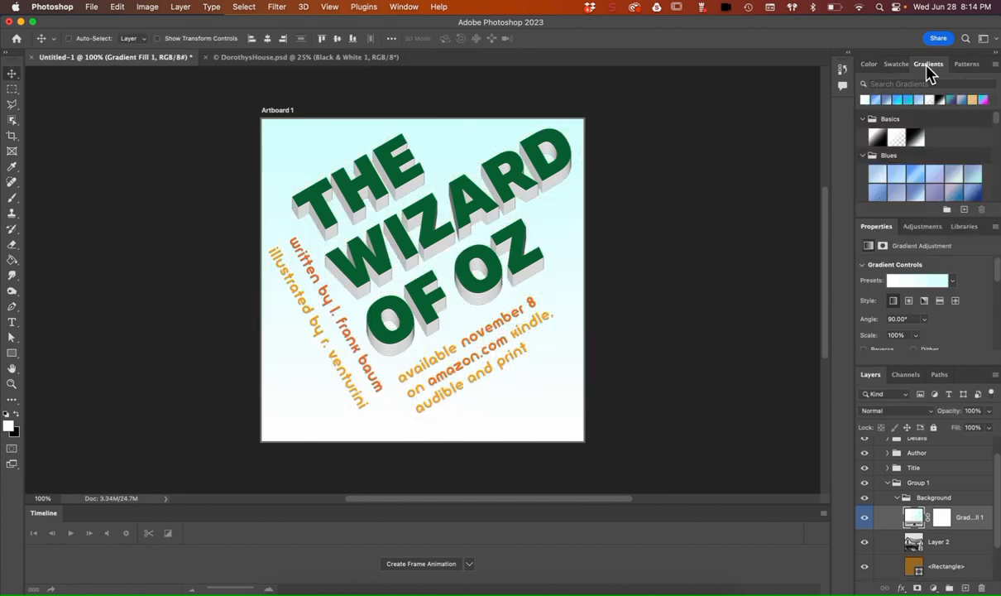
left_click(913, 174)
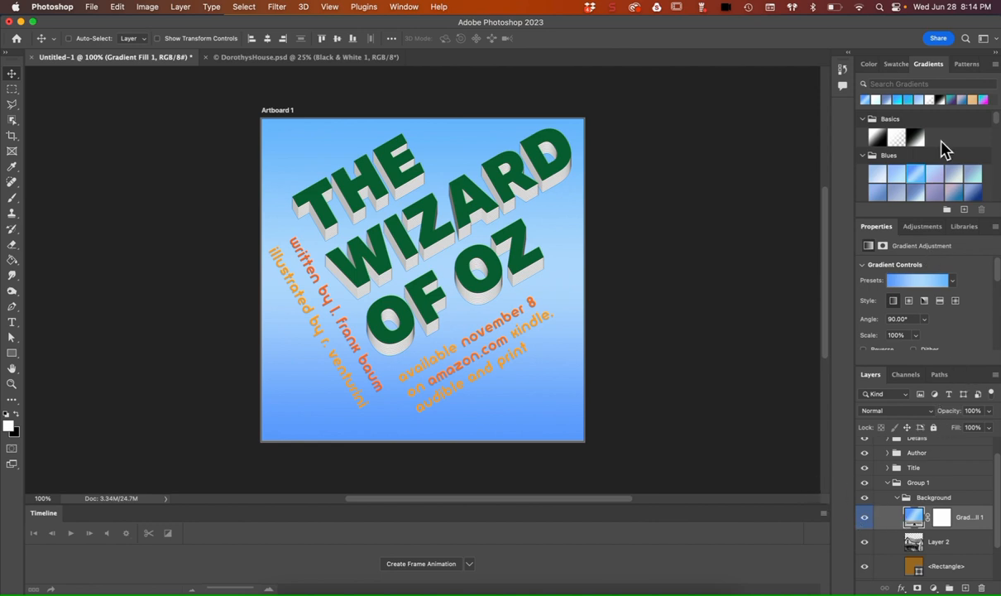
left_click(927, 67)
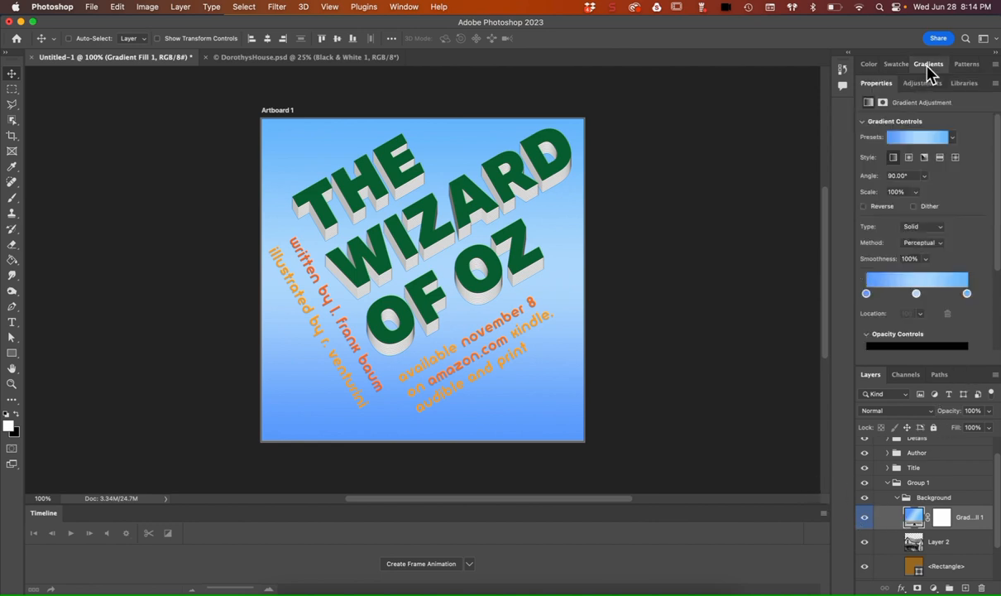
left_click(879, 85)
left_click_drag(965, 276, 963, 296)
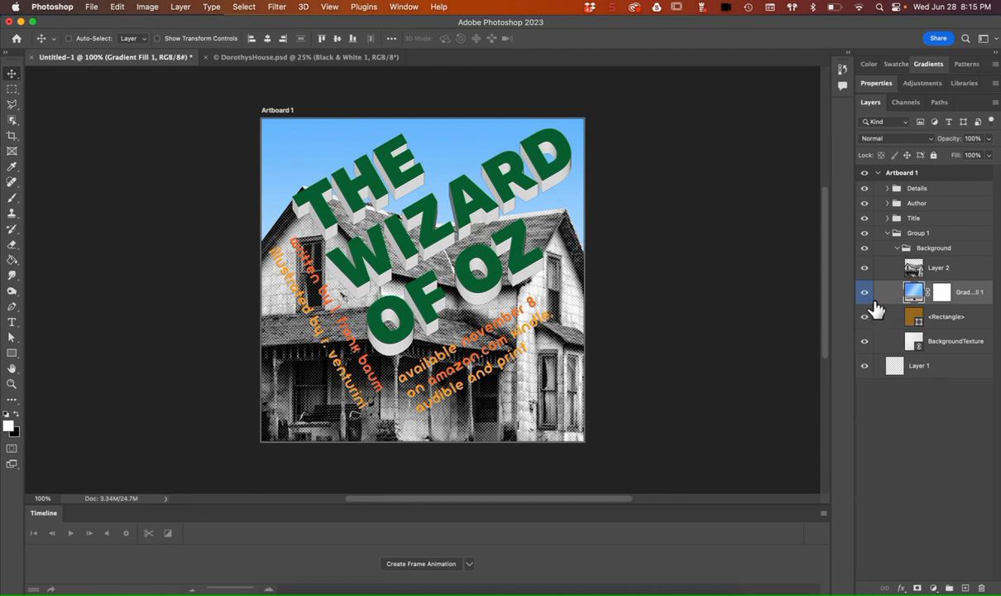
- Close DorothysHouse.psd, then switch to Illustrator and close the book cover document, leaving Japanese3D3.ai open
left_click(206, 58)
key("super+Tab")
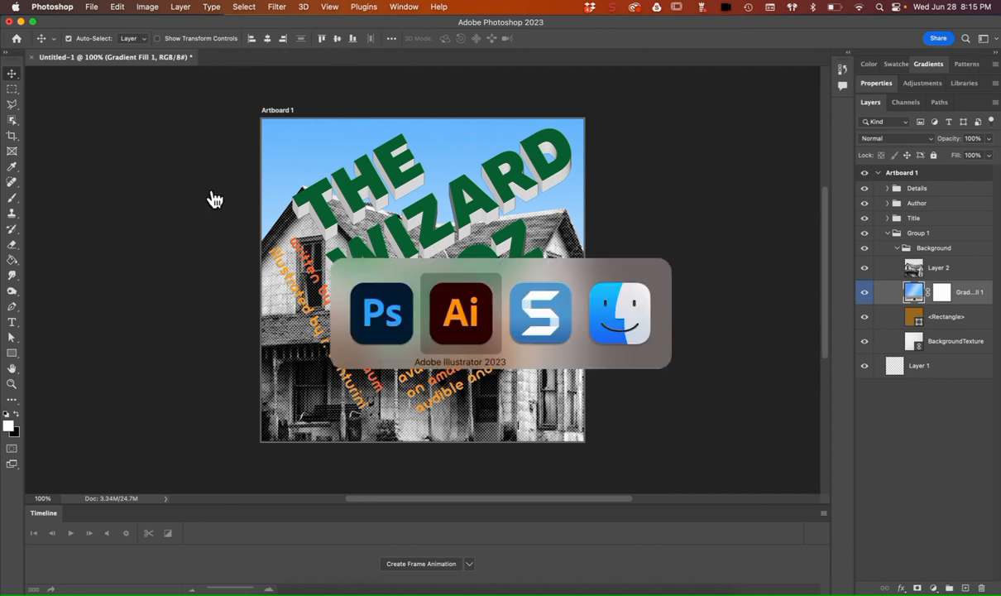
left_click(50, 8)
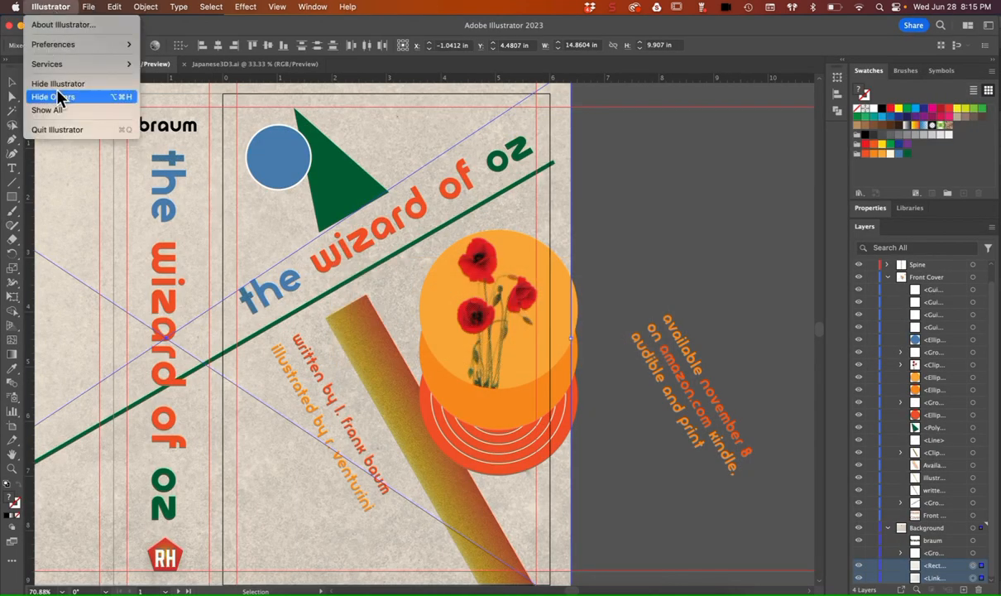
left_click(65, 125)
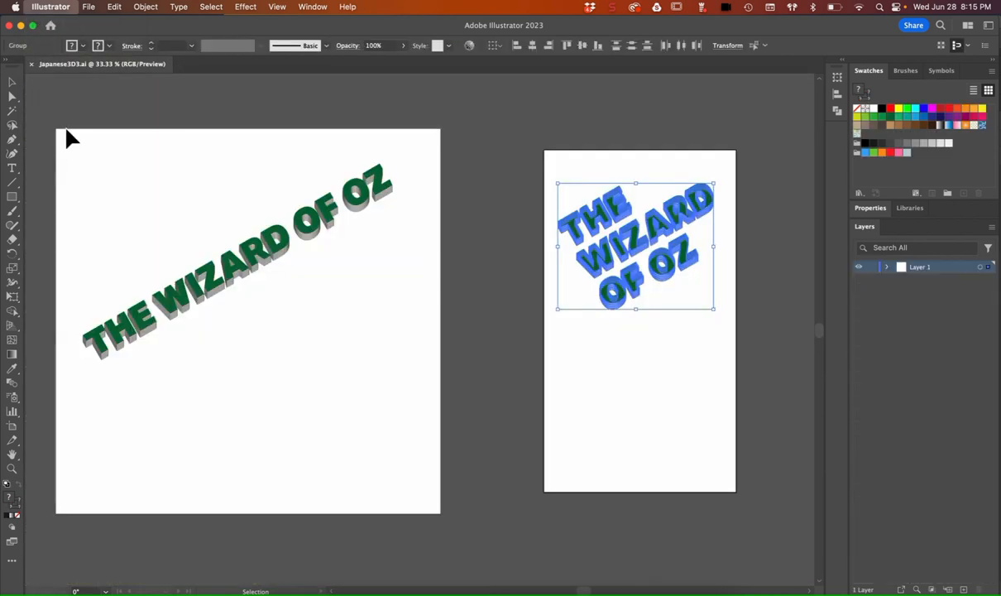
- Switch back to Photoshop and create a frame animation for the Wizard of Oz document
key("super+Tab")
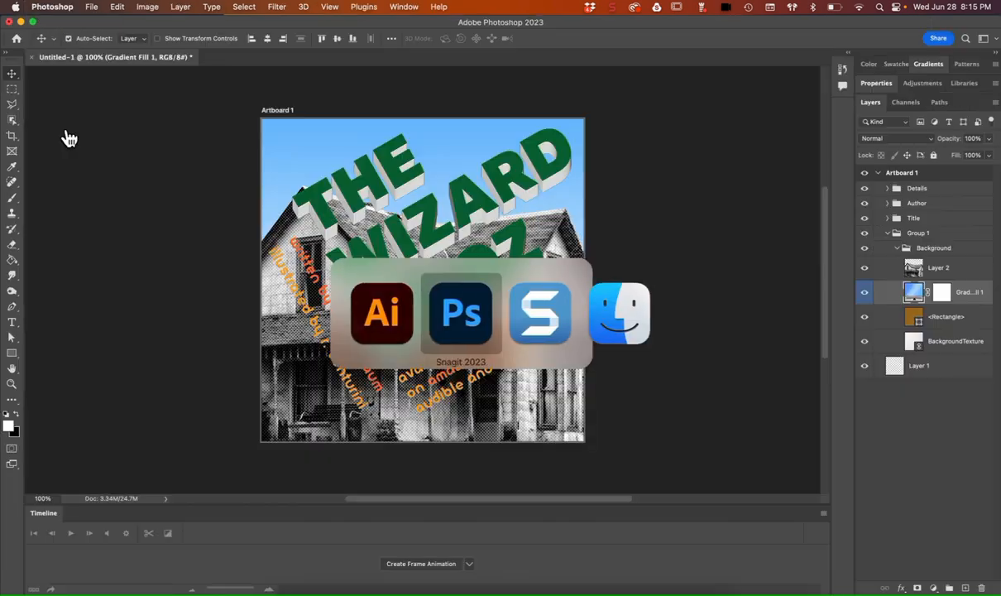
key("super+Tab")
key("super+Tab")
key("super+Tab")
key("super+Tab")
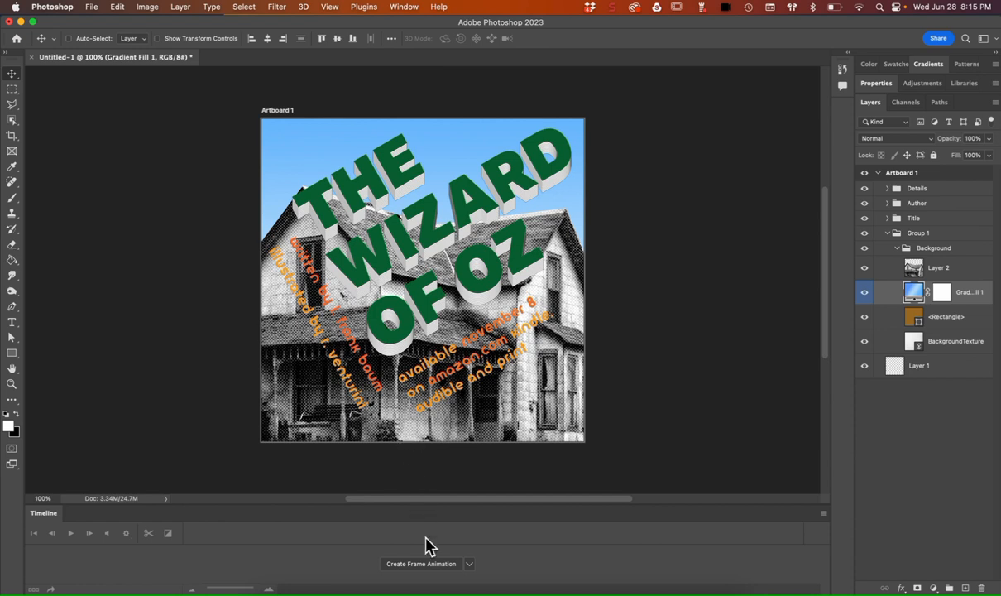
left_click(469, 571)
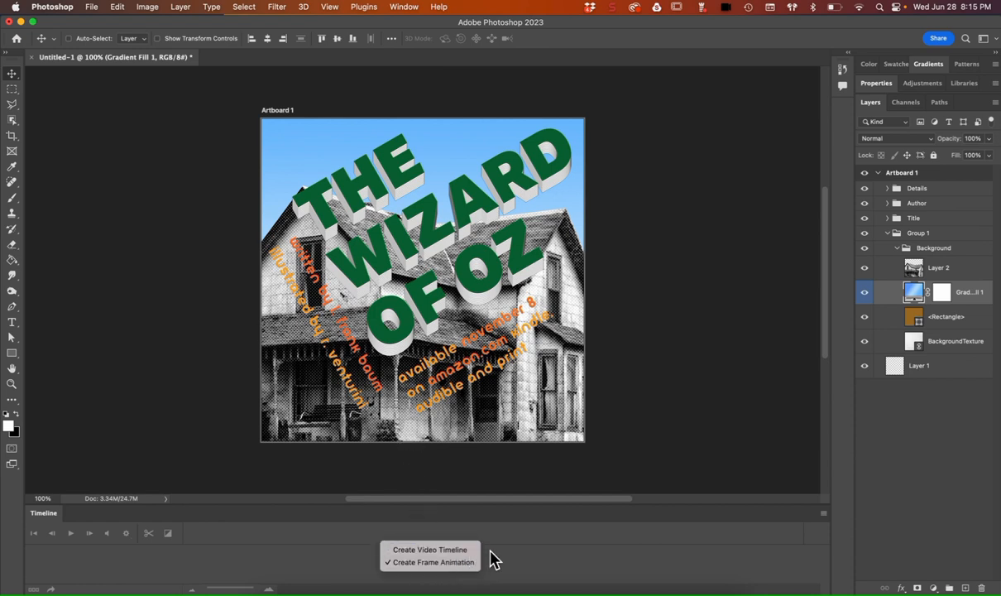
left_click(491, 559)
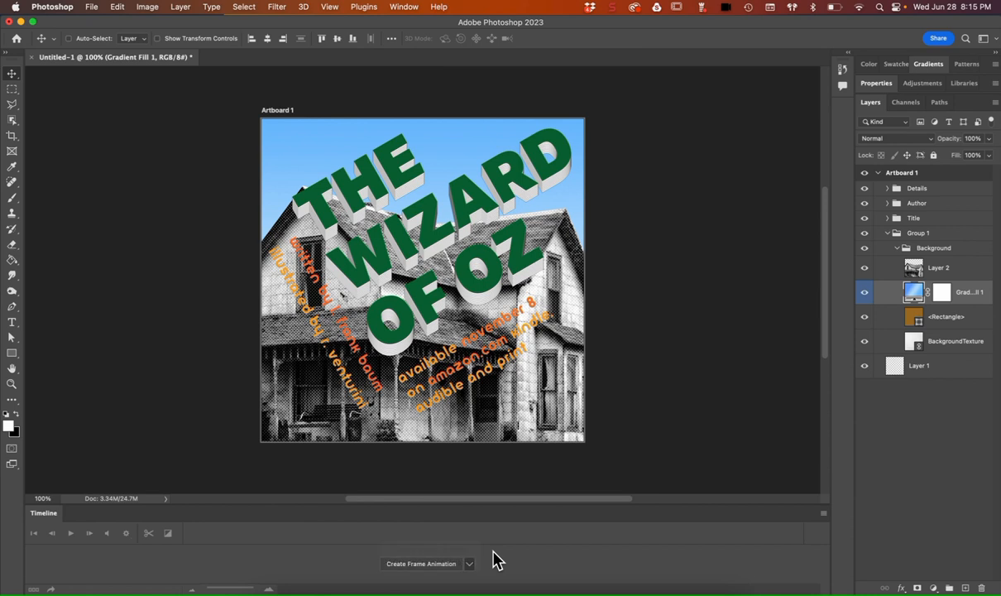
left_click(412, 566)
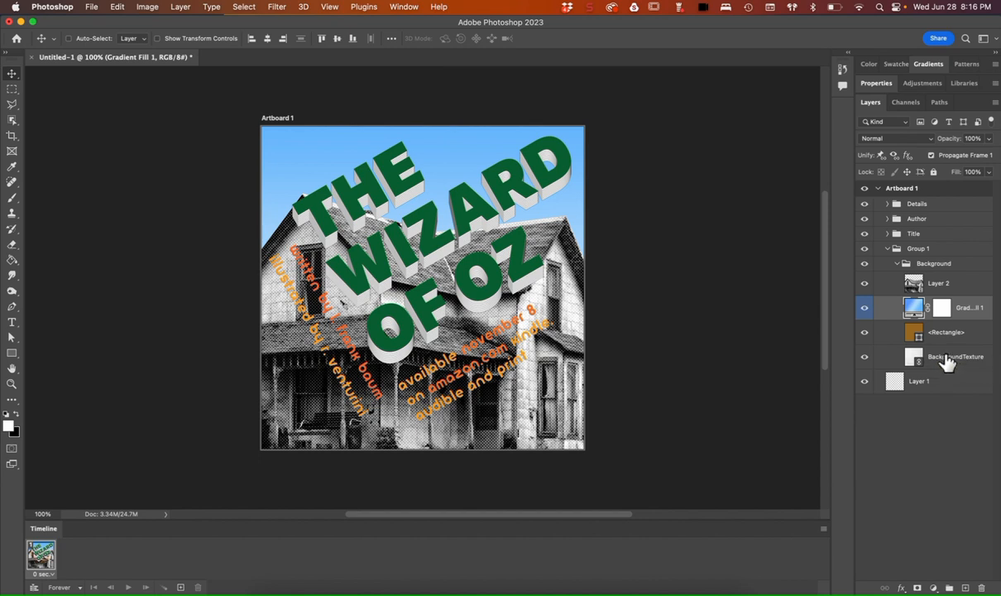
- Move the Details group about 508 px straight down and the Author group down as well, so both sit below the artboard
left_click(927, 206)
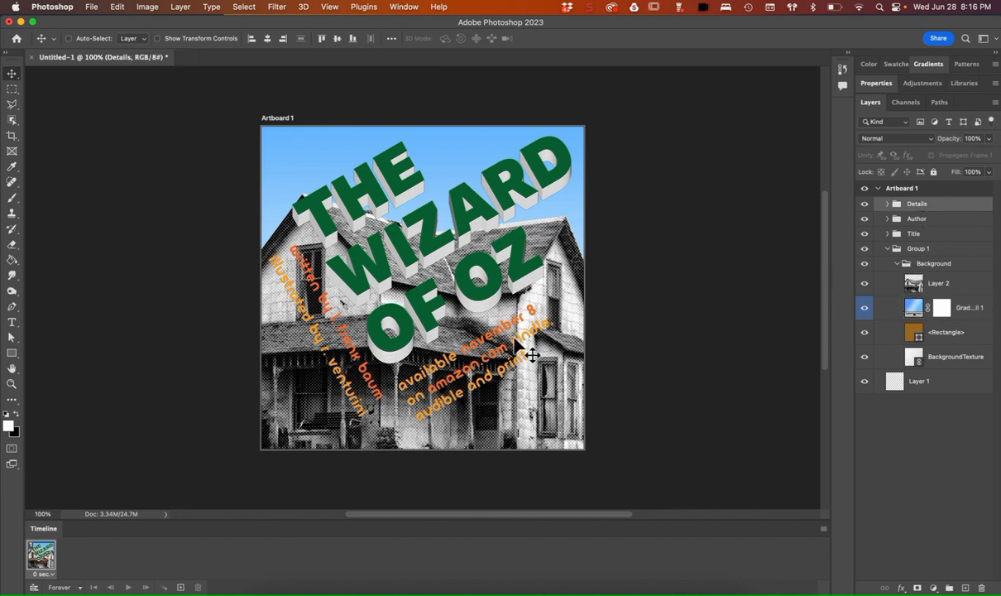
left_click_drag(530, 348, 514, 493)
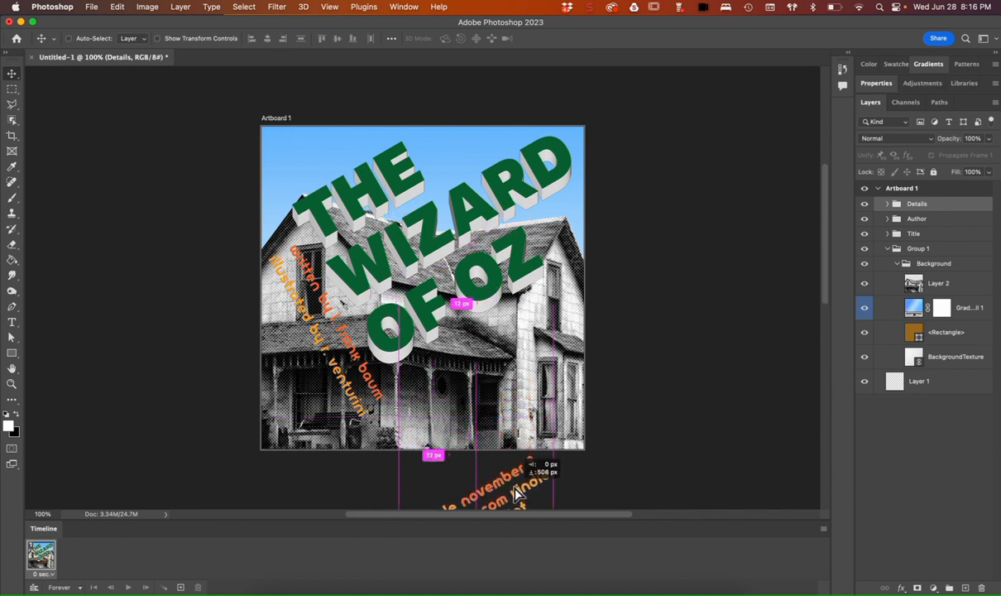
left_click_drag(514, 493, 515, 494)
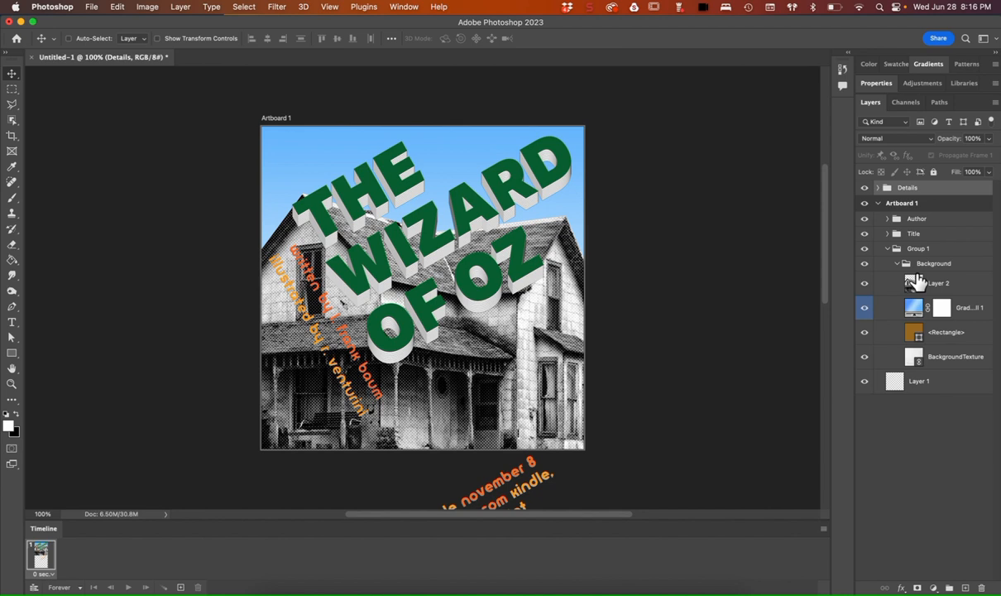
left_click(929, 221)
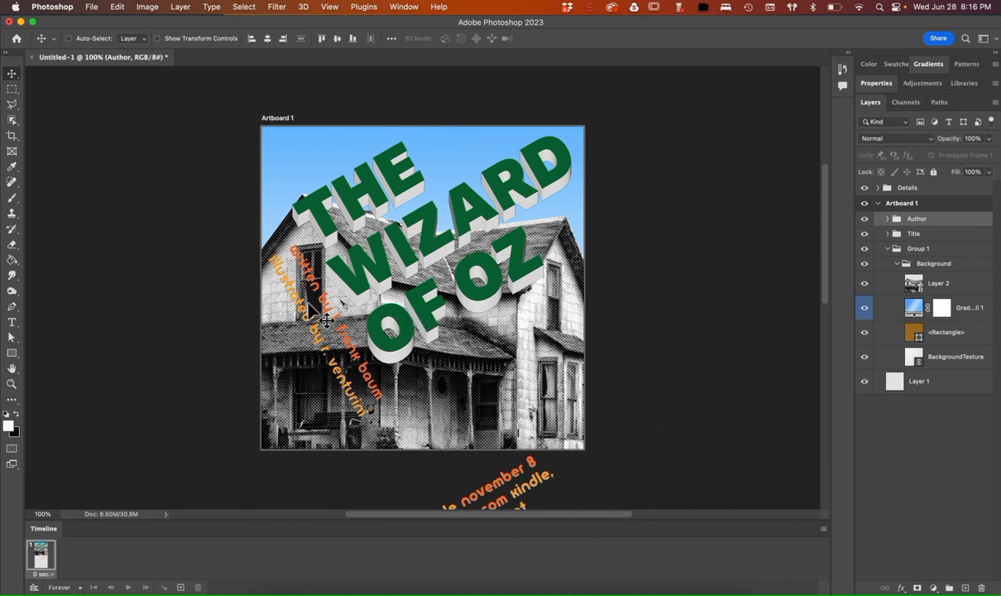
left_click_drag(345, 321, 342, 384)
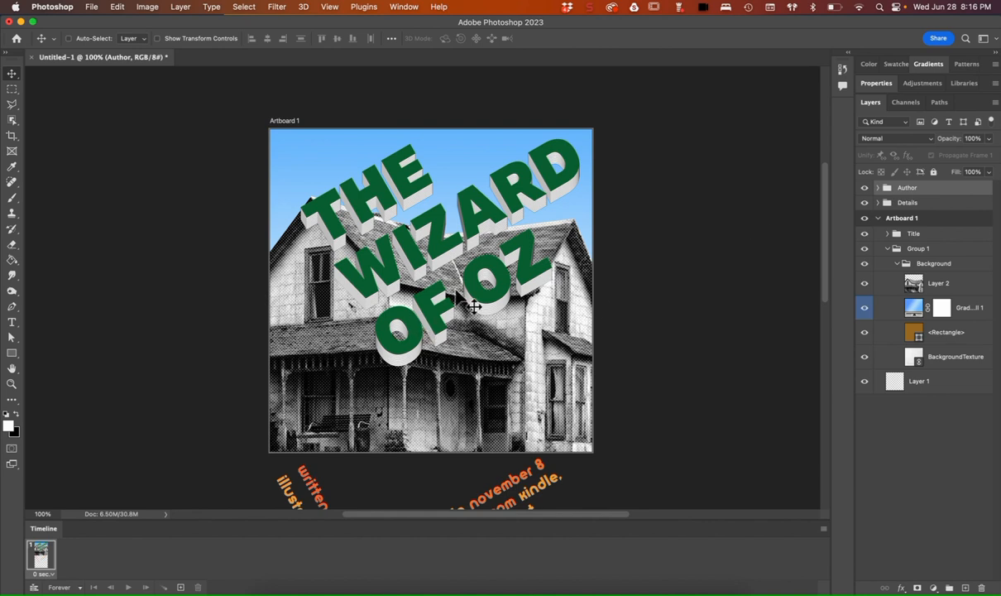
- Move the Title group off the left side of the artboard and the house image off its upper-right corner
left_click(934, 234)
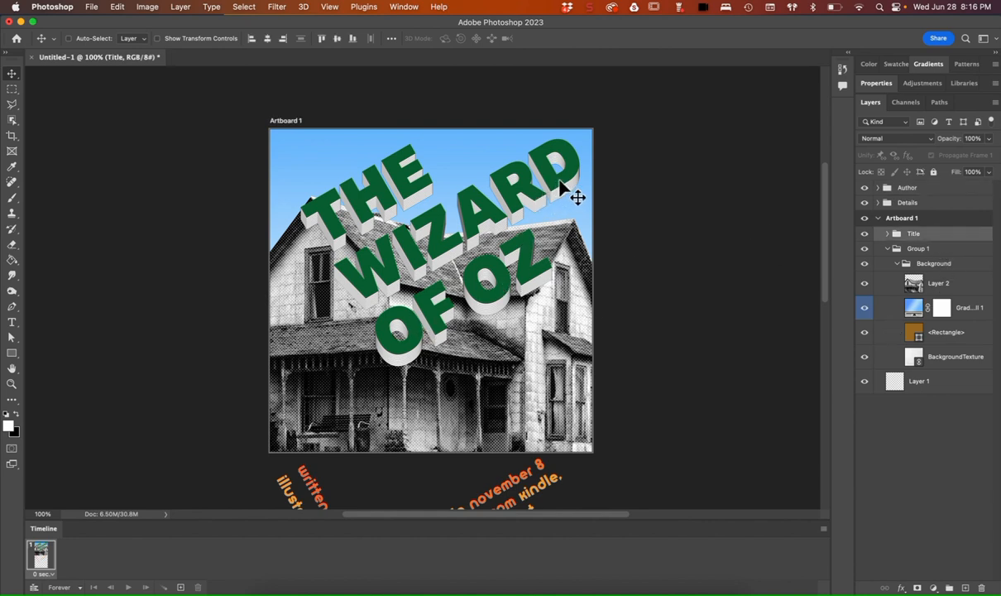
left_click_drag(562, 191, 216, 225)
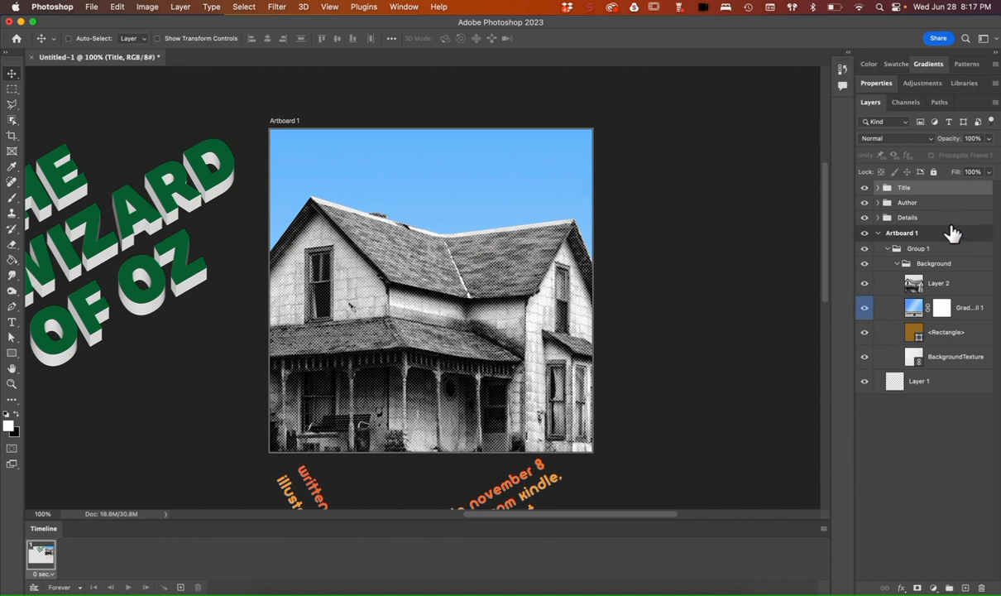
left_click(946, 285)
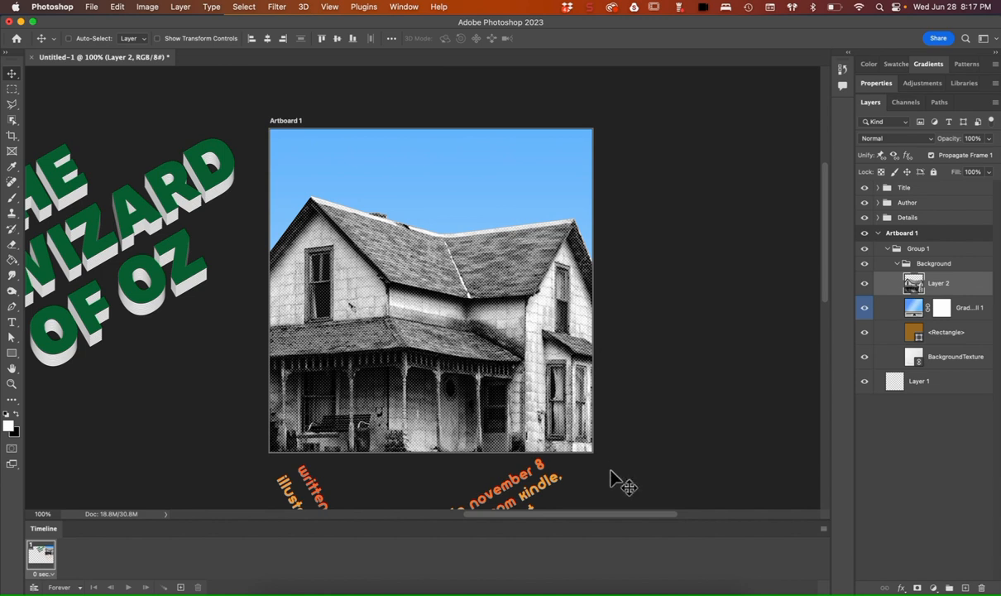
left_click_drag(319, 422, 655, 111)
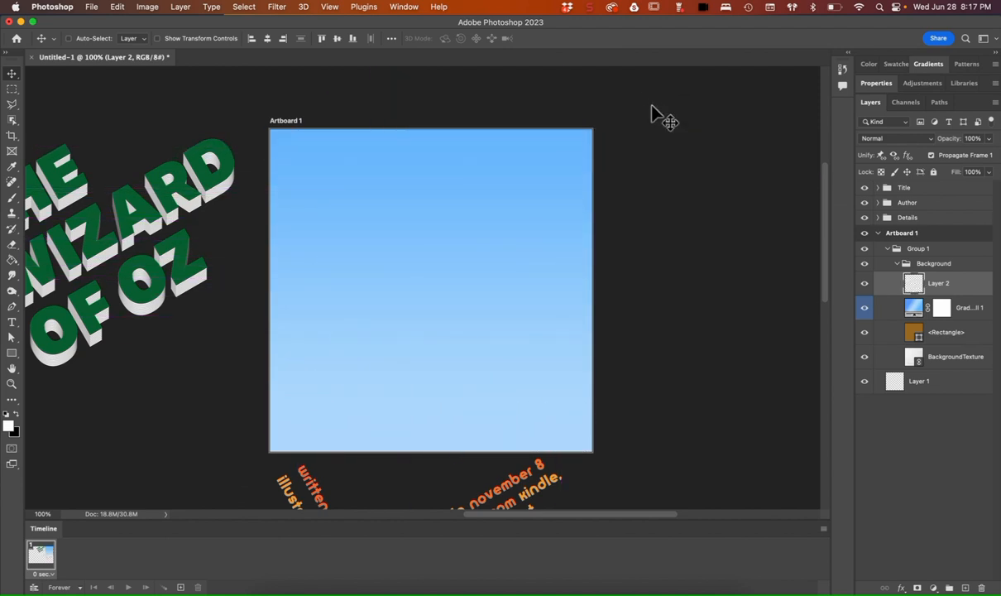
- Hide the blue gradient fill layer and rename Layer 2 as House
left_click(863, 310)
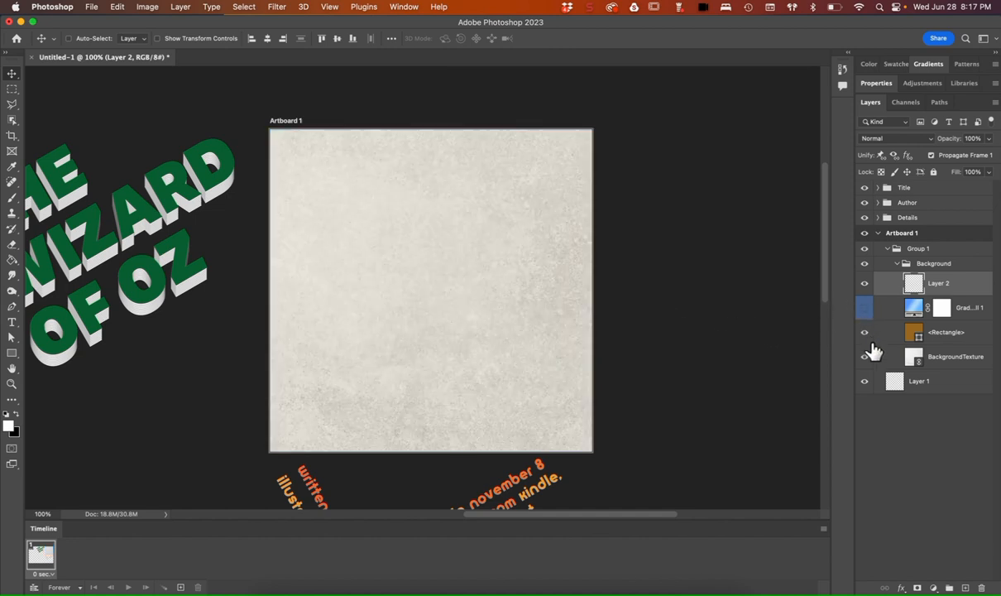
double_click(938, 284)
left_click(976, 284)
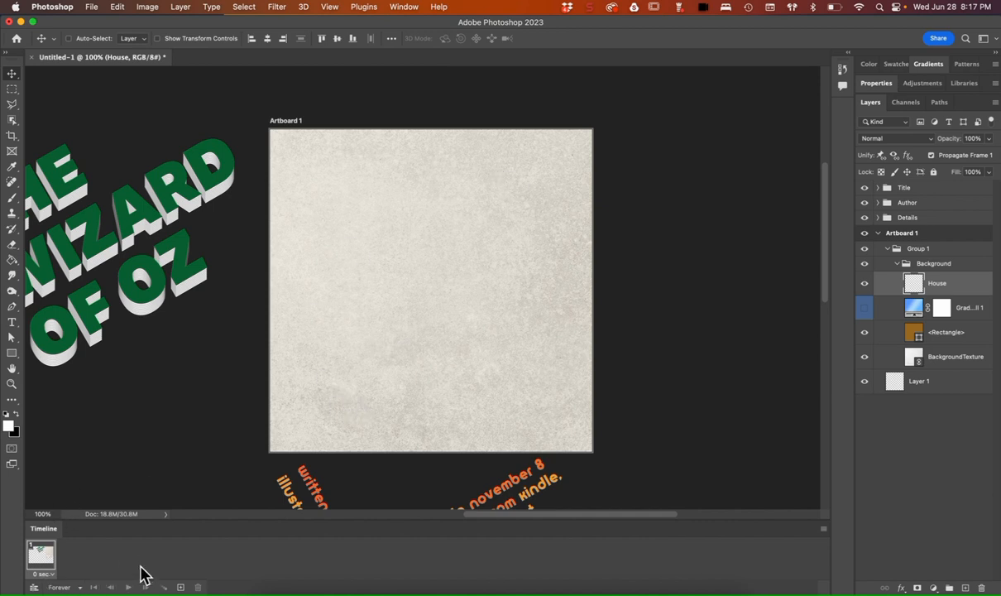
- Add animation frames 2 to 5, moving the house diagonally down and left from the artboard's upper-right corner in each frame
left_click(181, 586)
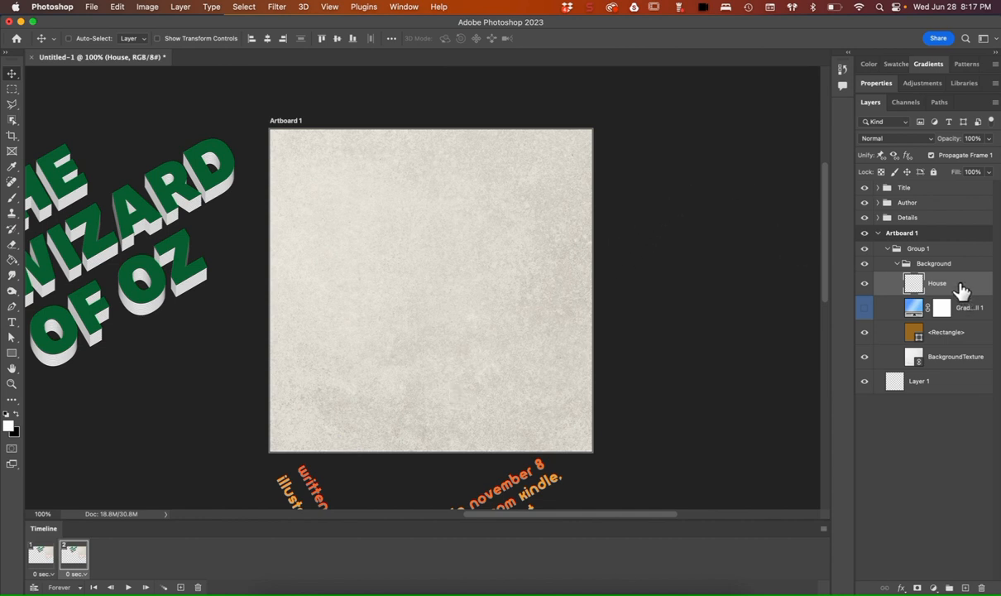
left_click_drag(668, 112, 670, 151)
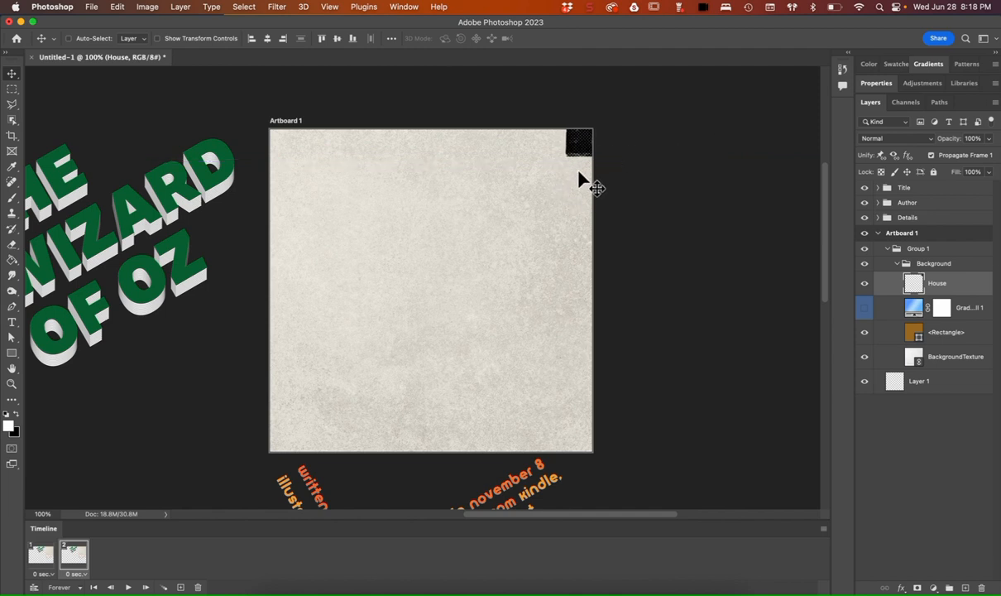
left_click(180, 586)
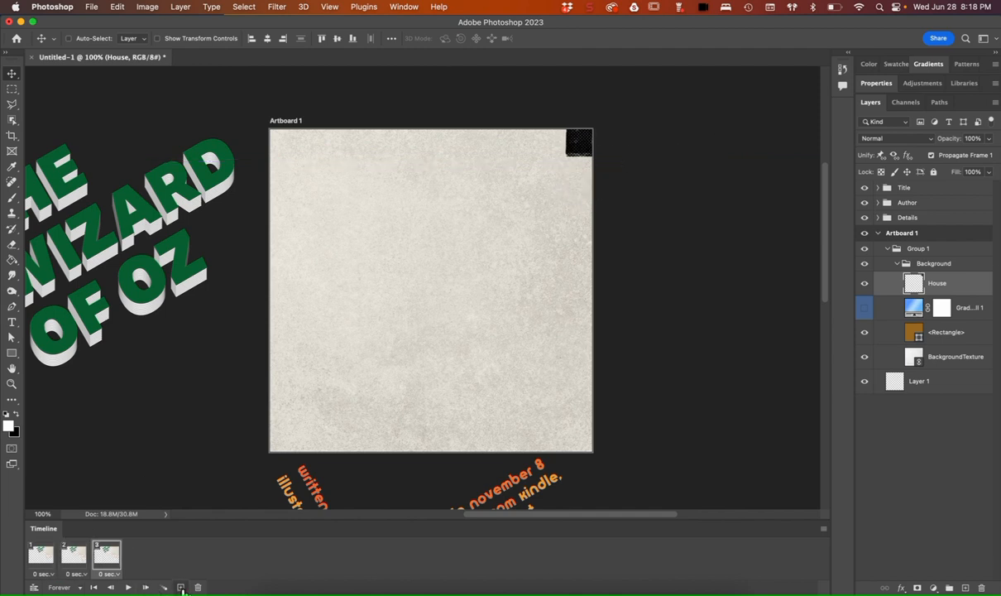
left_click_drag(588, 161, 545, 177)
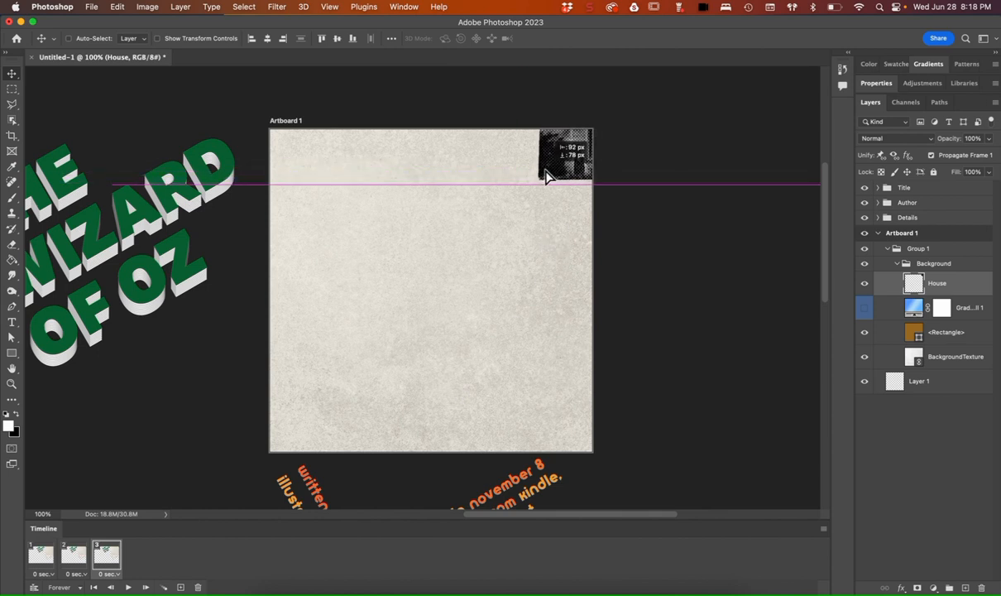
left_click(180, 587)
left_click_drag(537, 178, 508, 211)
left_click(180, 587)
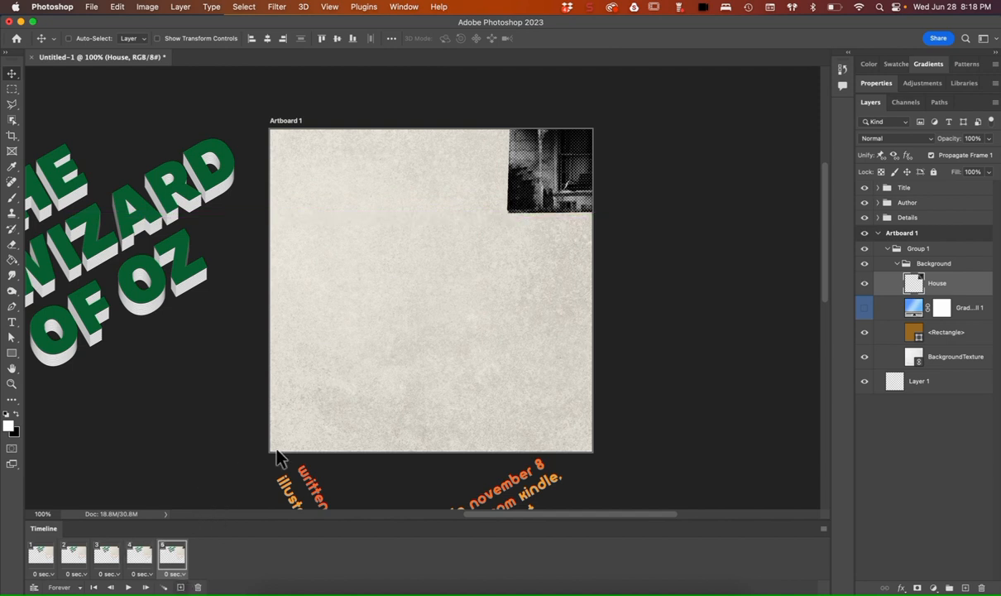
left_click_drag(517, 217, 482, 250)
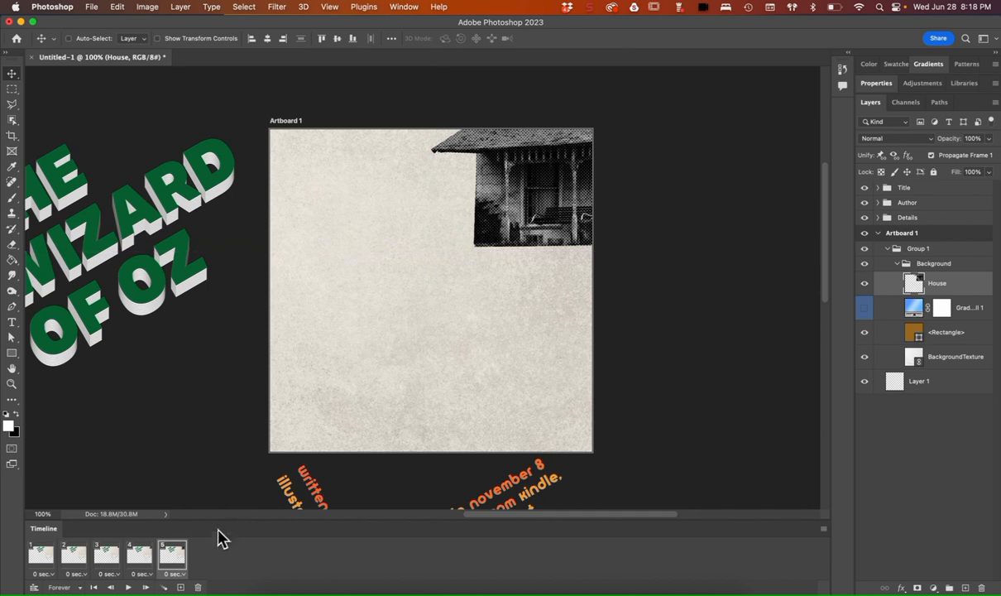
- Add frames 6 to 10, continuing the house's diagonal move until its left gable and porch lie inside the artboard
left_click(181, 587)
left_click_drag(553, 170, 522, 242)
left_click(181, 586)
left_click(180, 586)
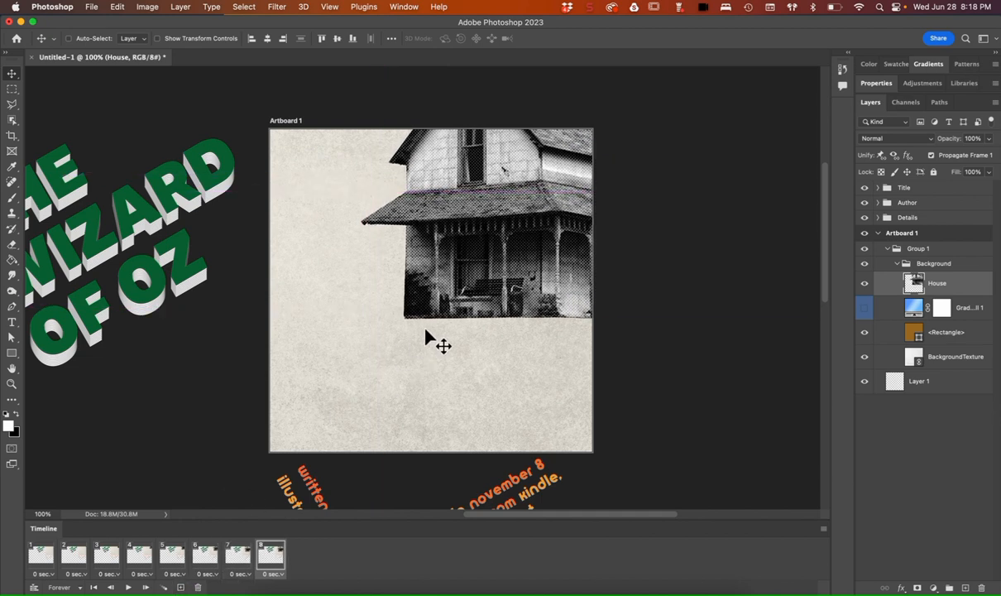
left_click_drag(553, 172, 519, 205)
left_click(181, 587)
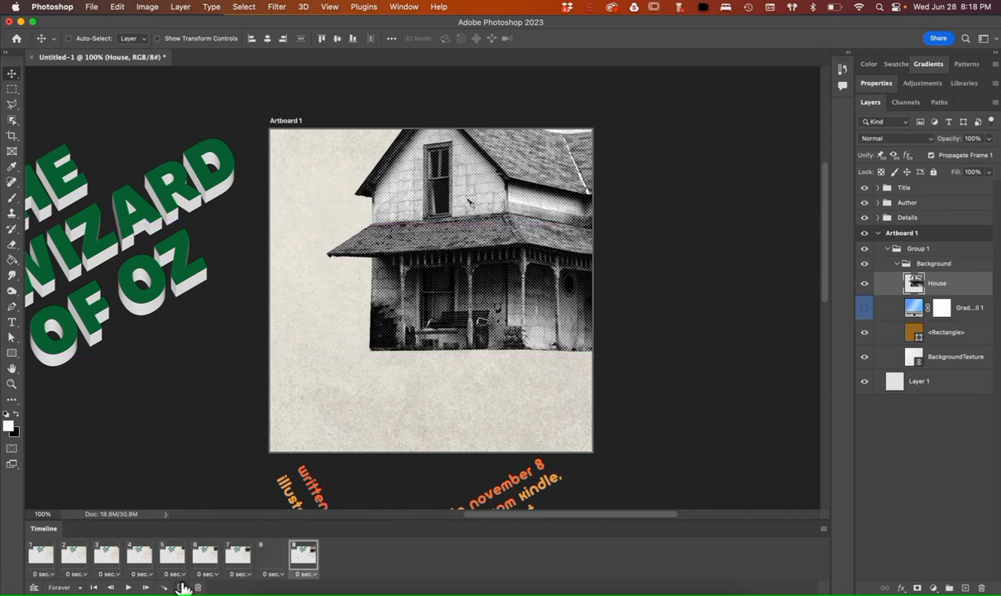
left_click_drag(482, 253, 451, 293)
left_click(181, 586)
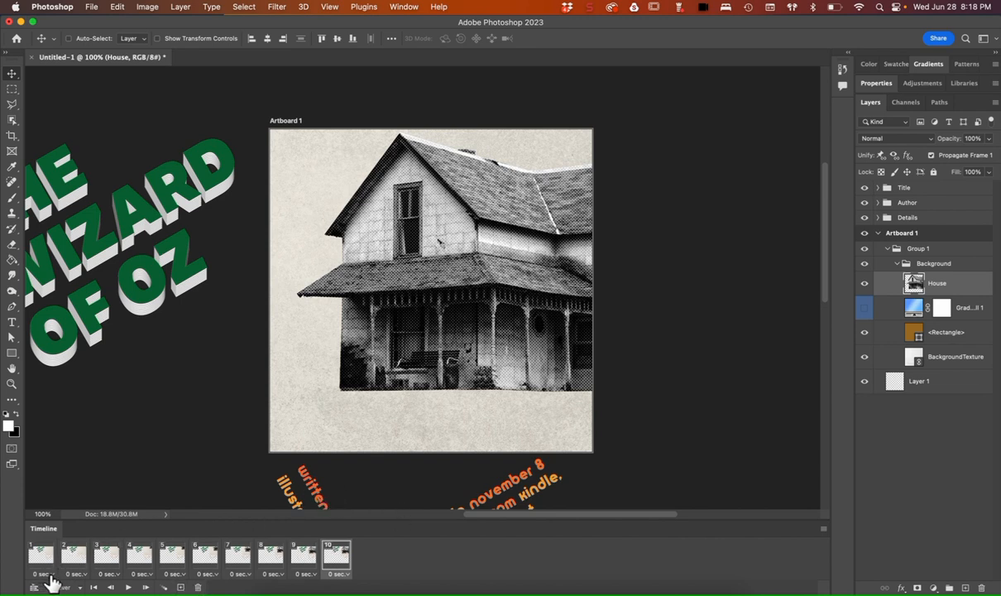
- Set animation frames 1 to 5 to No delay
left_click(49, 577)
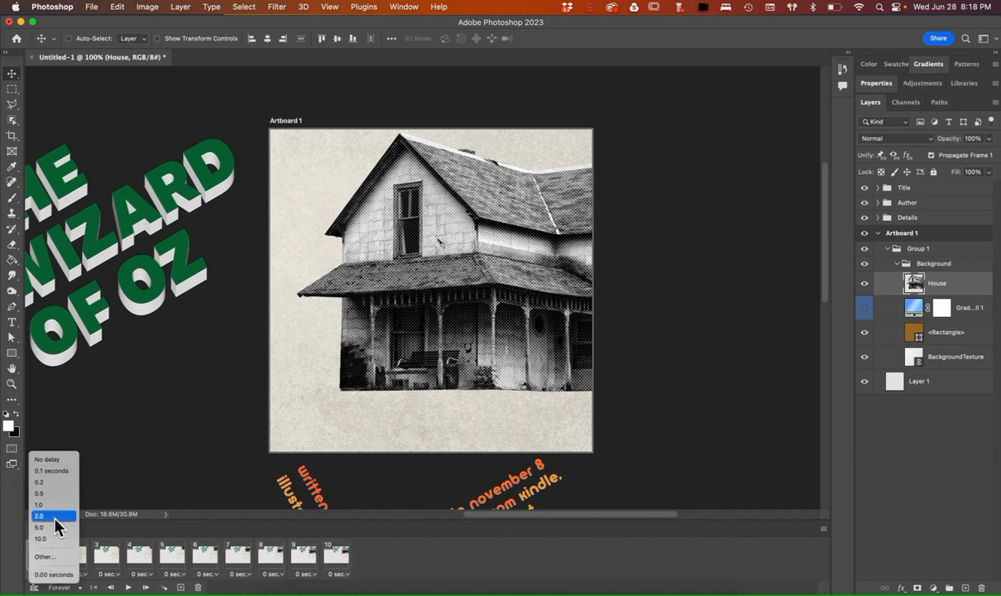
left_click(67, 460)
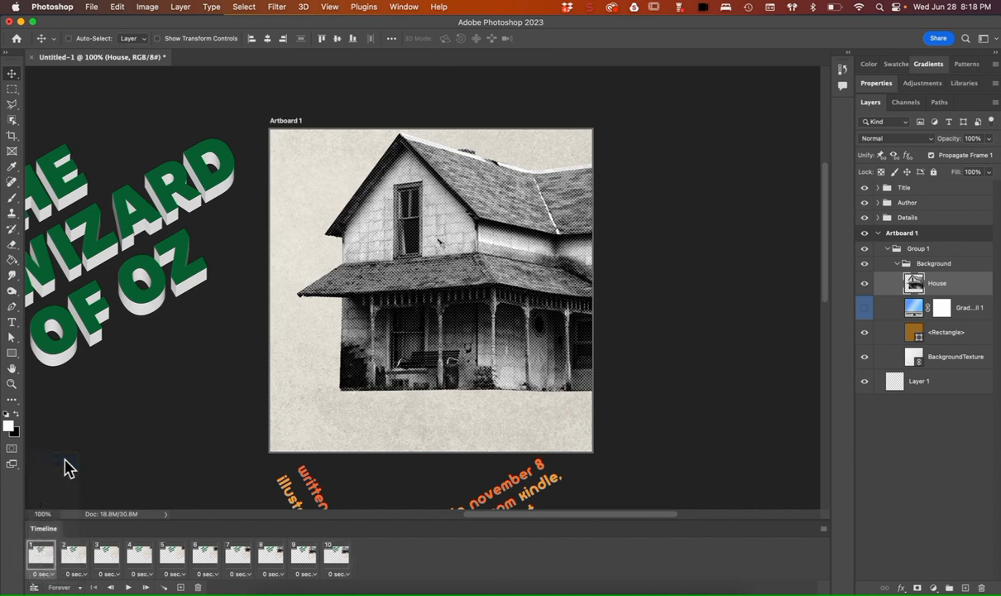
left_click(75, 573)
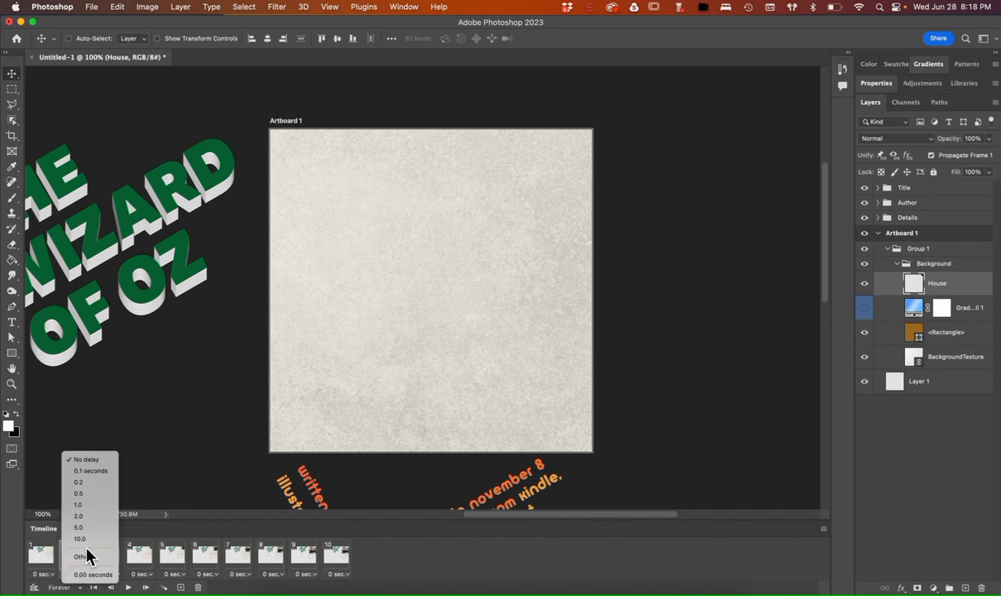
left_click(366, 572)
left_click(118, 574)
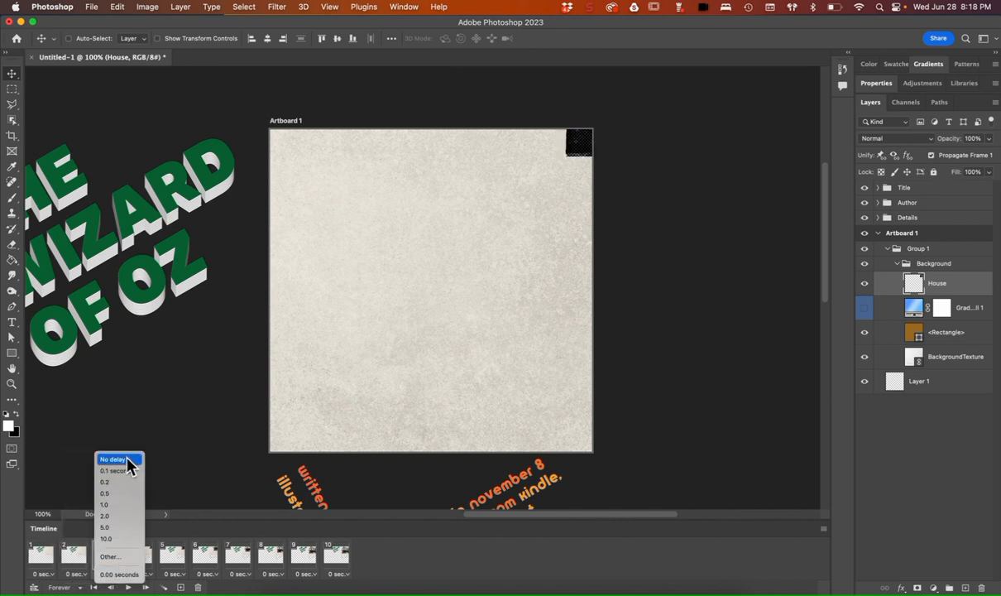
left_click(129, 462)
left_click(144, 574)
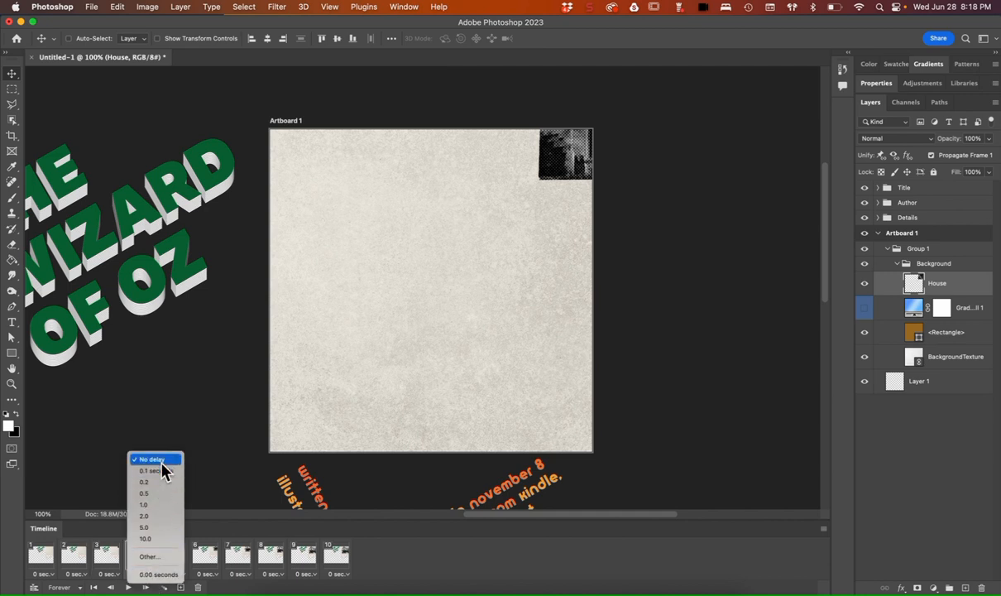
left_click(404, 561)
left_click(175, 573)
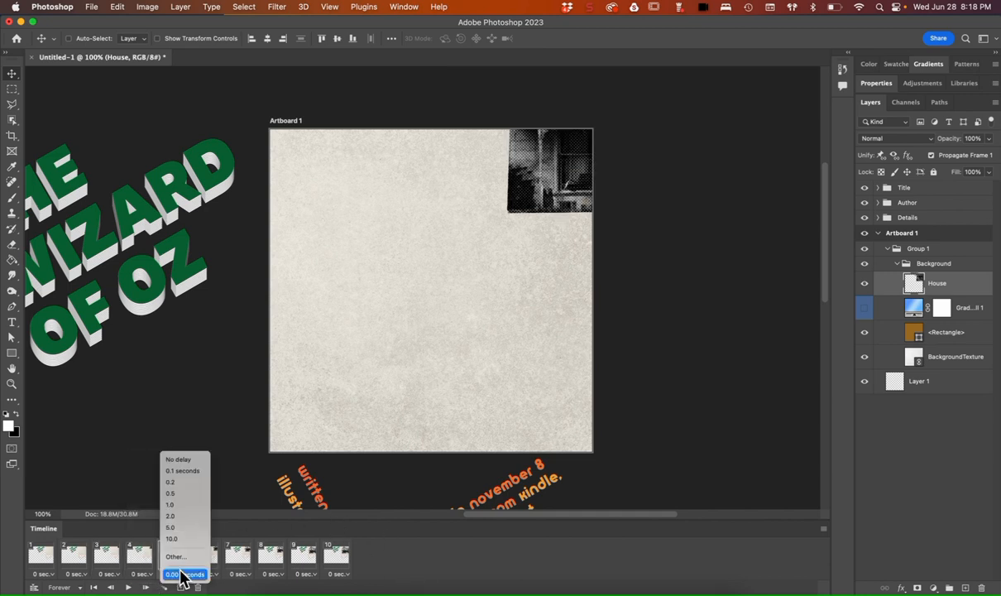
left_click(186, 459)
- Set animation frames 6 to 10 to No delay
left_click(205, 553)
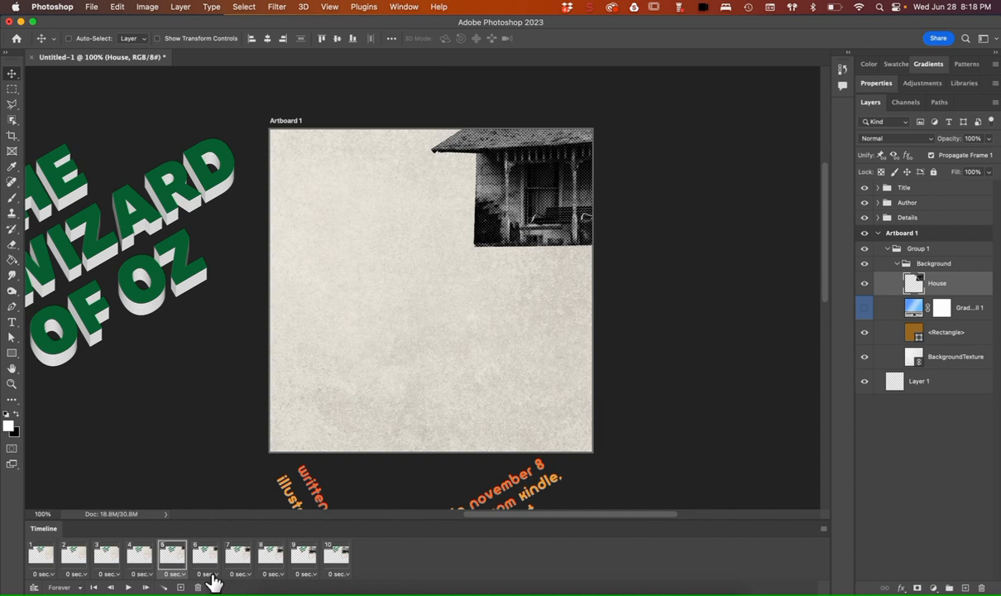
left_click(207, 574)
left_click(405, 584)
left_click(239, 574)
left_click(250, 470)
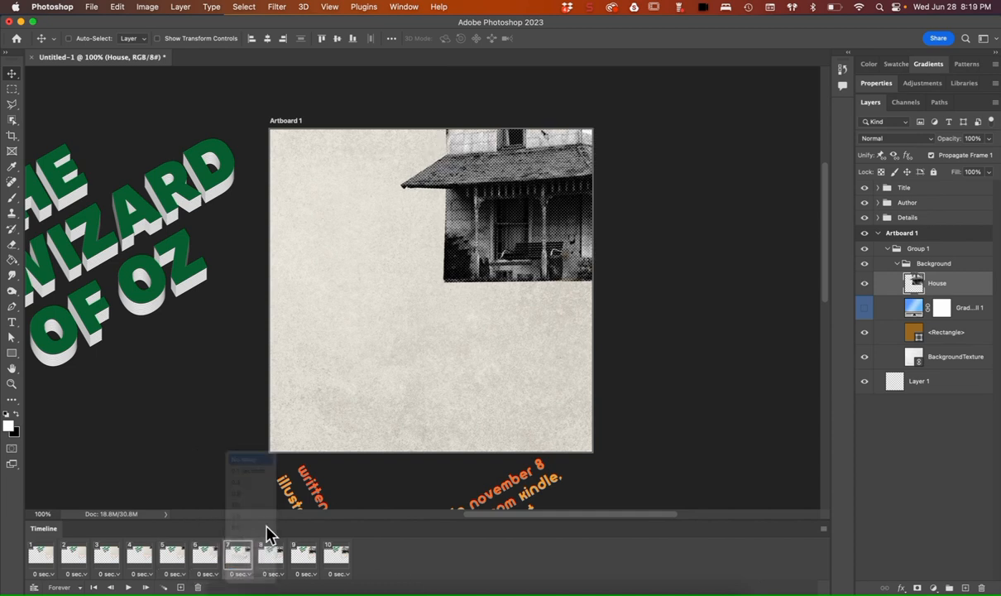
left_click(269, 552)
left_click(276, 574)
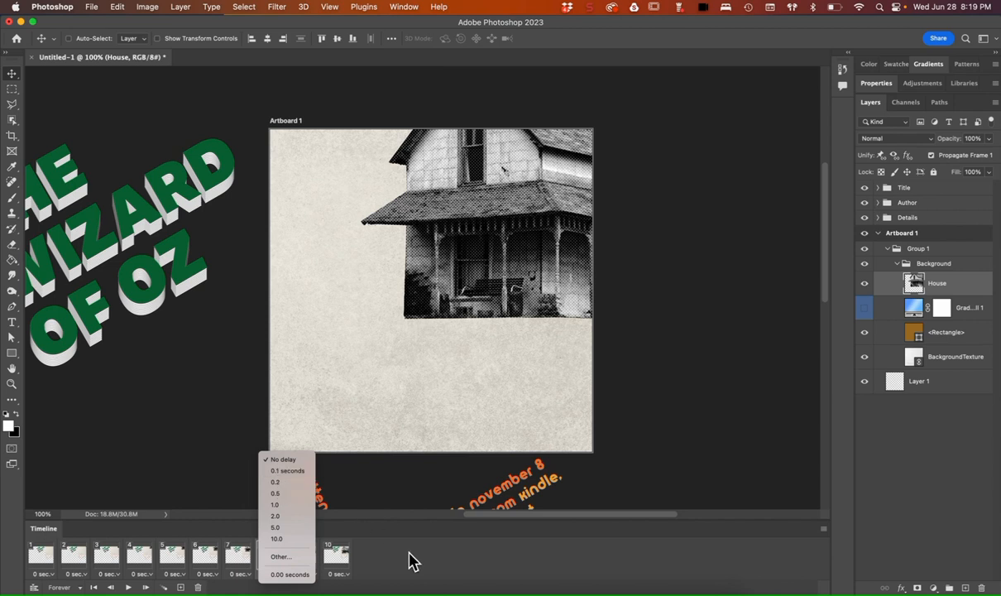
left_click(413, 561)
left_click(306, 553)
left_click(310, 574)
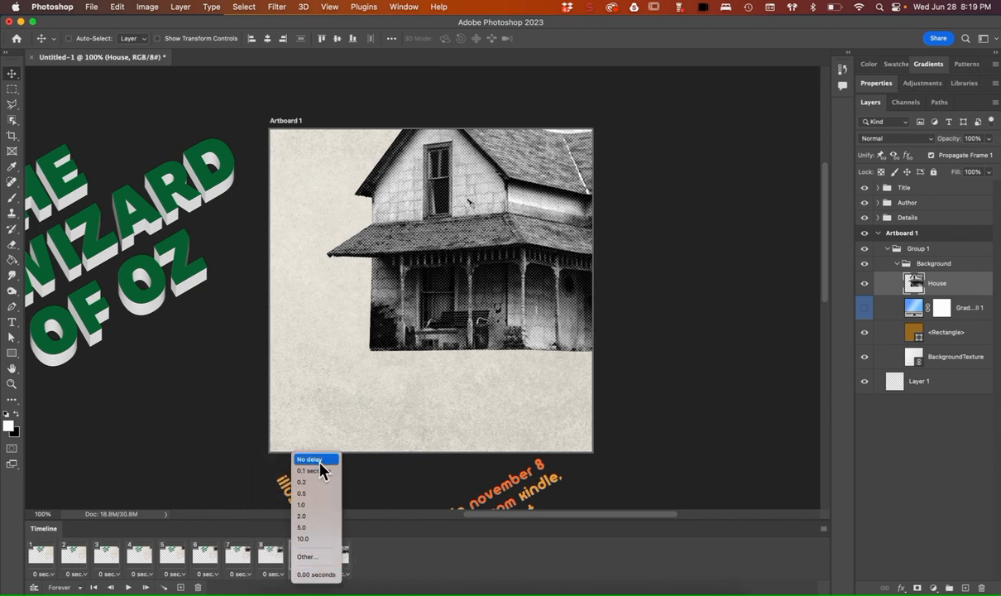
left_click(319, 463)
left_click(335, 552)
left_click(341, 574)
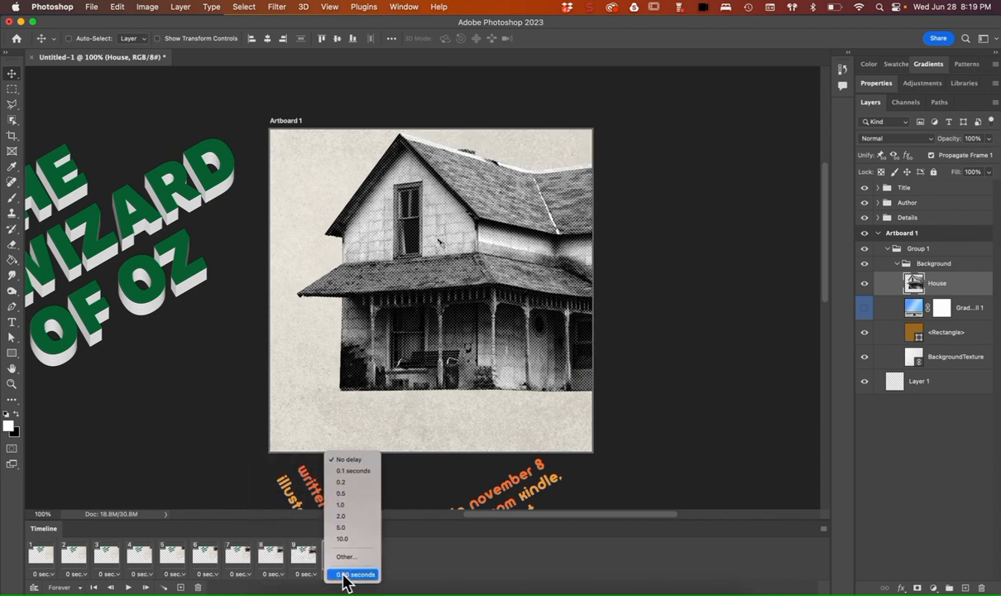
left_click(411, 558)
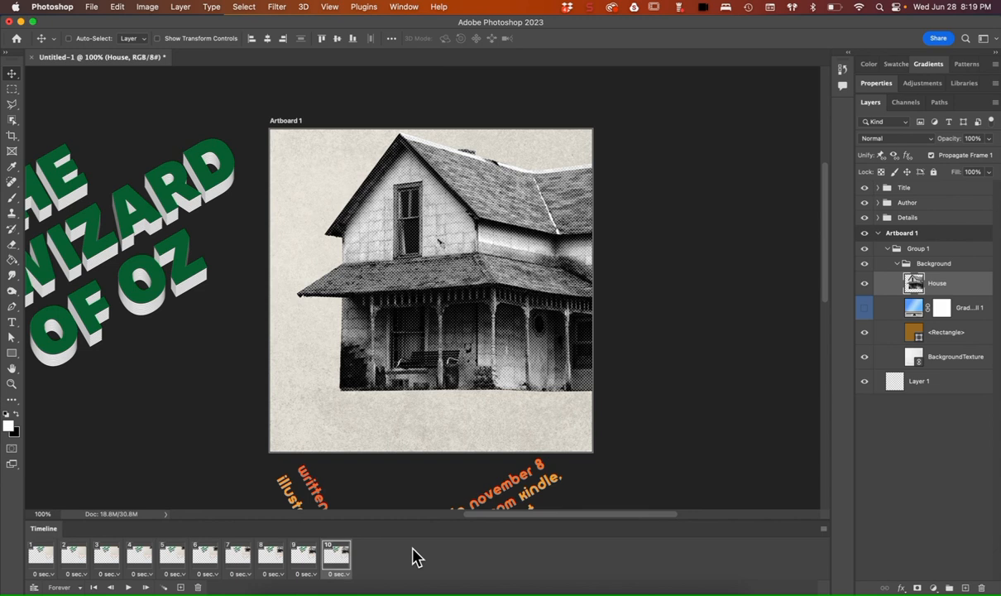
- Add frames 11 to 13, continuing the house's move down and left until its porch reaches the artboard's left and lower edges
left_click(180, 586)
left_click_drag(403, 379, 383, 401)
left_click(181, 587)
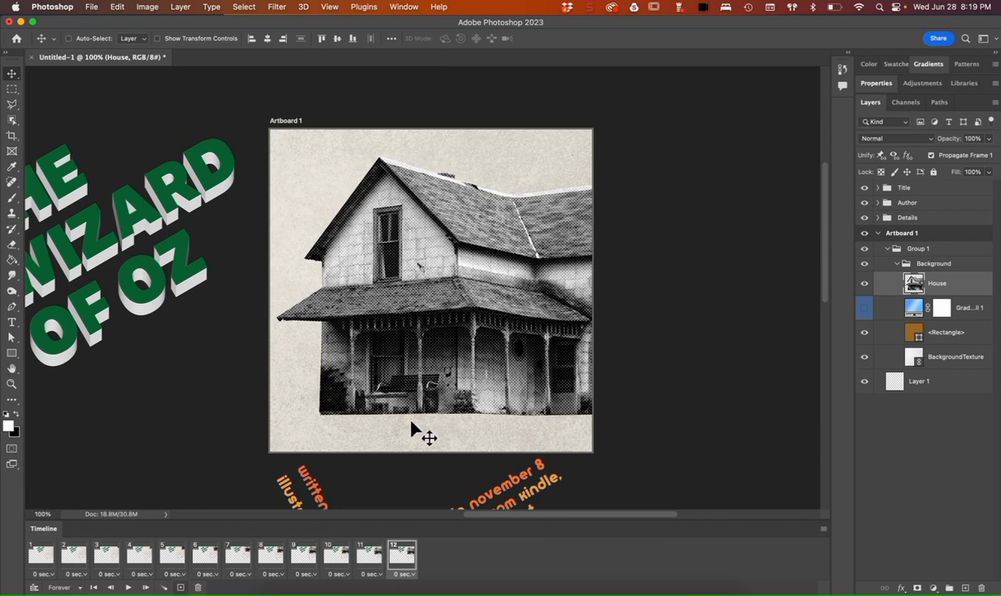
left_click_drag(422, 397, 331, 458)
left_click(180, 587)
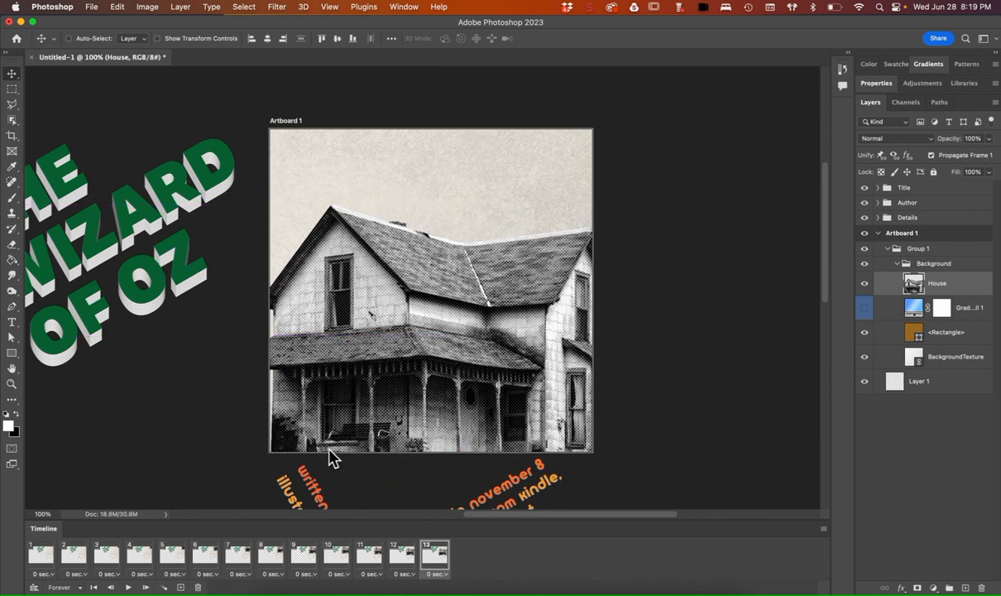
- Add frames 14 and 15, shifting the house slightly up and left in frame 14 and slightly back down in frame 15
left_click(181, 586)
left_click_drag(399, 443, 395, 423)
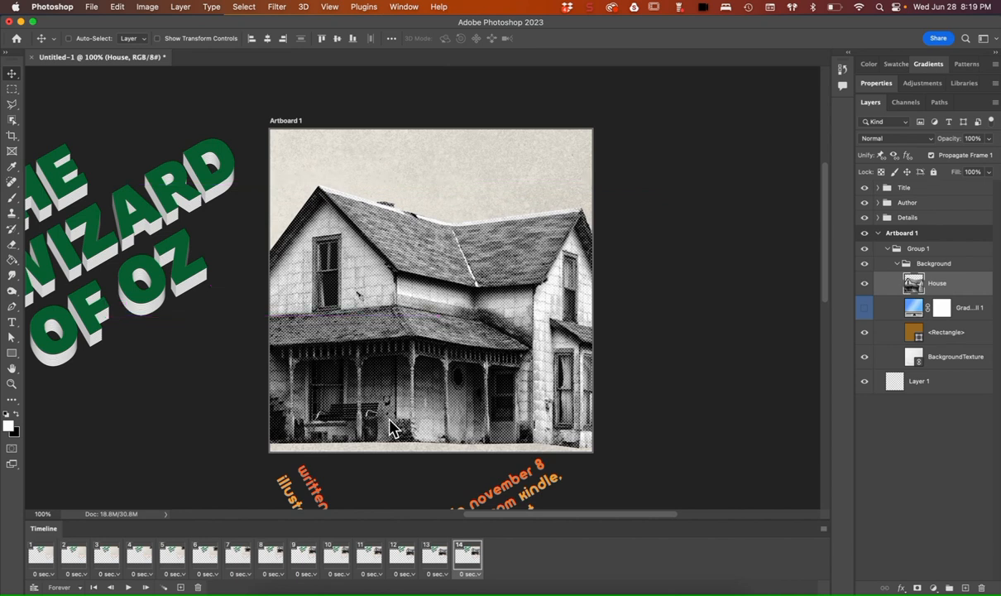
left_click(182, 587)
mouse_move(315, 442)
left_mouse_down()
mouse_move(290, 440)
mouse_move(299, 444)
left_mouse_up()
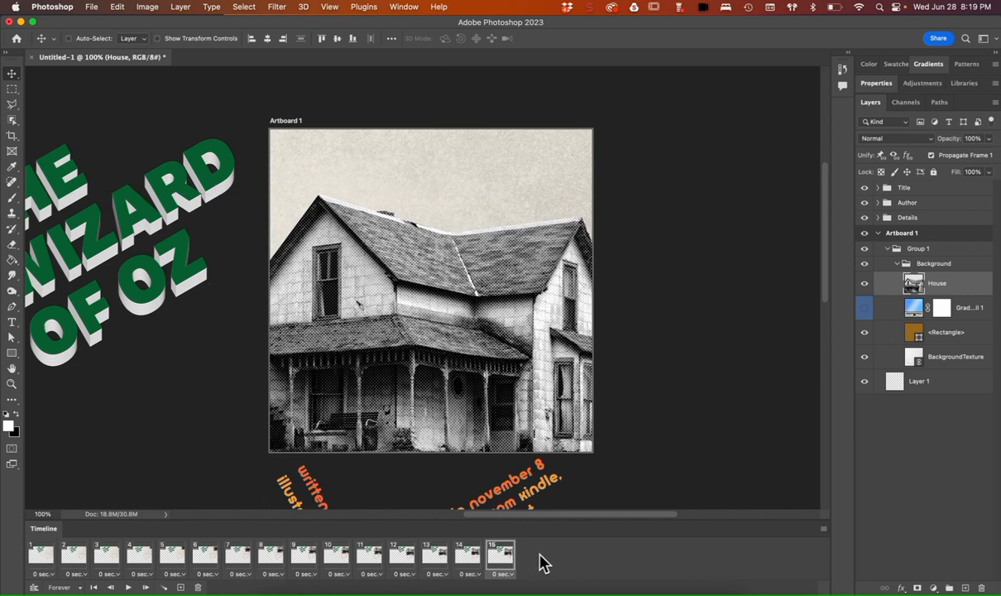
- Add frame 16 and set frame 15's delay to 0.5 seconds
left_click(181, 587)
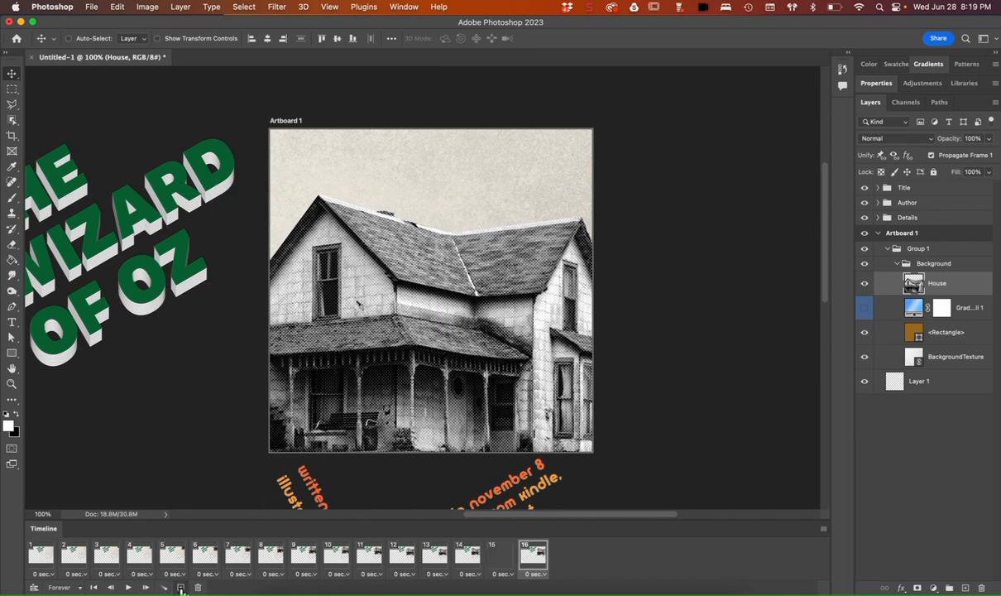
left_click(503, 574)
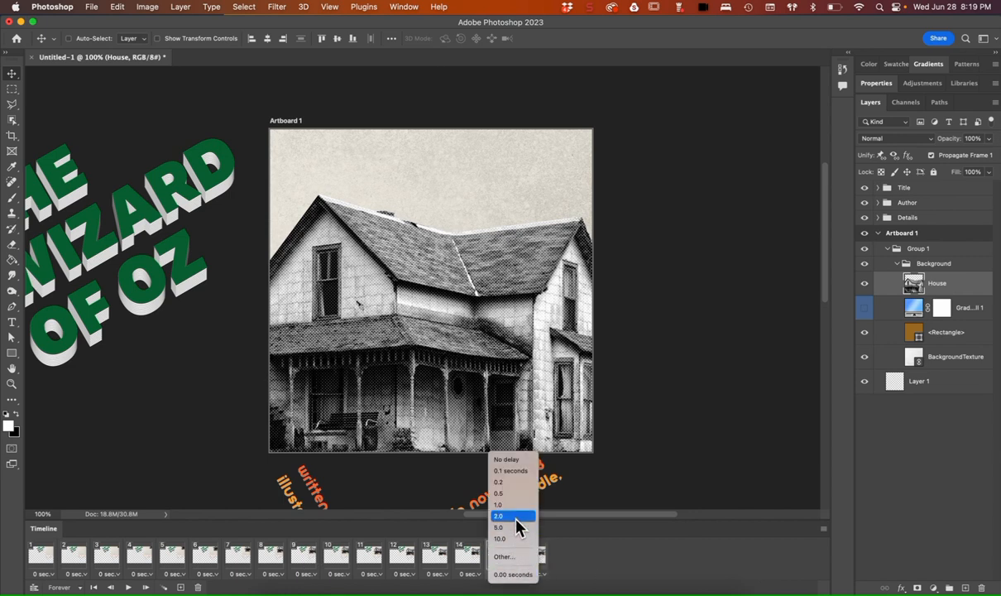
left_click(518, 494)
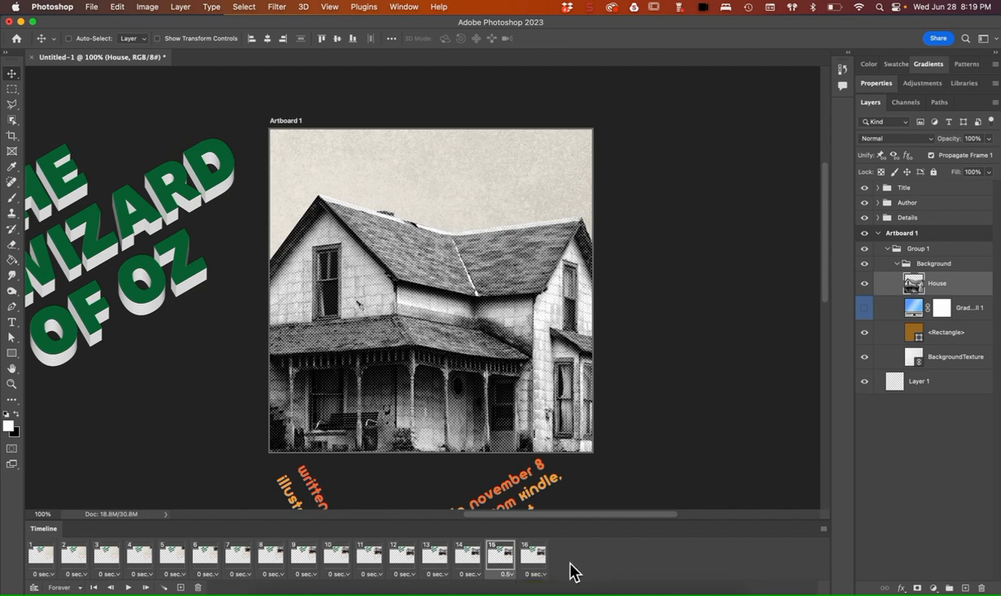
- Show the blue gradient fill layer in frame 16 and set its opacity to 25%
left_click(535, 563)
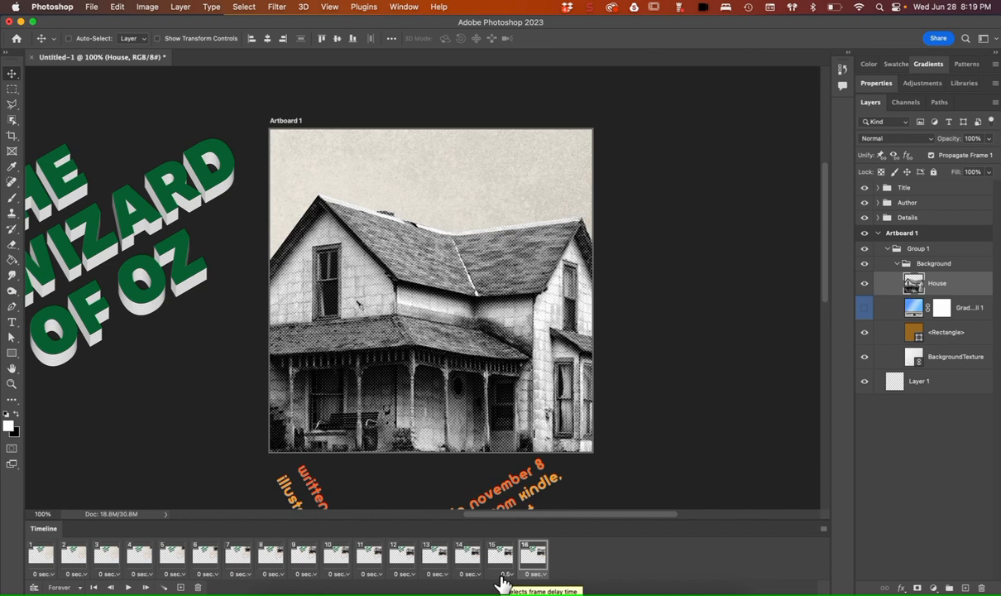
left_click(864, 311)
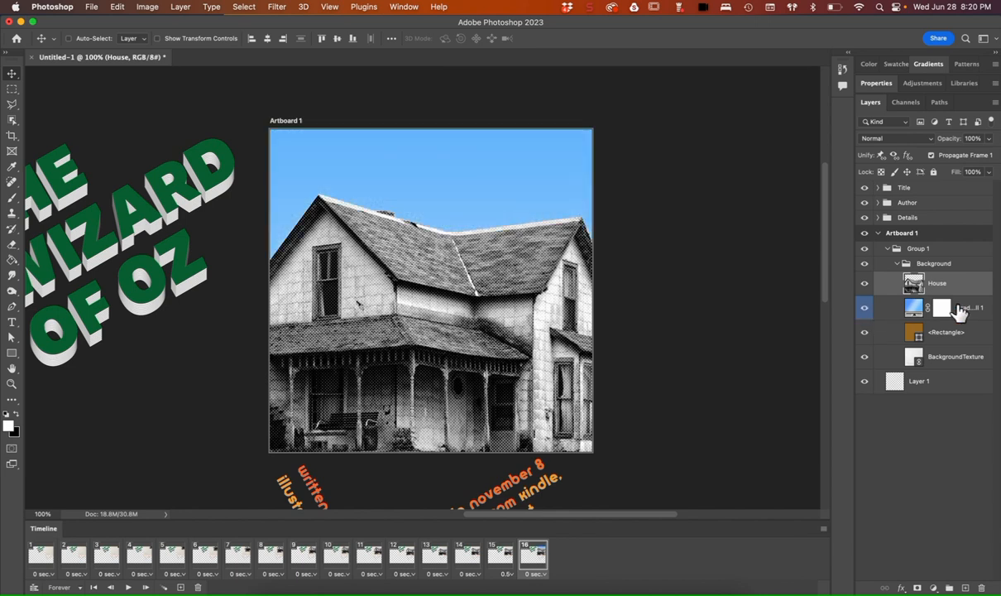
left_click(965, 311)
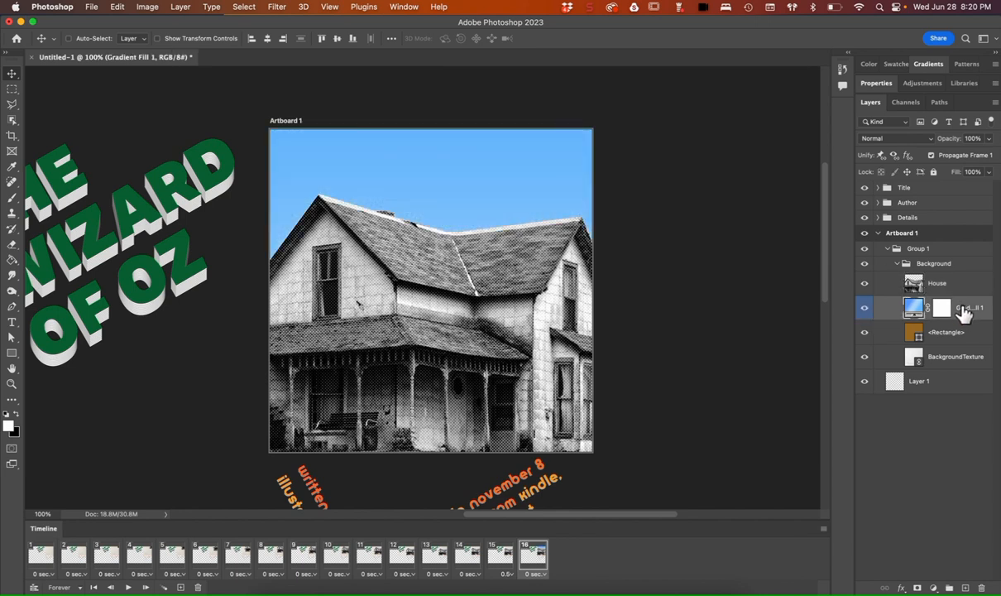
left_click(988, 139)
left_click_drag(947, 159, 950, 160)
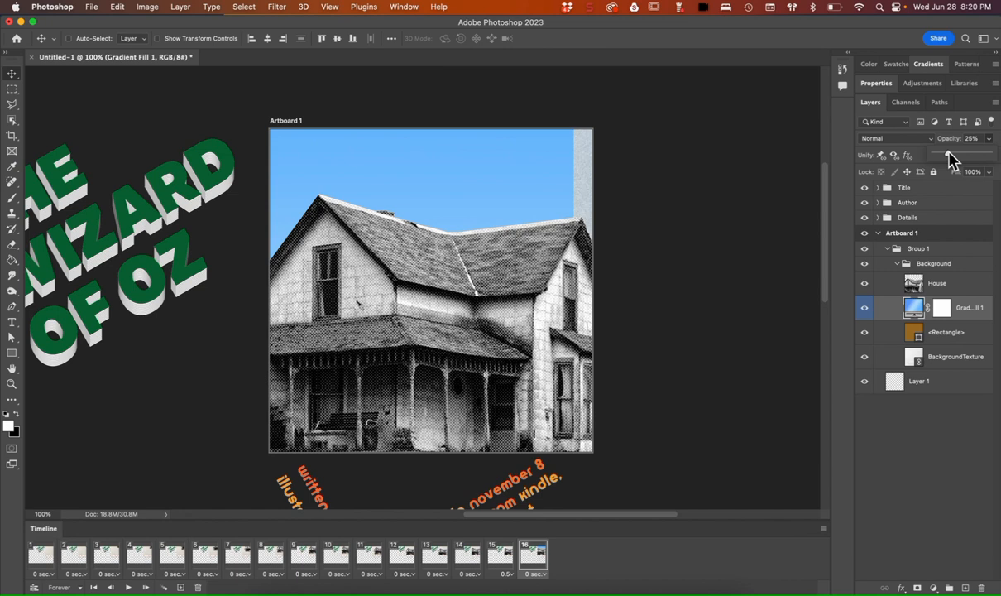
- Add frame 17 with the gradient fill layer's opacity set to 51%
left_click(180, 586)
left_click(989, 139)
left_click(962, 155)
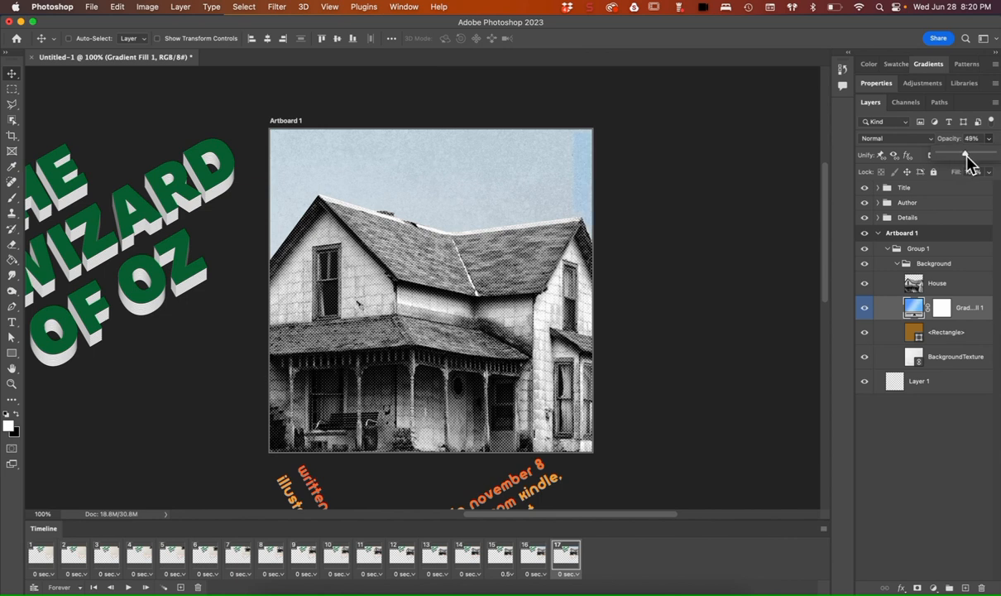
left_click(619, 339)
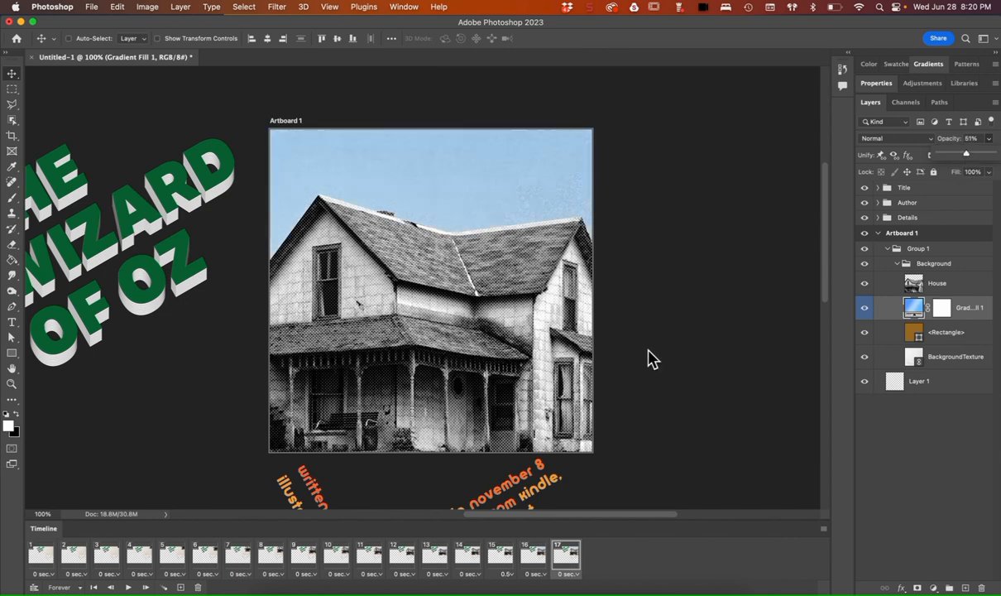
- Add frames 18 and 19, setting the gradient fill layer's opacity to 75% and 100% respectively
left_click(181, 587)
left_click(989, 139)
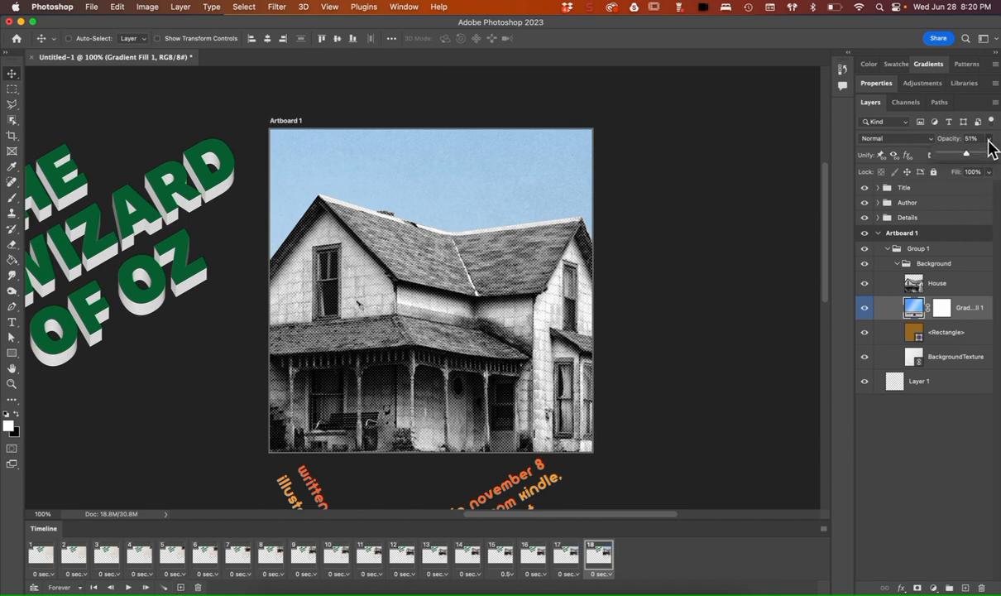
left_click_drag(972, 155, 980, 156)
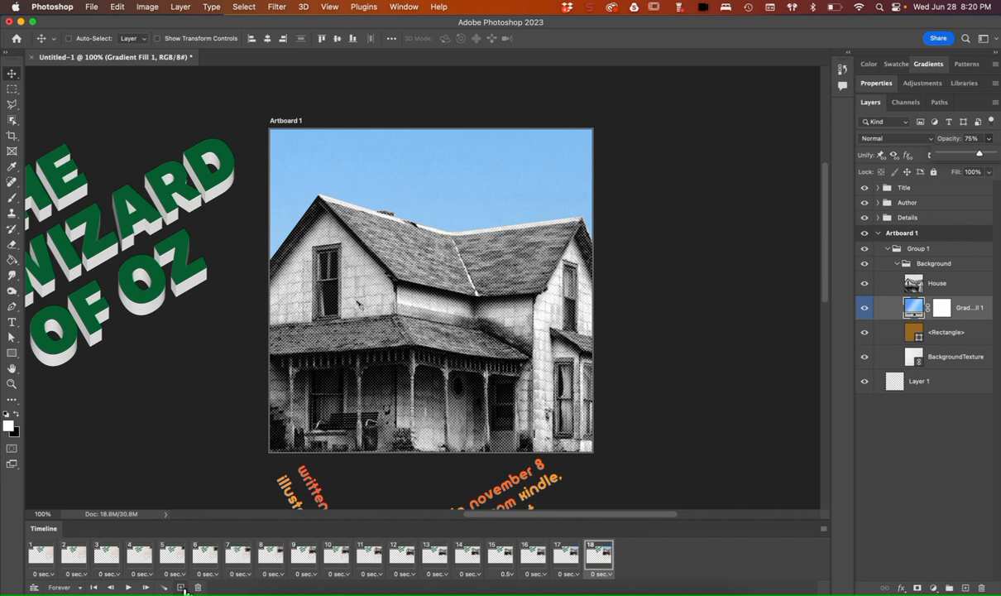
left_click(181, 587)
left_click(990, 139)
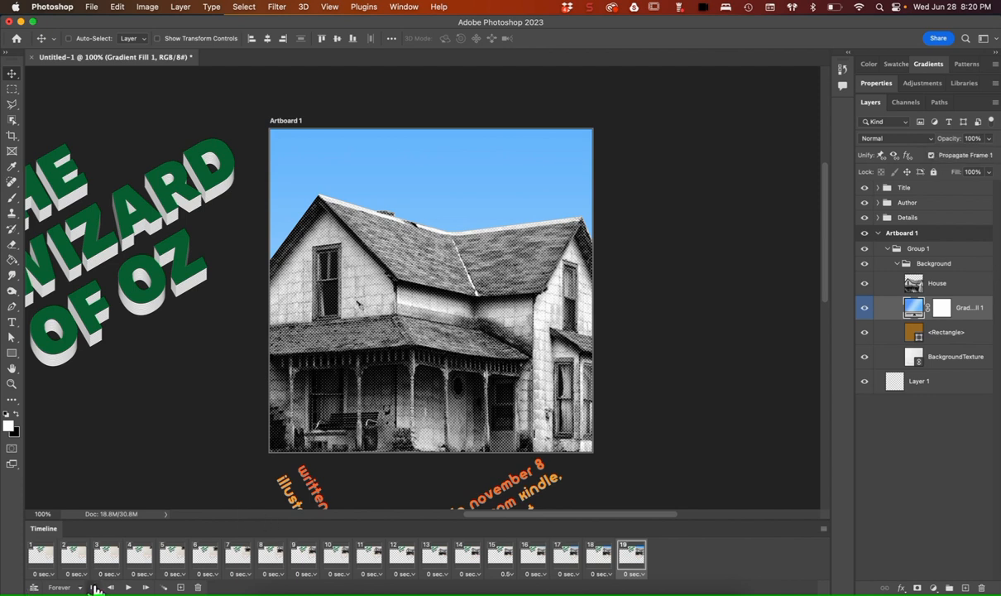
- Play the animation from the first frame and compare the house's position across frames 8 to 11
left_click(95, 588)
left_click(129, 588)
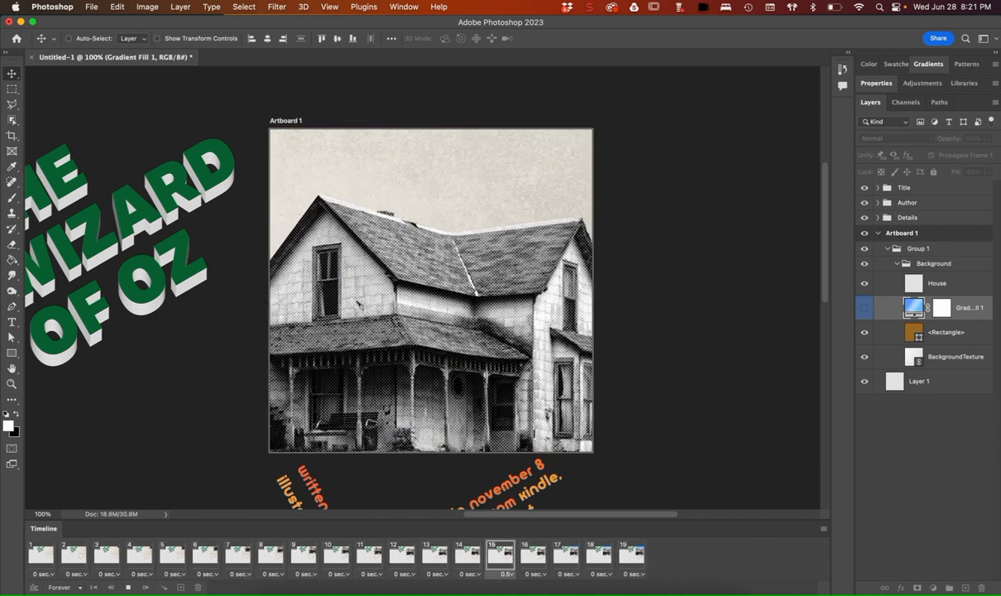
left_click(274, 556)
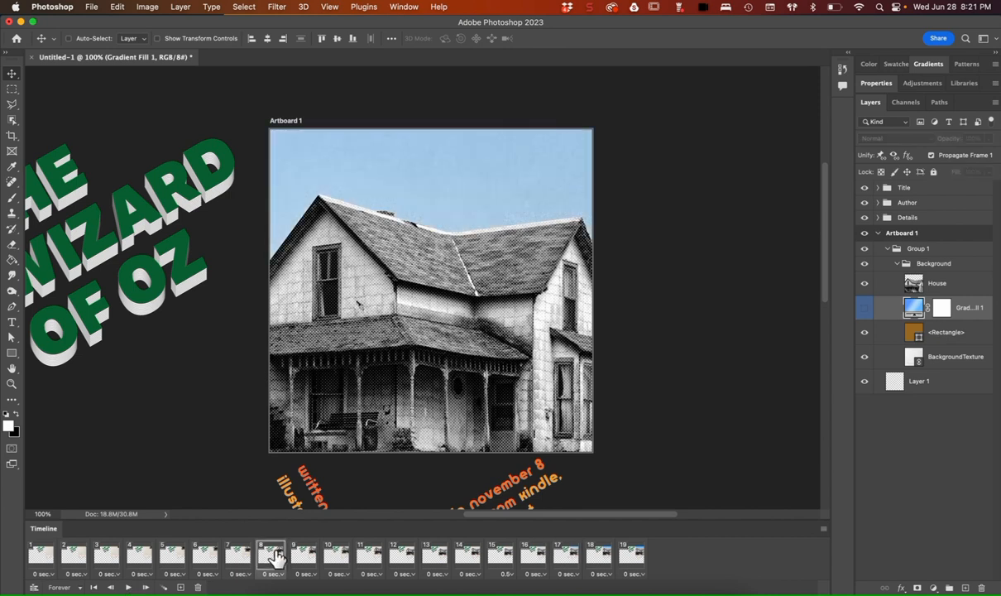
left_click(303, 556)
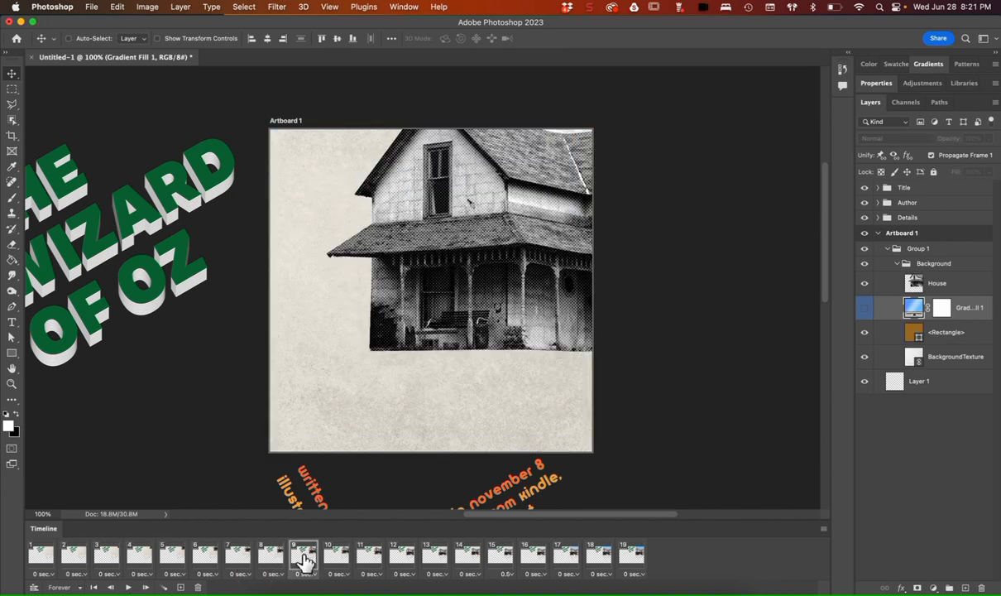
left_click(335, 559)
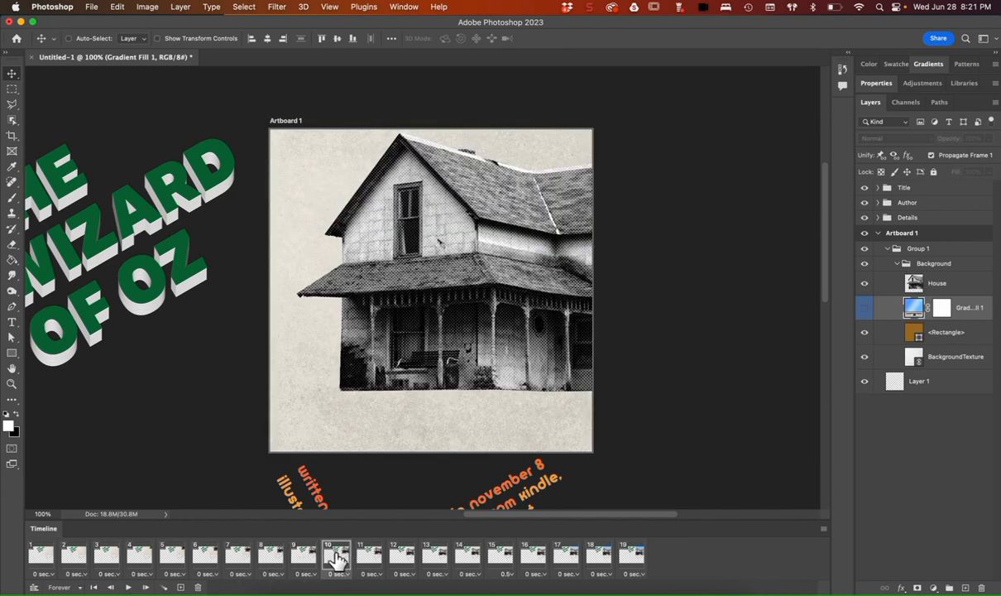
left_click(364, 557)
left_click(335, 561)
left_click(299, 560)
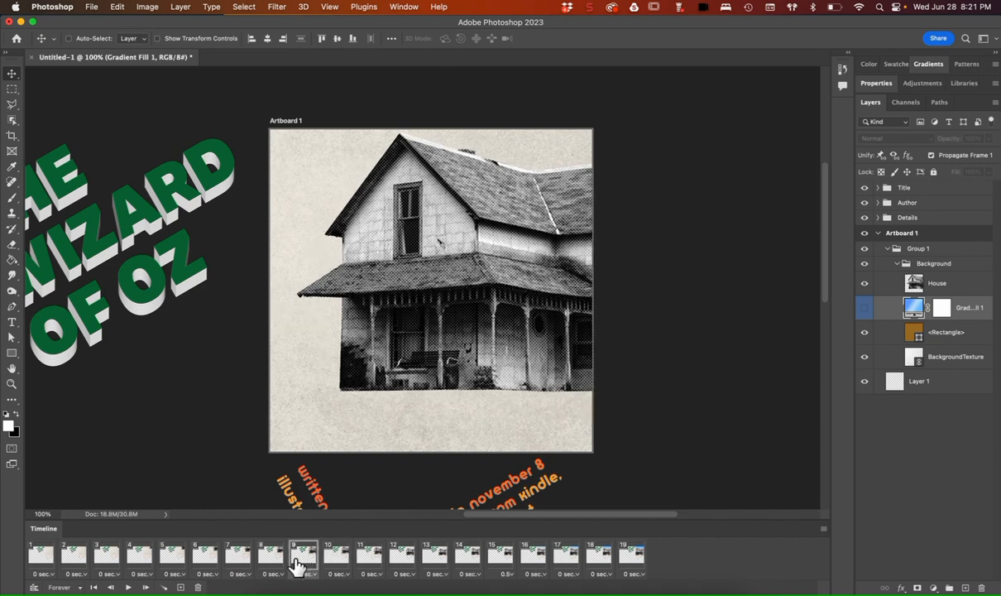
left_click(274, 562)
left_click(302, 563)
left_click(335, 561)
- Delete frame 9 from the animation
left_click(311, 564)
left_click(197, 587)
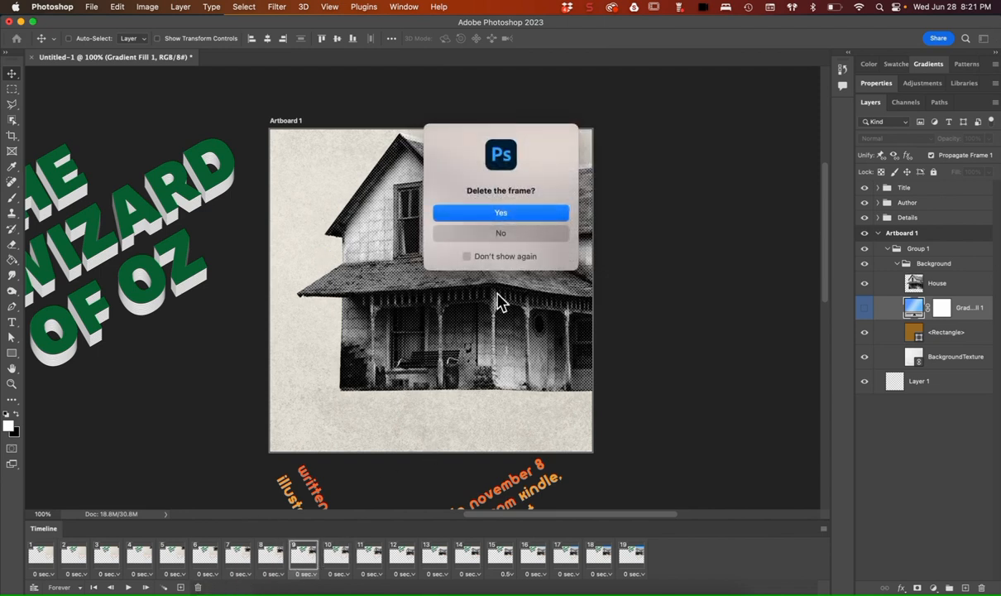
left_click(499, 215)
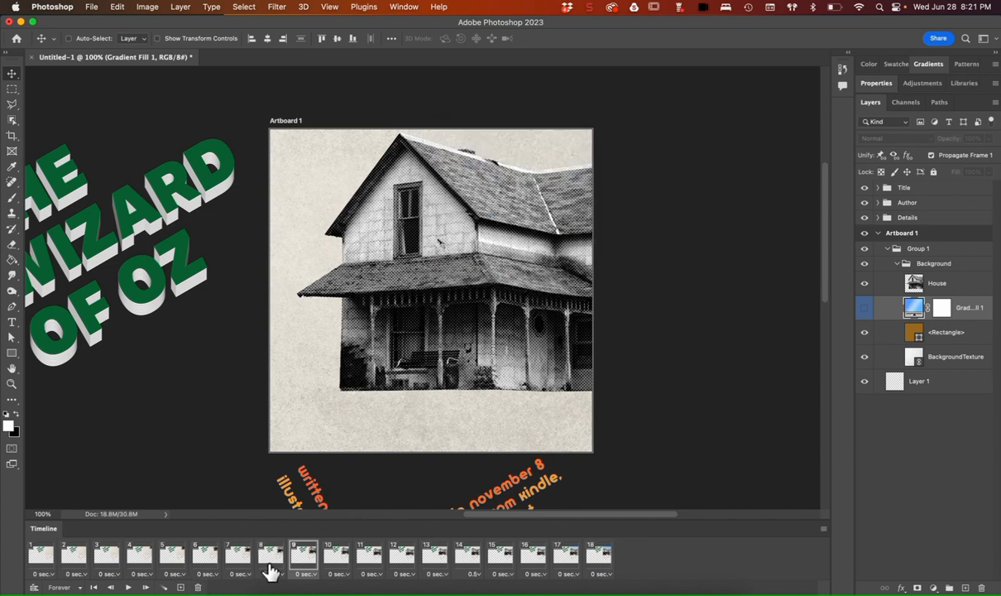
- Tween frames 8 and 9, adding 5 in-between frames for all layers with position, opacity and effects included
left_click(269, 568)
left_click(298, 565)
left_click(336, 563)
left_click(302, 563)
left_click(276, 563)
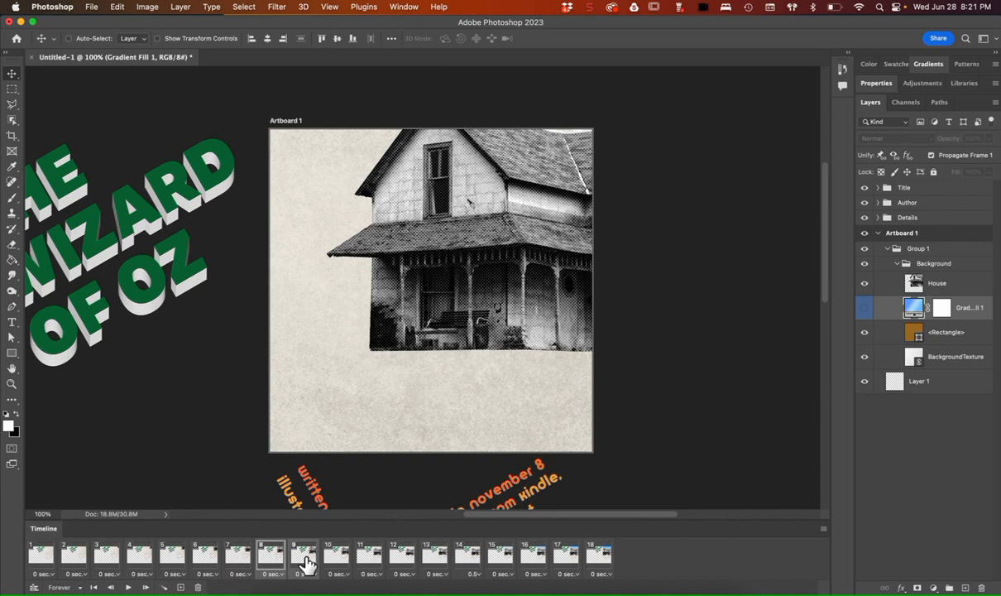
left_click(165, 588)
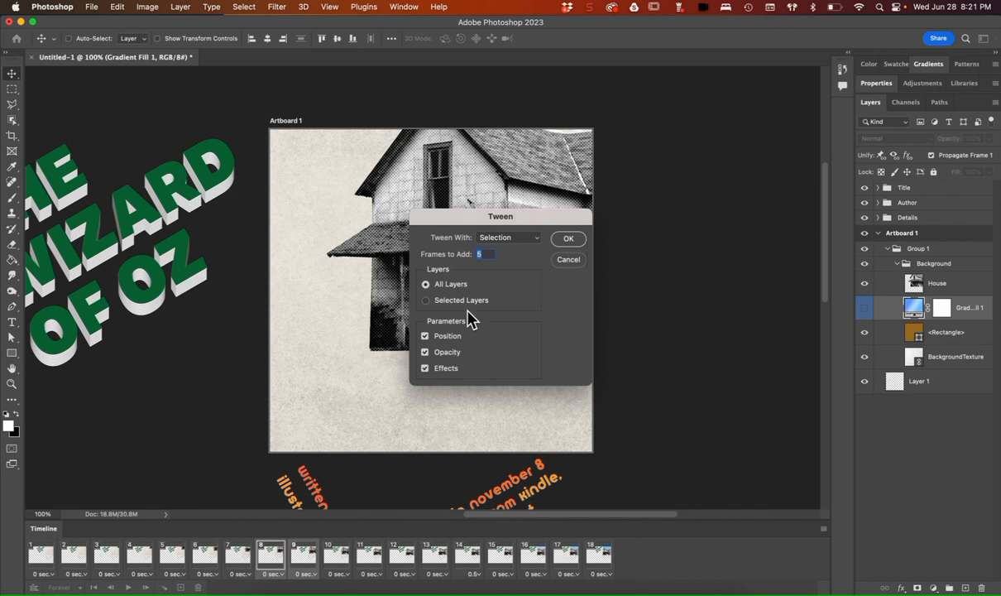
left_click_drag(529, 225, 734, 198)
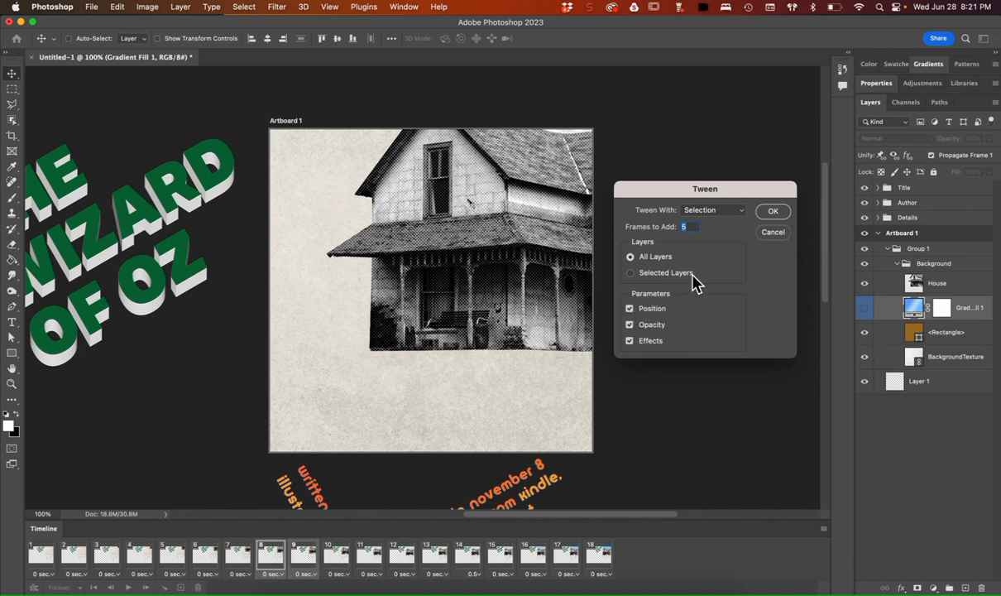
left_click(774, 214)
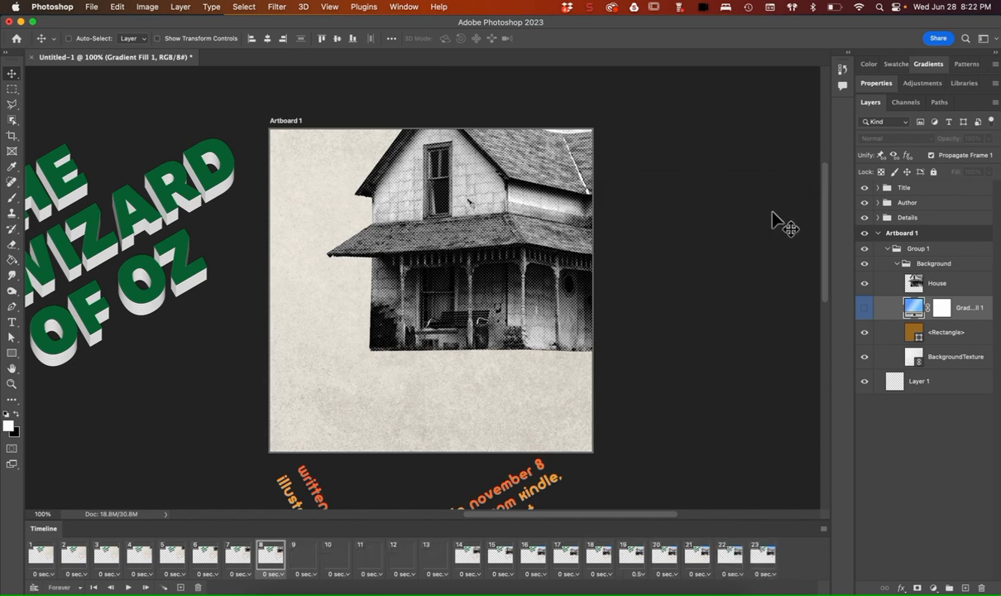
- Step through frames 8 to 16 and examine how evenly the house moves across the tweened frames
left_click(303, 560)
left_click(330, 561)
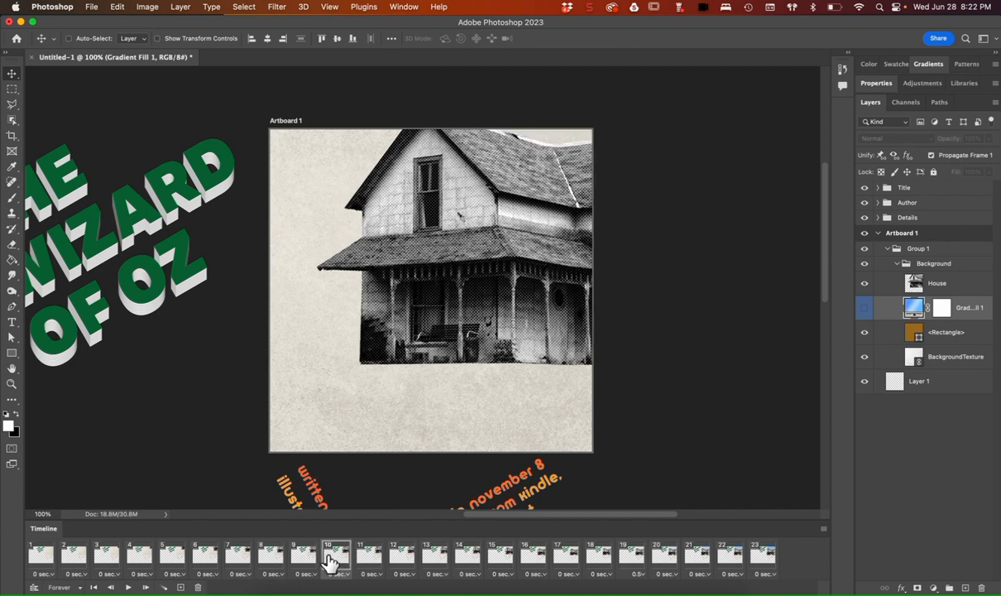
left_click(361, 562)
left_click(400, 563)
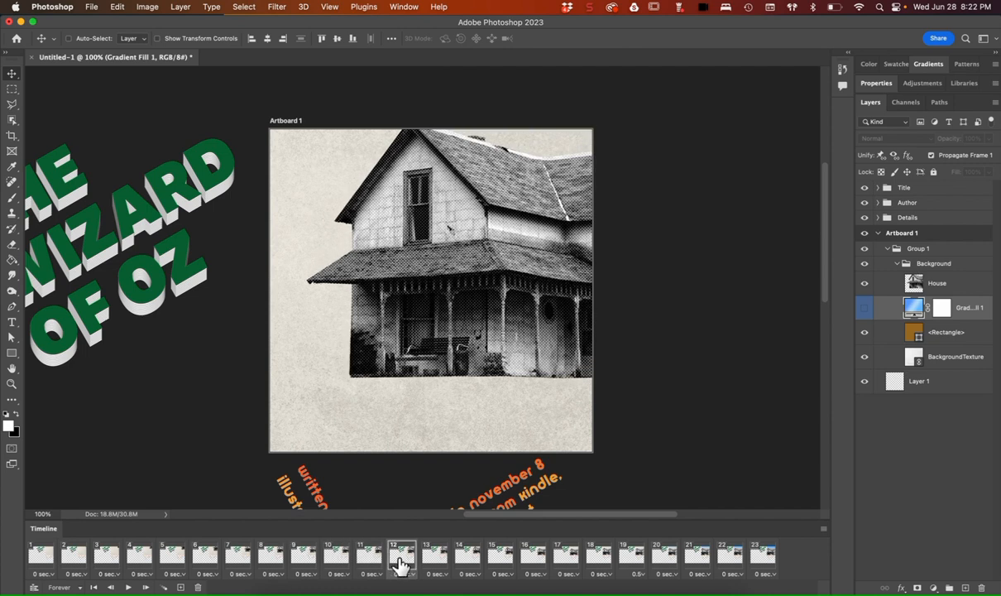
left_click(434, 564)
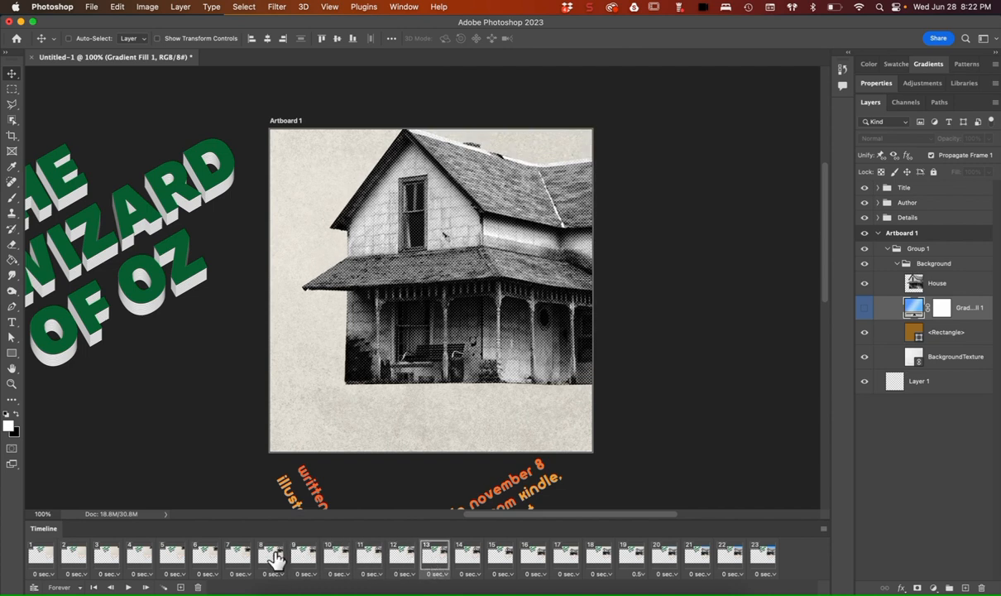
left_click(270, 559)
left_click(303, 561)
left_click(331, 562)
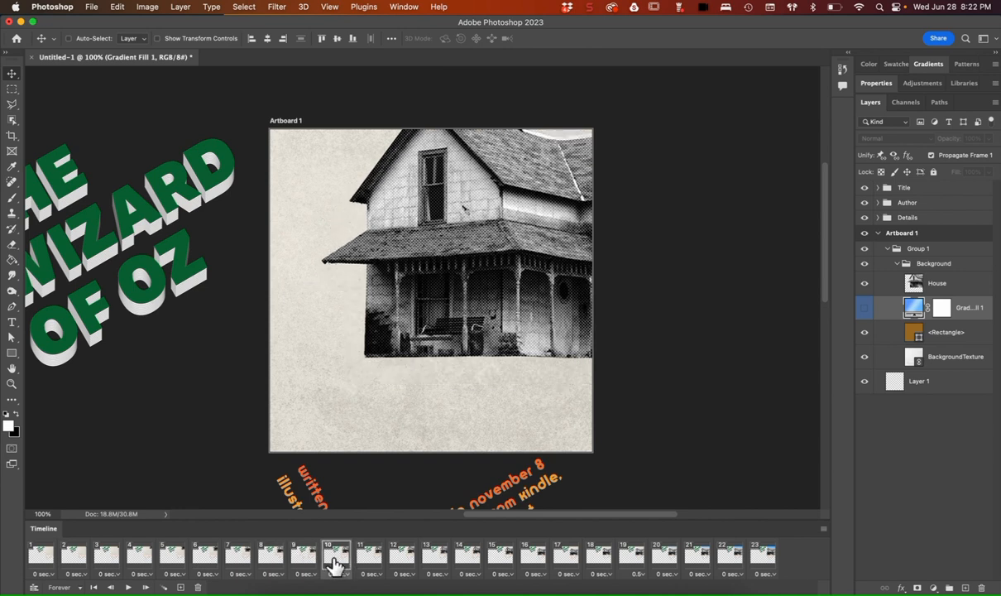
left_click(363, 563)
left_click(402, 563)
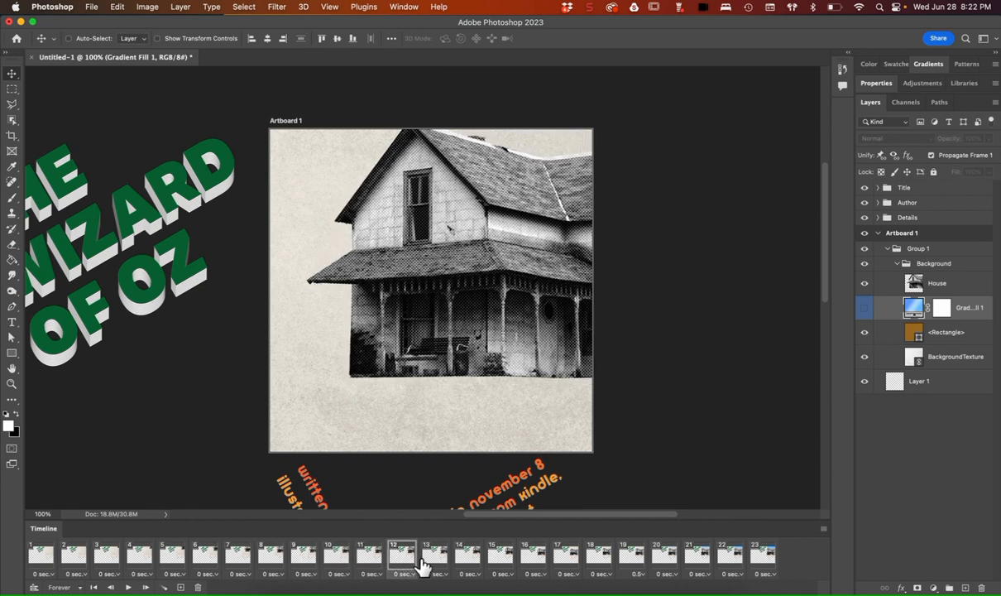
left_click(432, 563)
left_click(468, 563)
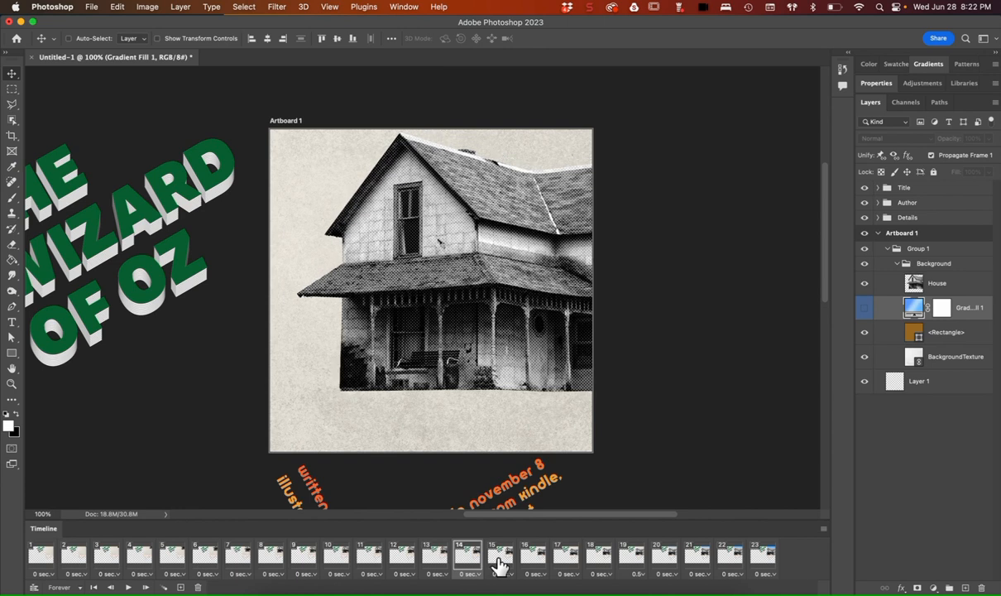
left_click(498, 563)
left_click(526, 565)
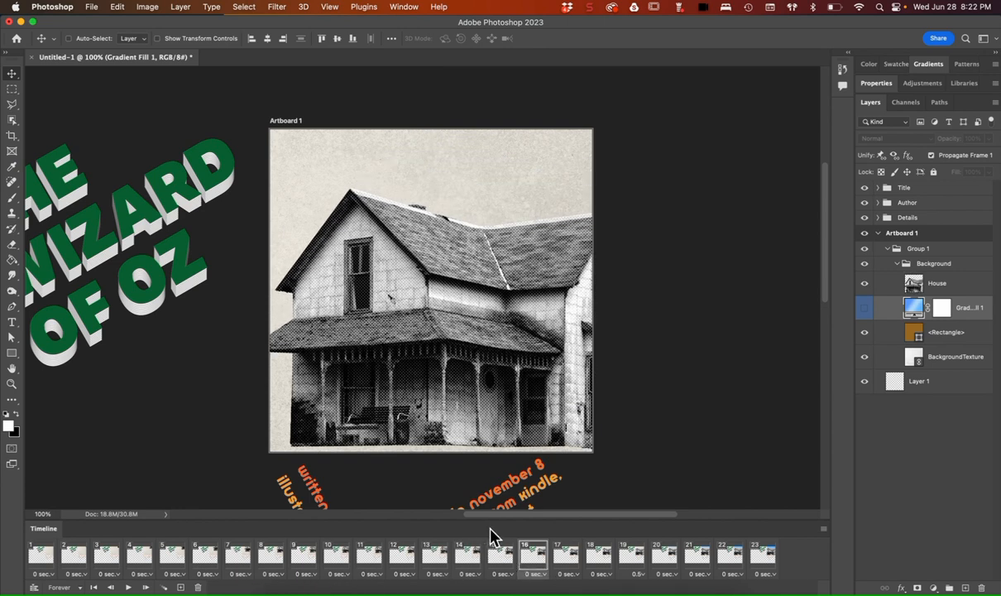
- Select frame 23 and save the document on the computer as SampleAnimation1 in Photoshop format
left_click(762, 557)
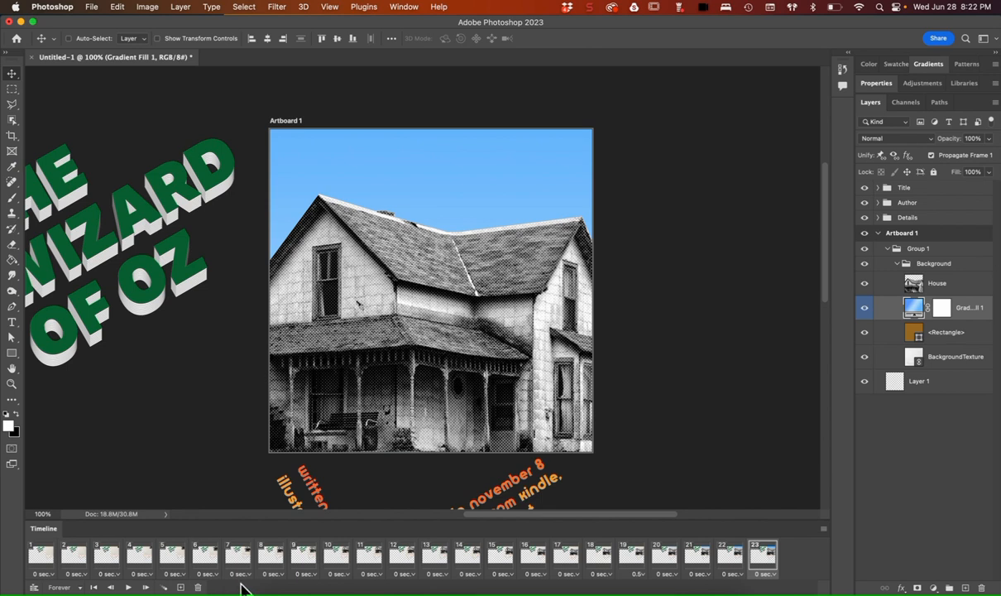
key("super+s")
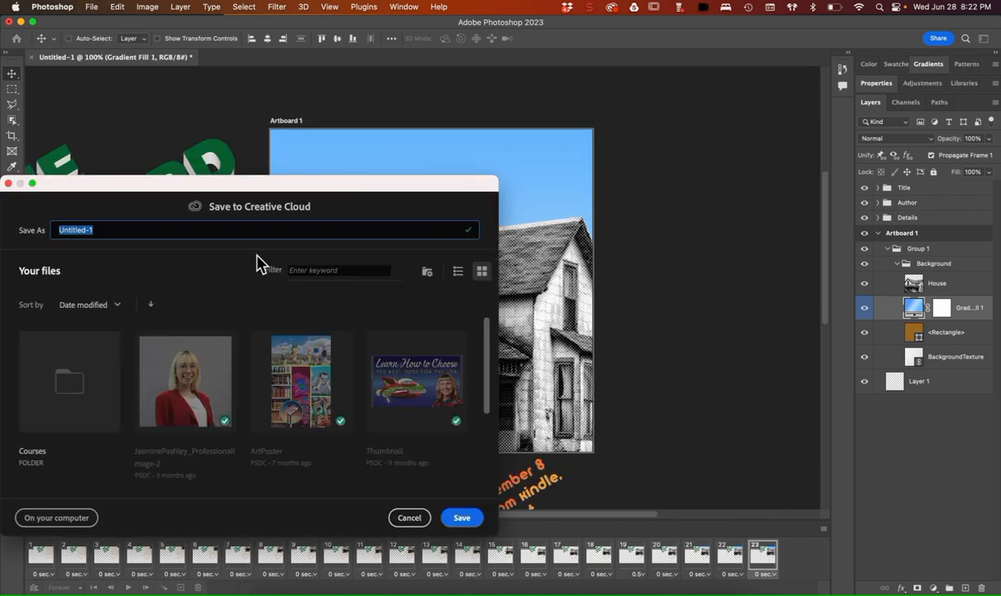
left_click(65, 520)
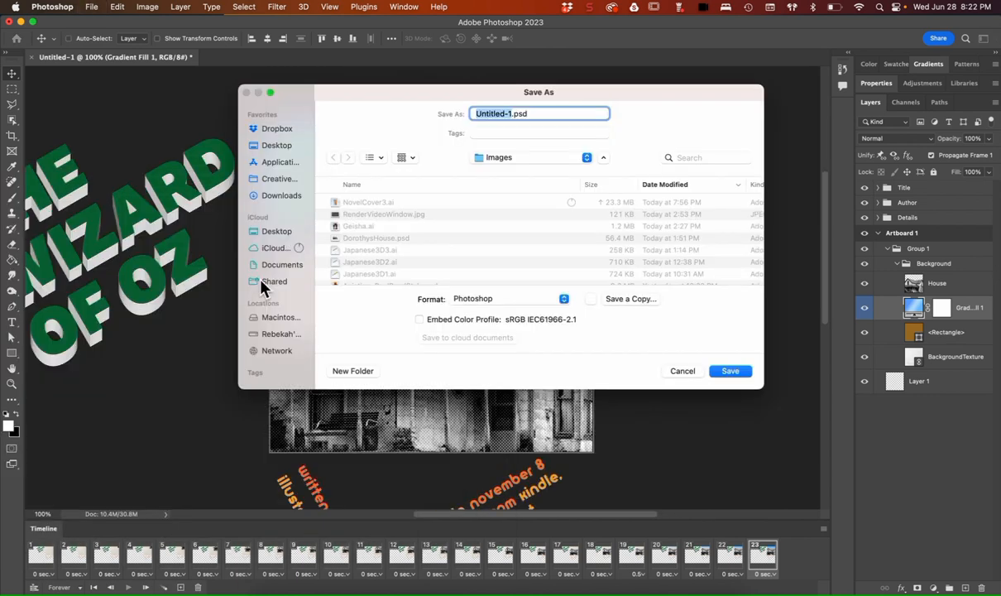
type("SampleAnimation1")
key("Return")
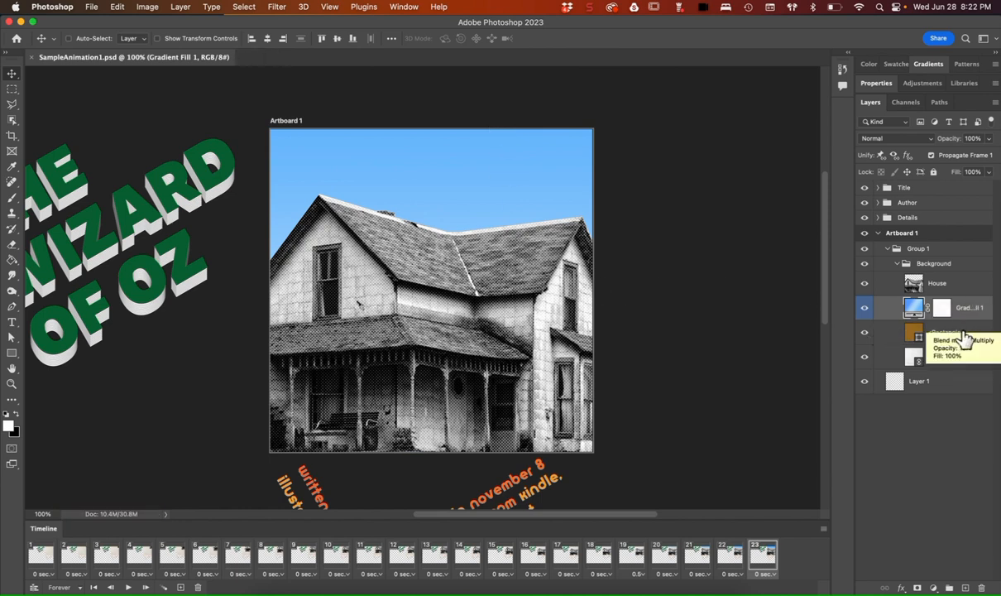
- Move the Title group right onto the artboard's left edge in frame 23, and slightly further right in new frames 24 and 25
left_click(937, 190)
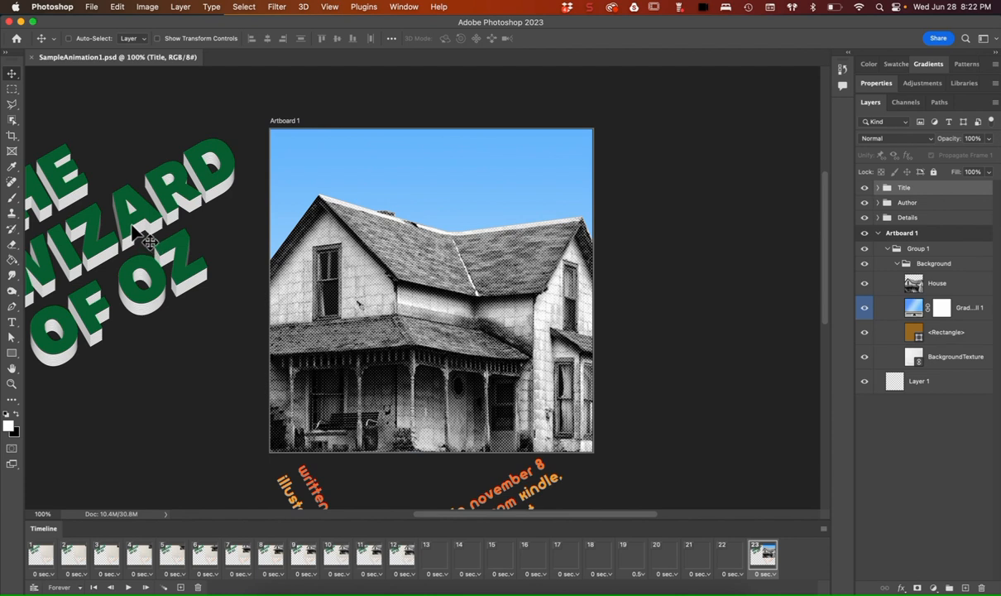
left_click_drag(130, 225, 182, 225)
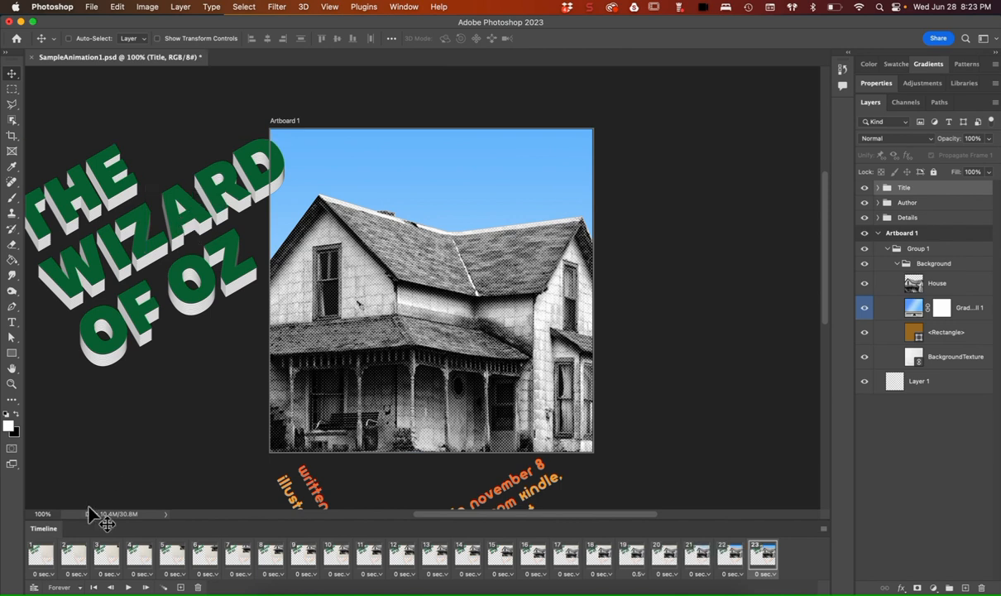
left_click(180, 586)
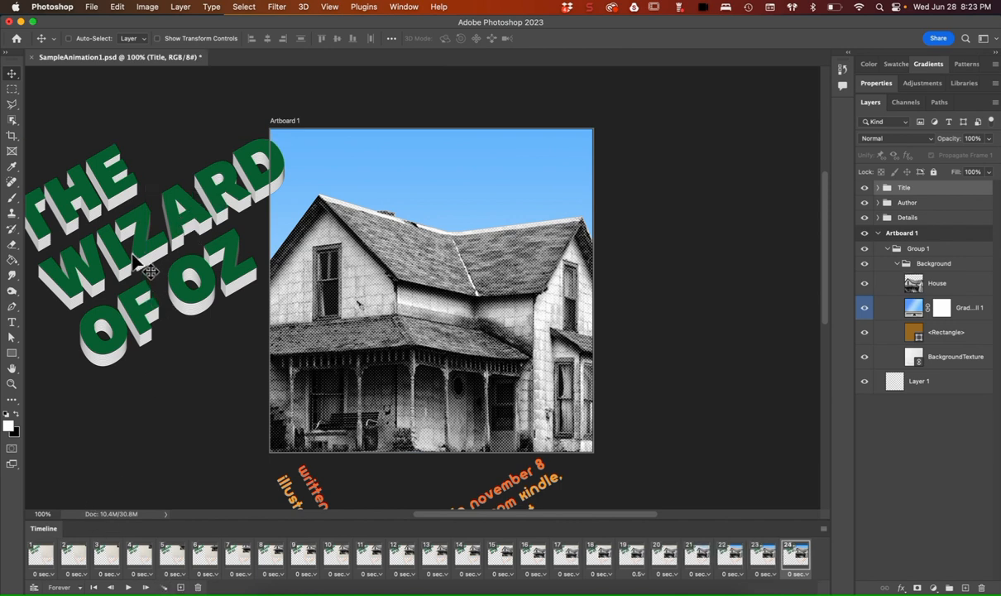
left_click_drag(139, 260, 162, 259)
left_click_drag(162, 250, 163, 250)
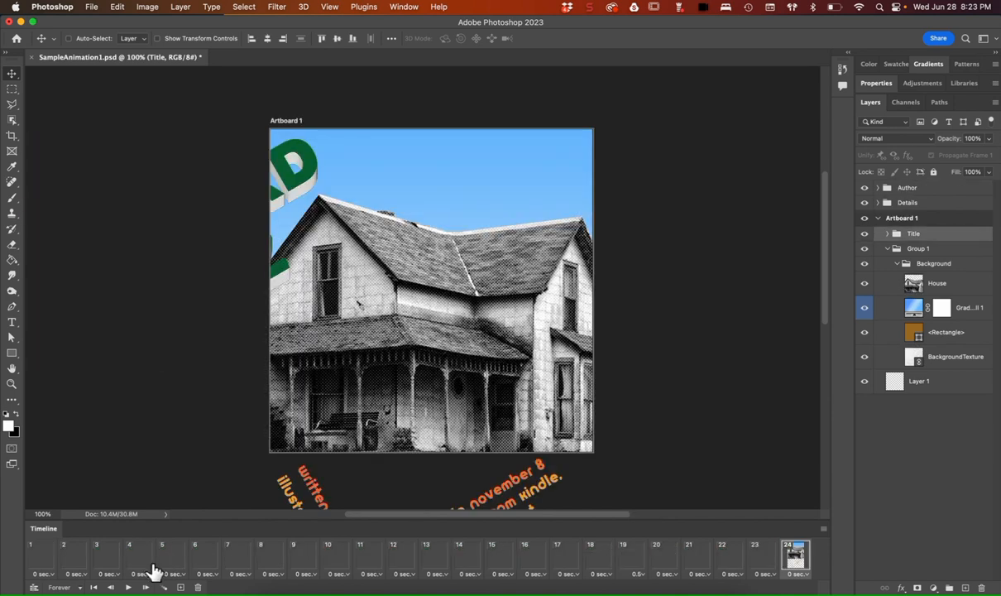
left_click(180, 586)
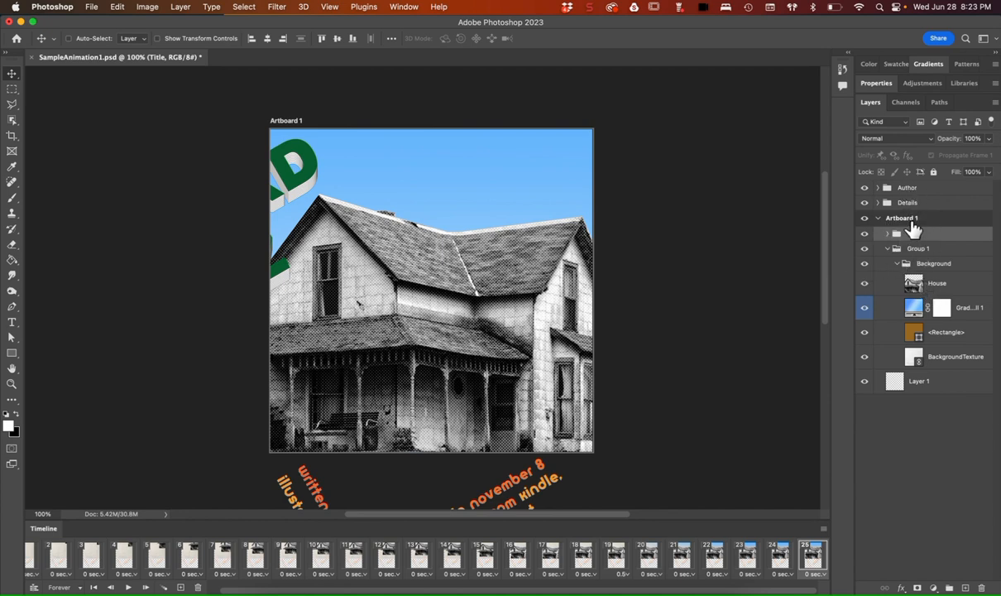
left_click_drag(305, 175, 337, 171)
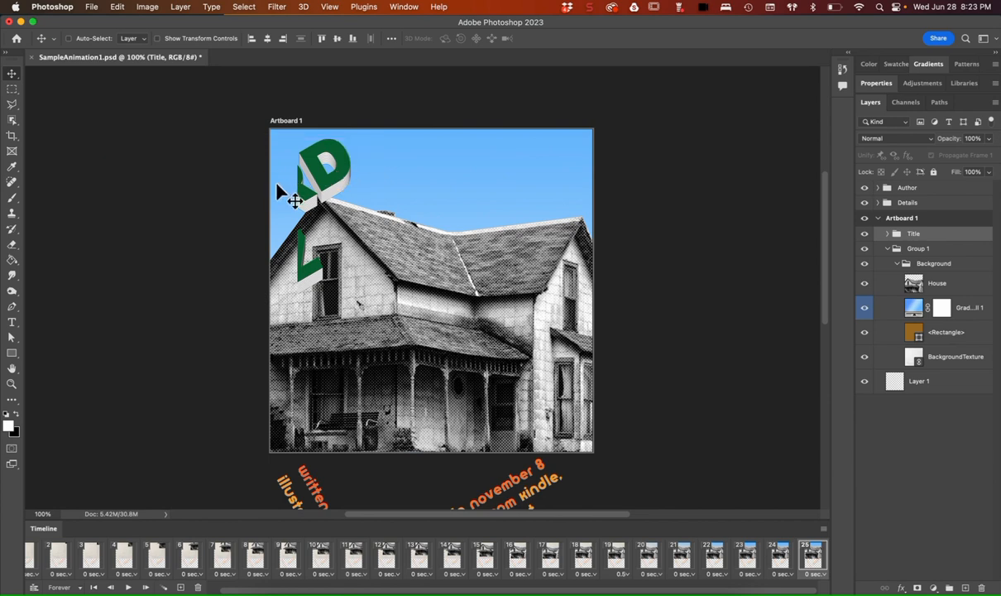
- Play the animation and compare the title's position in frames 24 and 25
left_click(128, 586)
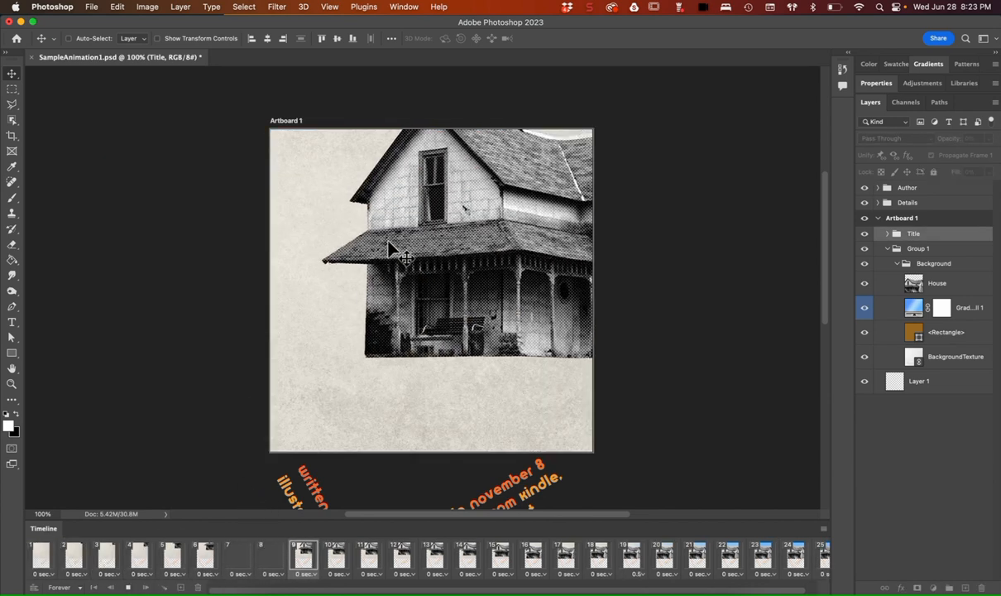
left_click(129, 586)
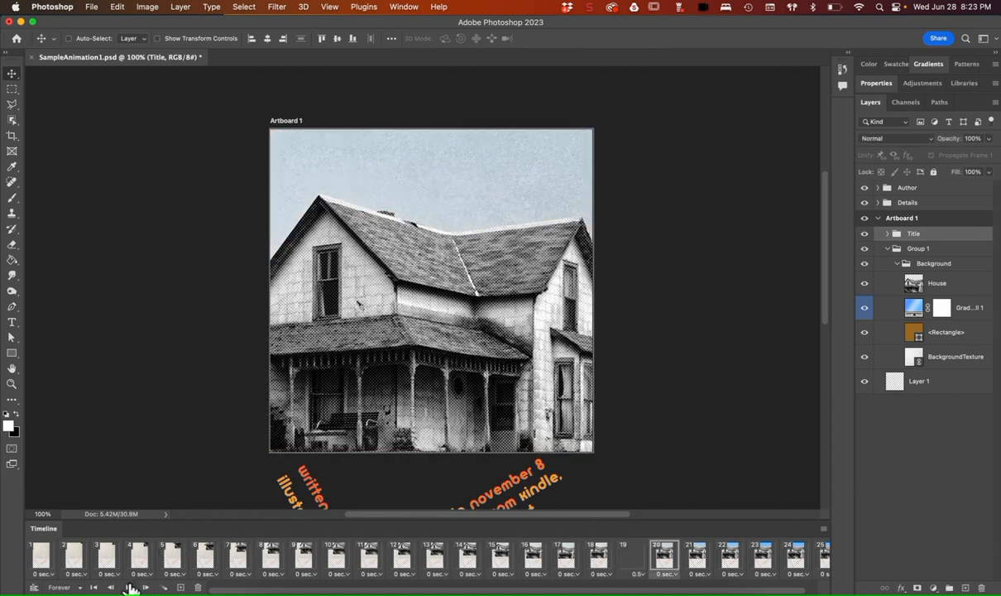
scroll(546, 556, "right", 1)
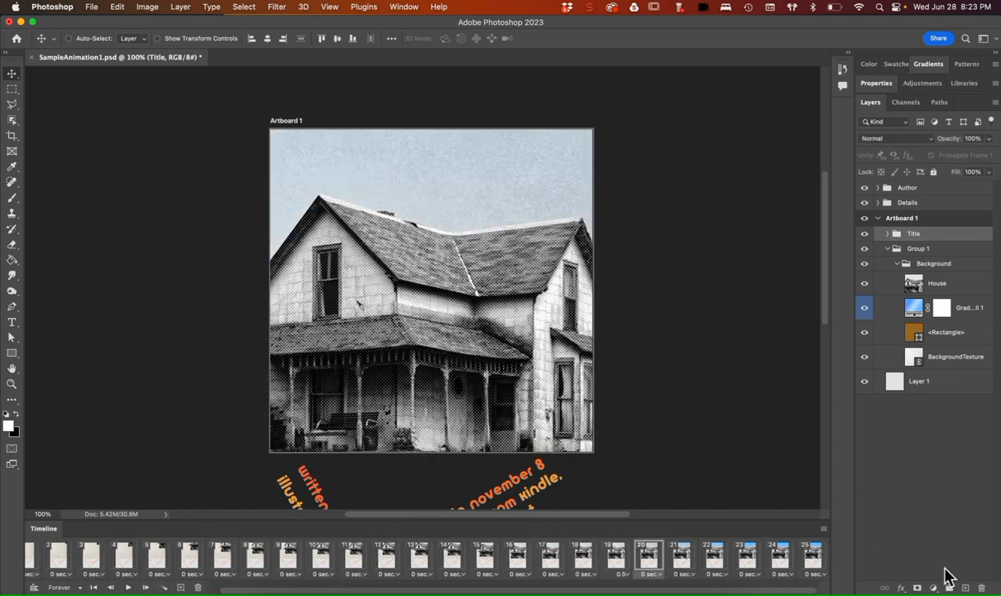
left_click(813, 559)
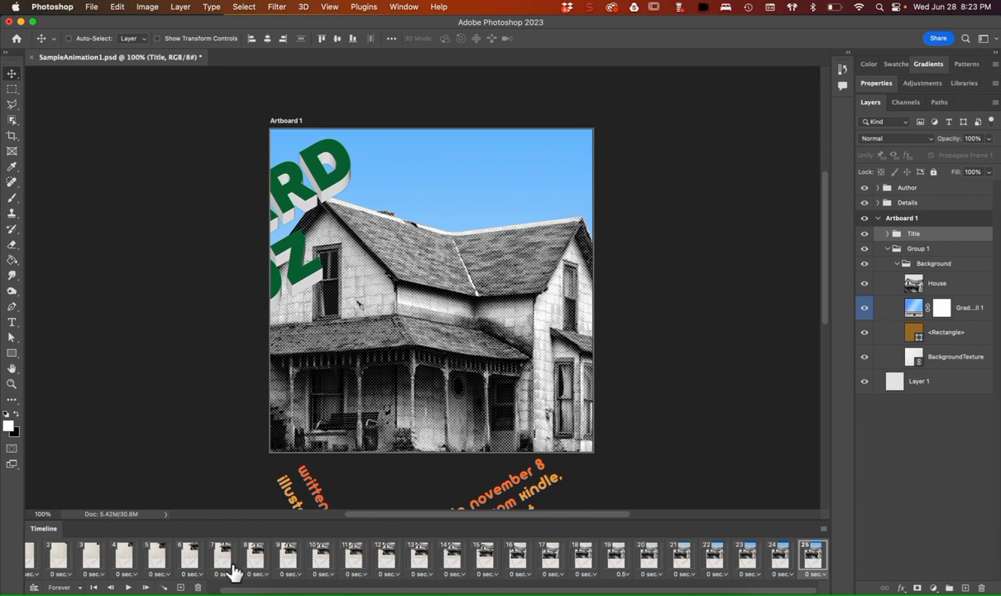
left_click(780, 558)
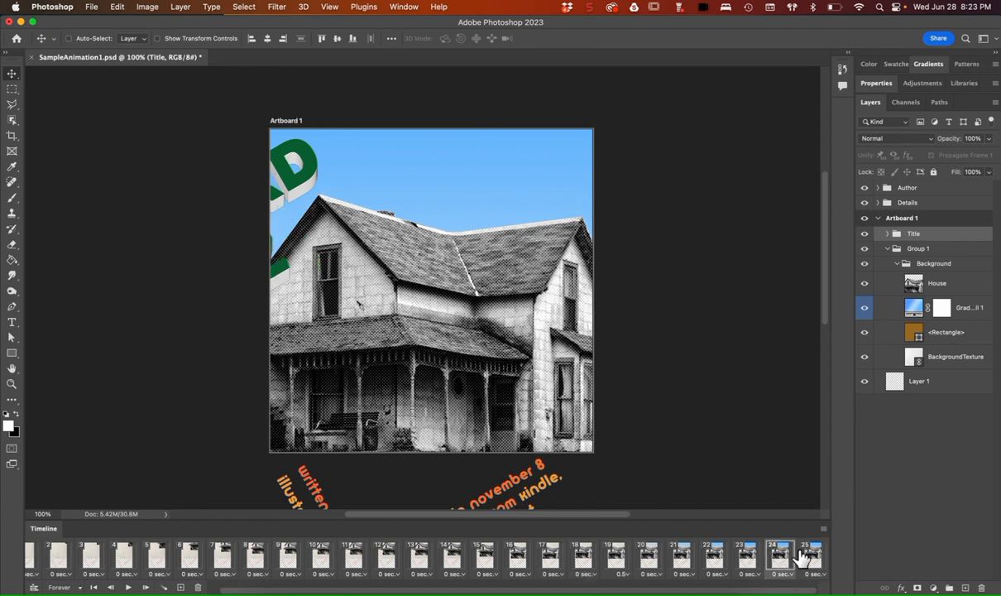
left_click(810, 558)
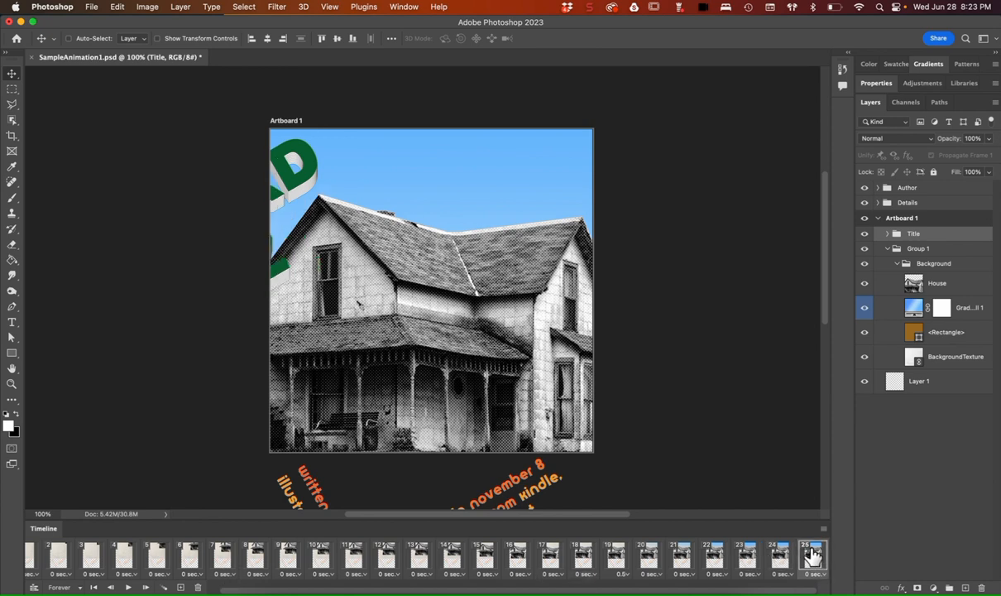
- Add frames 26, 27 and 28, moving the Title group a little further right across the artboard in each
left_click(180, 588)
left_click_drag(324, 188, 346, 190)
left_click(181, 587)
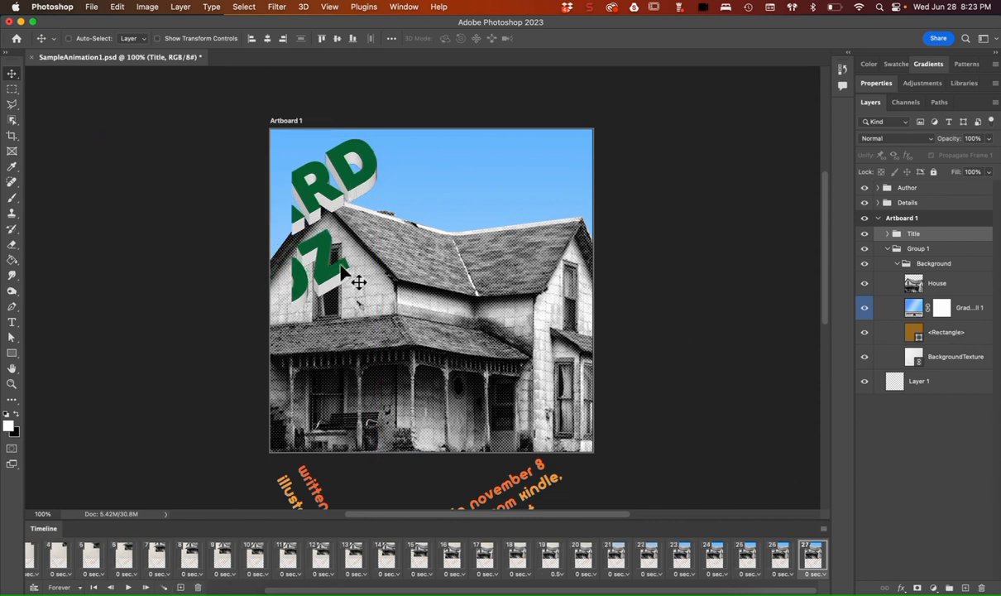
left_click_drag(375, 176, 427, 175)
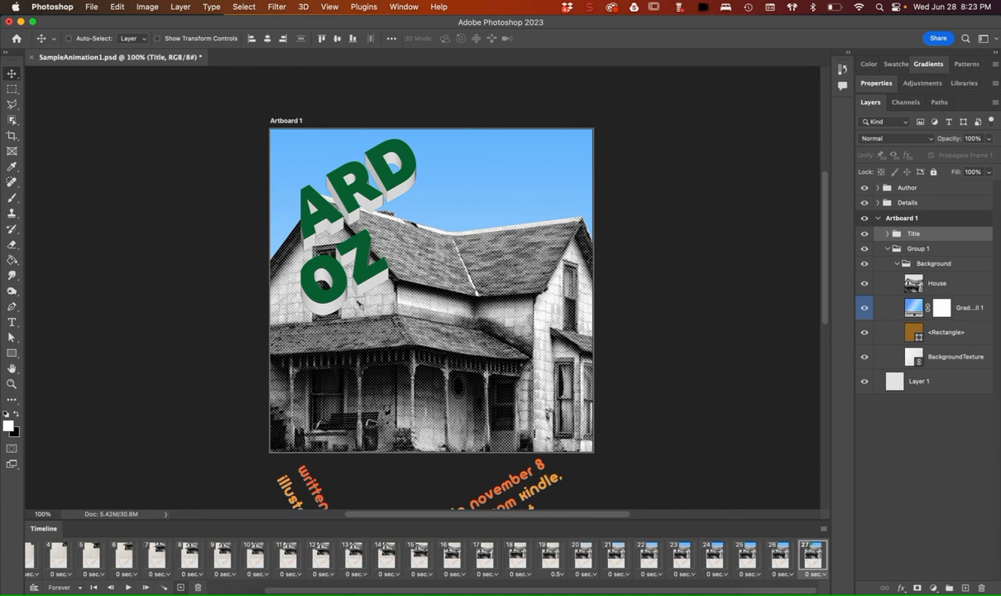
left_click(180, 587)
left_click_drag(369, 197, 413, 197)
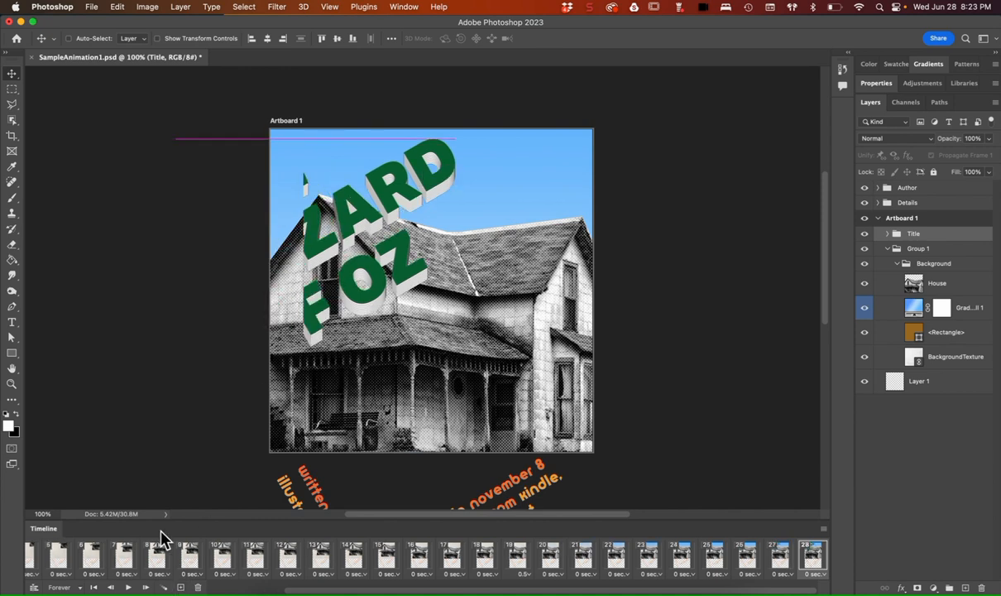
- Add frames 29 to 32, shifting the Title group right in each until the whole title sits over the house
left_click(181, 587)
left_click_drag(348, 222, 386, 228)
left_click(180, 587)
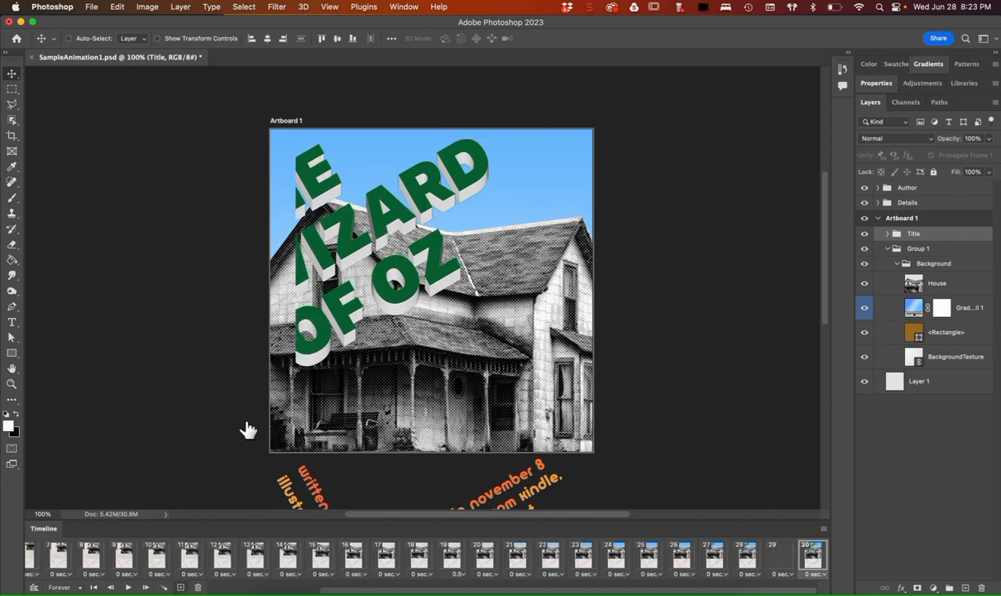
left_click_drag(379, 211, 416, 217)
left_click(180, 587)
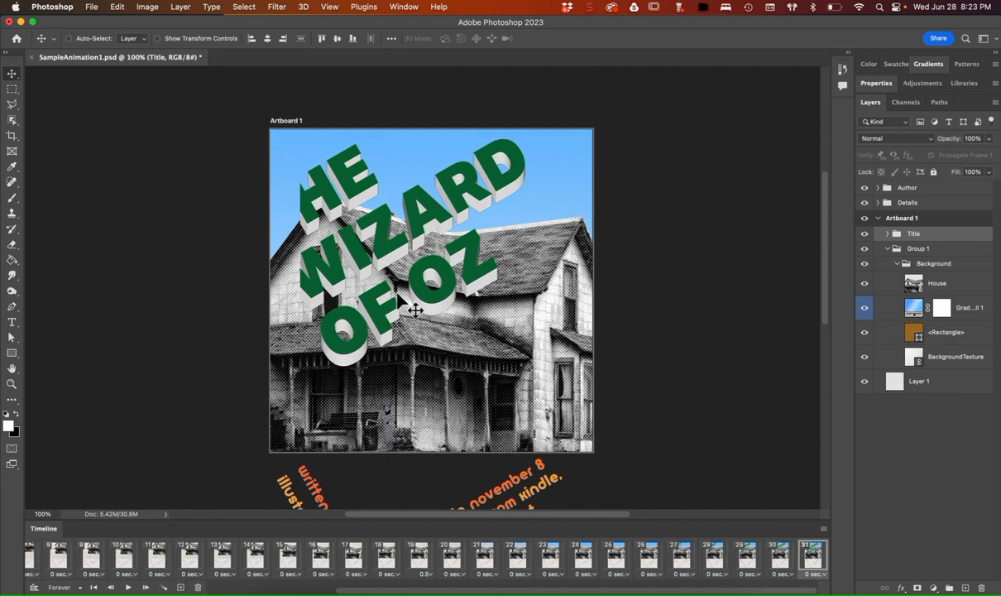
left_click_drag(359, 266, 397, 266)
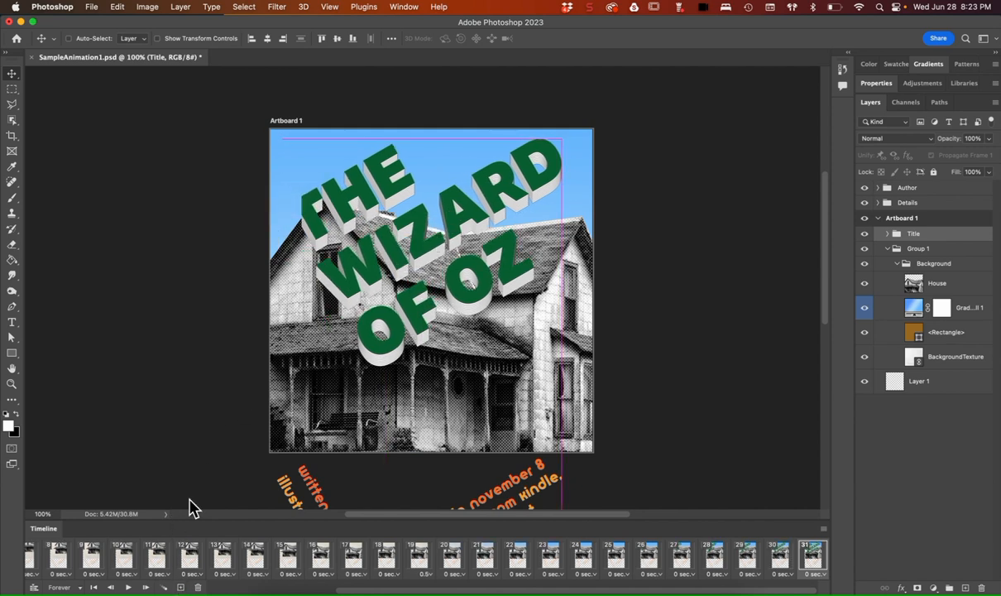
left_click(180, 588)
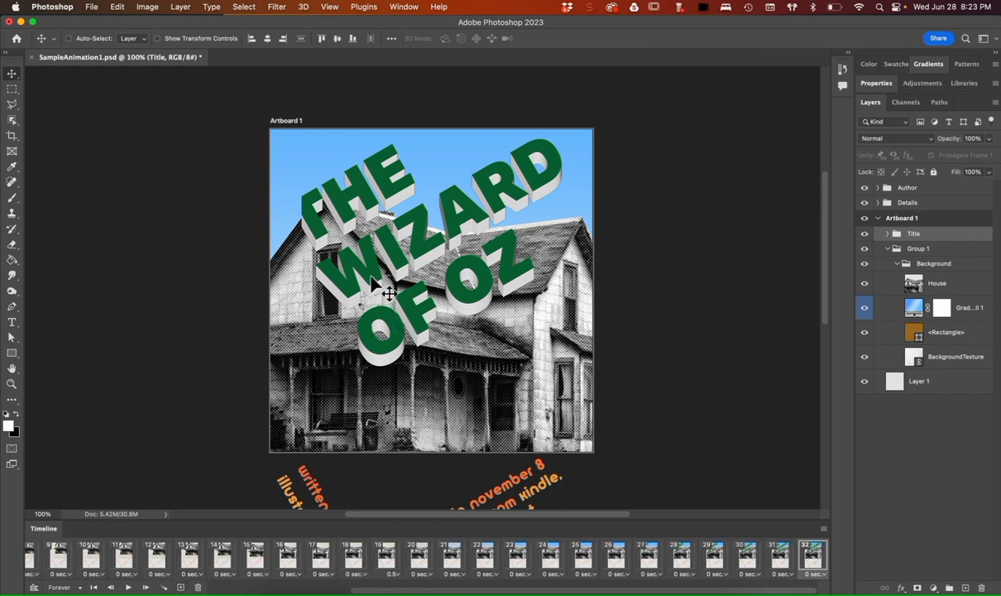
left_click_drag(376, 282, 394, 282)
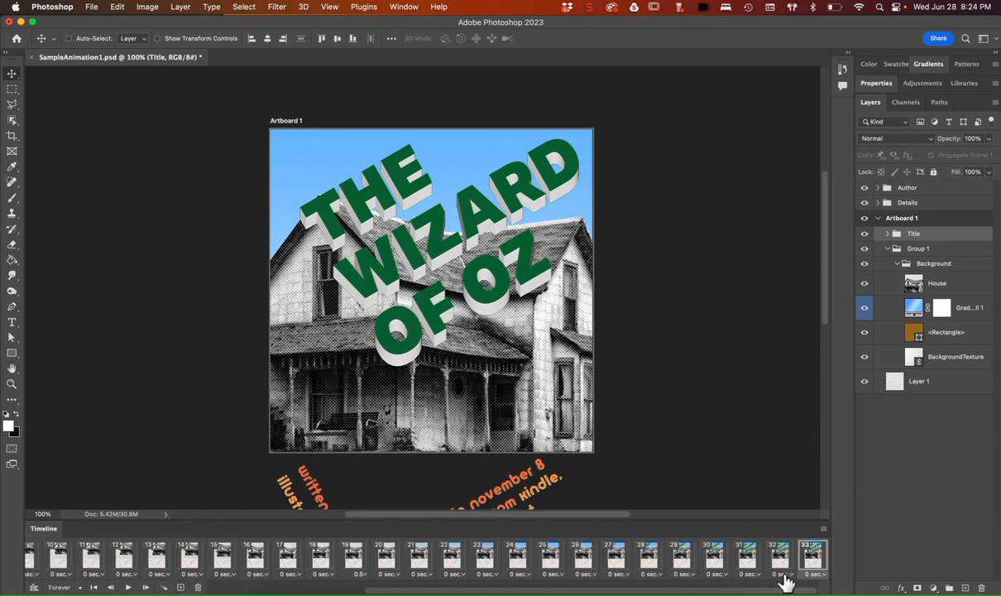
- Set frame 32's delay to 1.0 second and make frame 33 the current frame
left_click(790, 577)
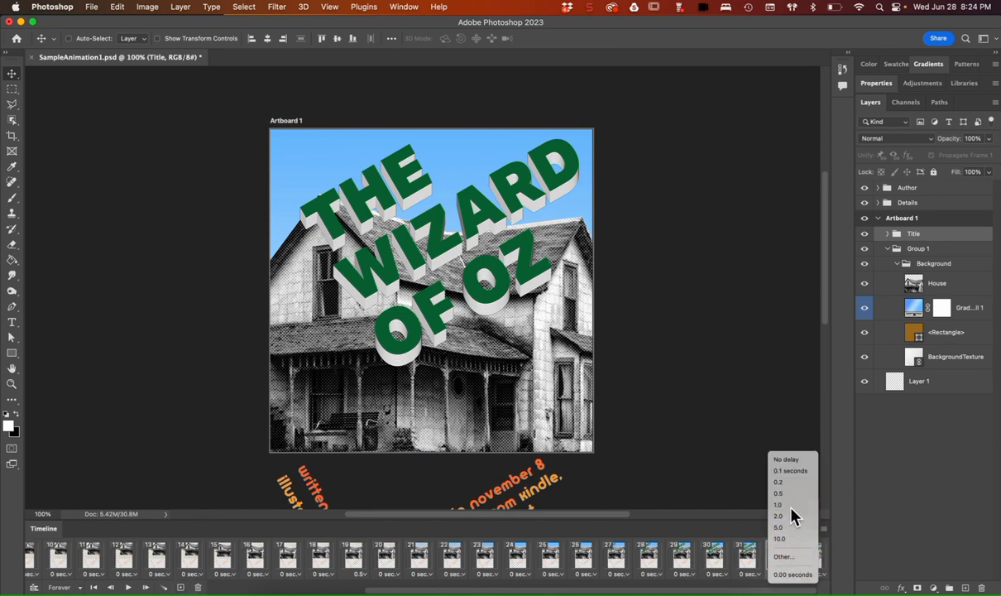
left_click(793, 505)
left_click(811, 559)
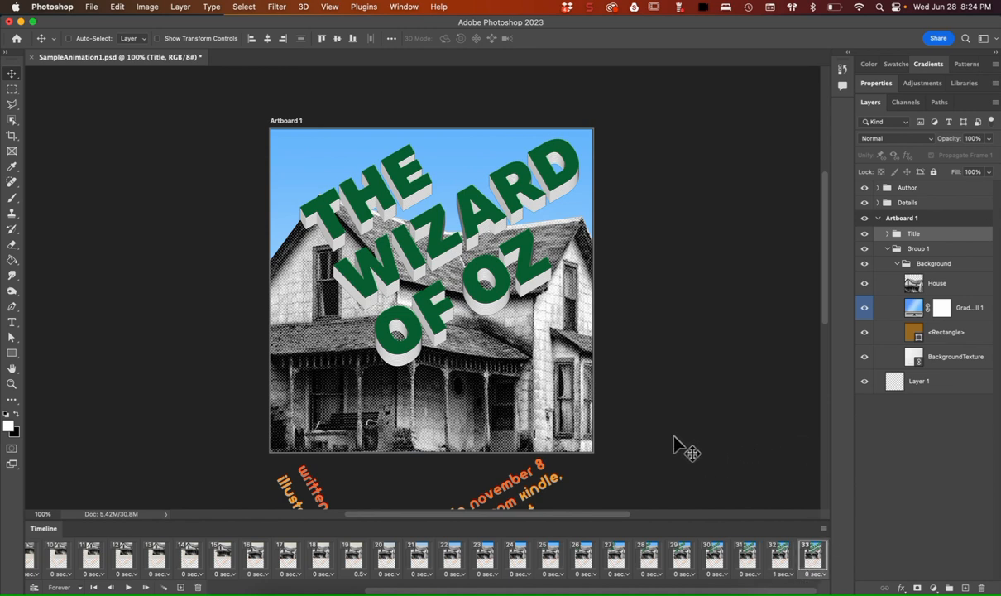
- Move the Author group up onto the artboard's bottom edge in frame 33, and further up in new frames 34 and 35
scroll(674, 436, "down", 1)
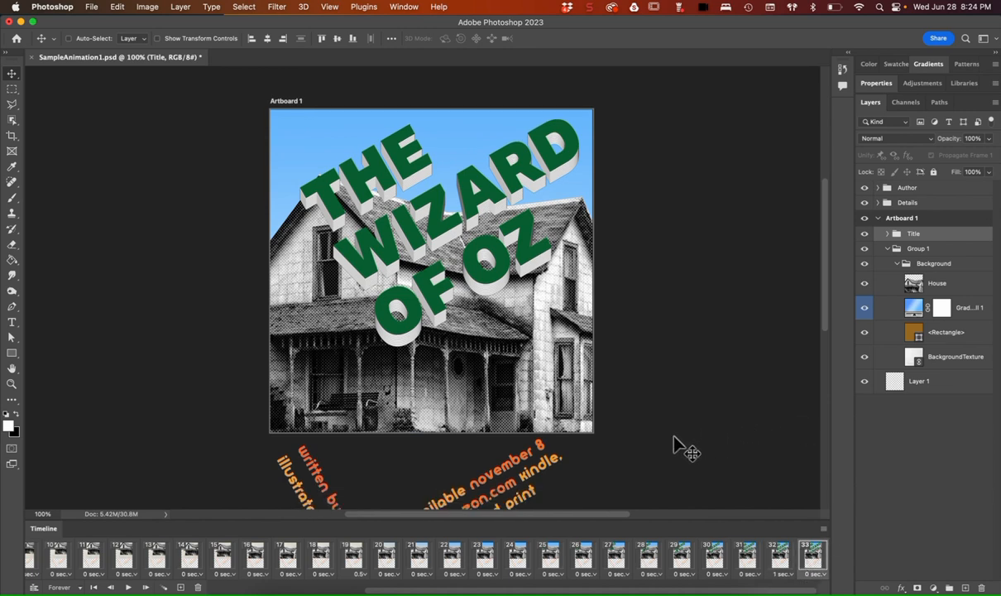
left_click(885, 188)
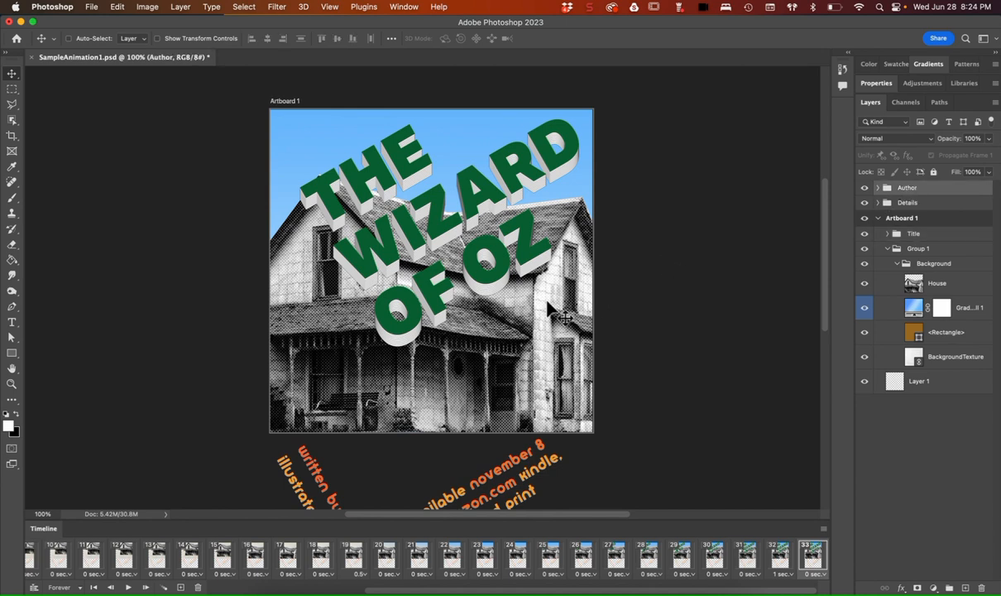
left_click_drag(318, 486, 319, 461)
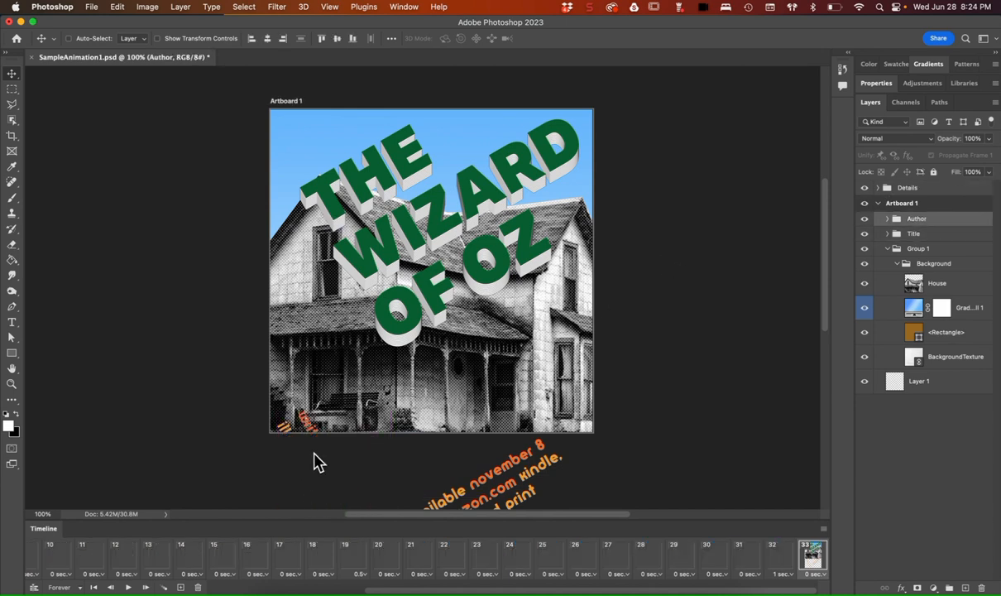
left_click(181, 586)
left_click_drag(317, 431, 305, 382)
left_click(181, 586)
left_click_drag(296, 385, 331, 296)
- Add frames 36 to 39, moving the Author group up until both credit lines sit fully over the house
left_click(181, 587)
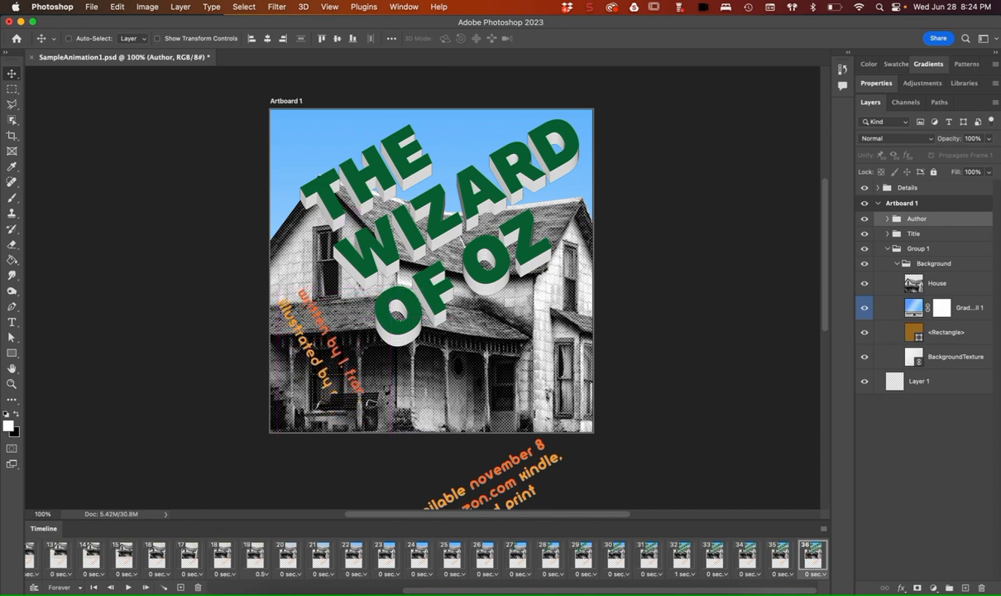
left_click(181, 586)
left_click_drag(335, 372, 340, 348)
left_click(181, 586)
left_click_drag(368, 418, 362, 407)
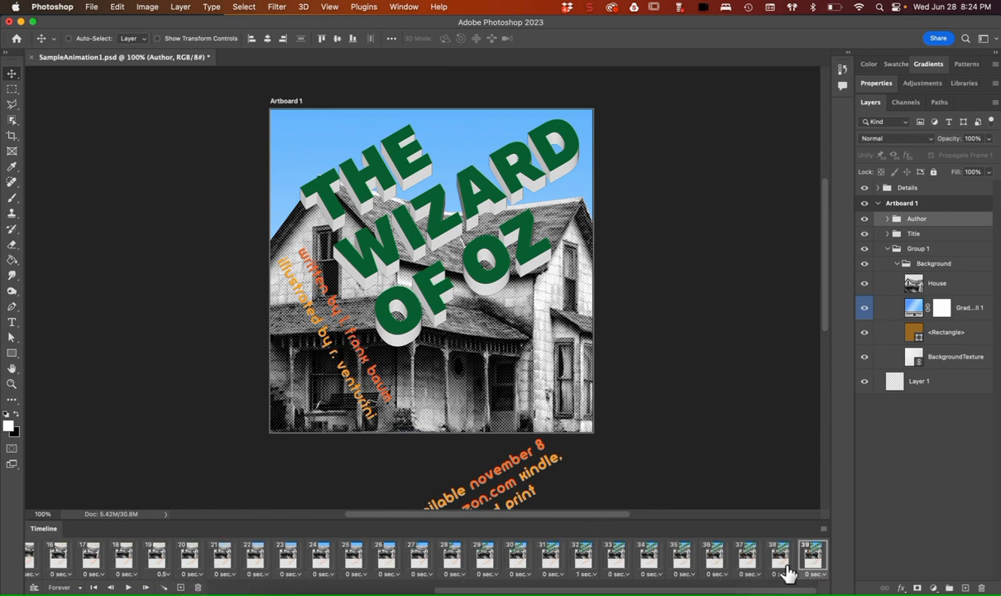
- Set frame 38's delay to 1.0 second and delete the extra frame 39
left_click(785, 574)
left_click(790, 506)
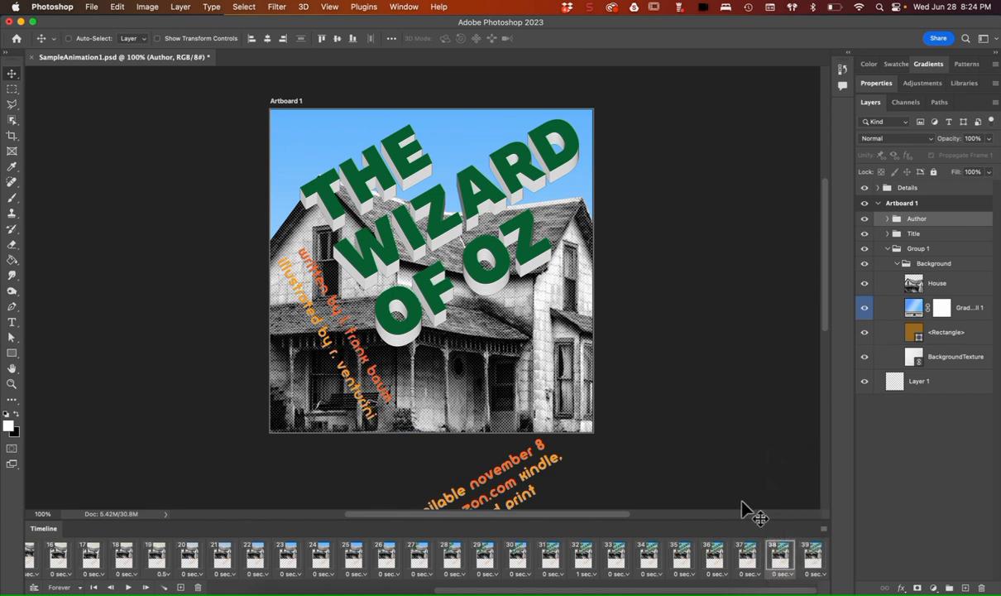
left_click(815, 559)
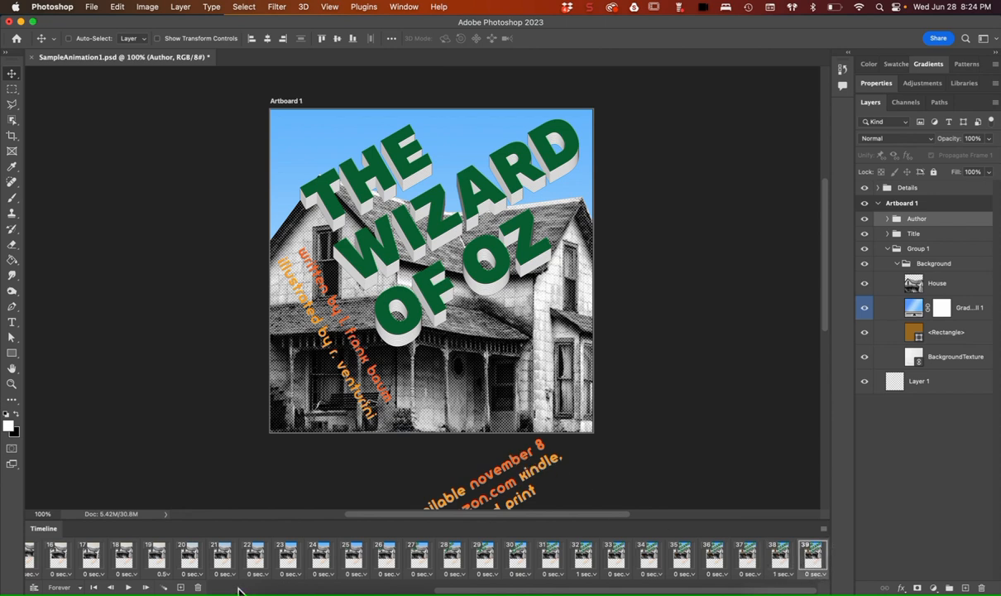
left_click(197, 588)
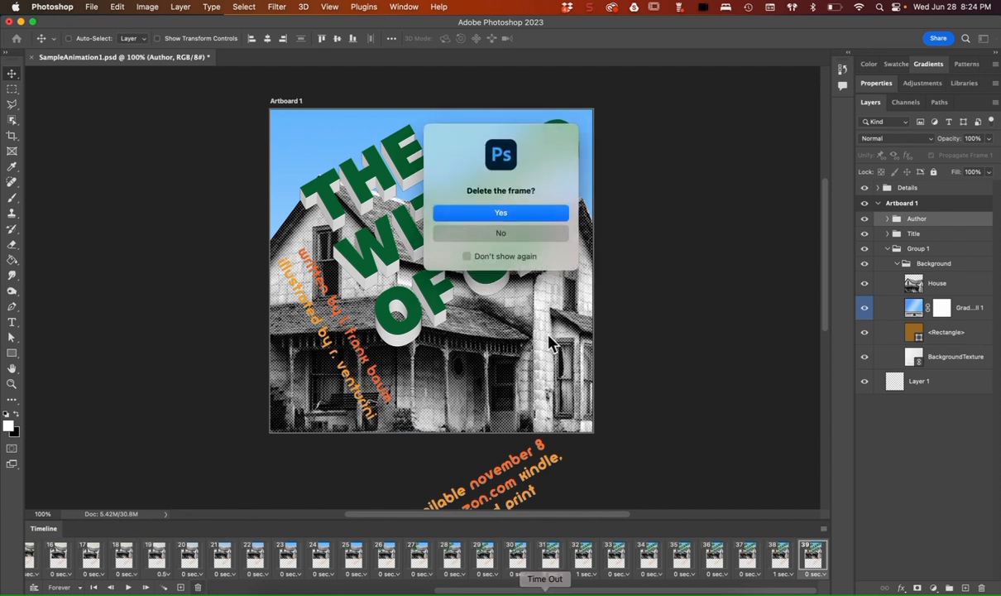
left_click(530, 215)
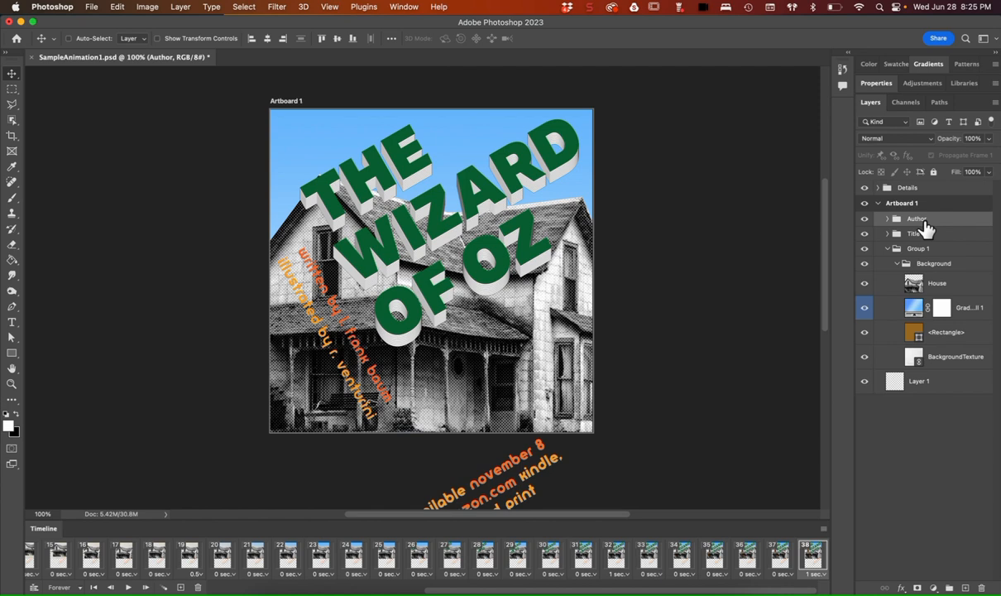
- Apply a Drop Shadow with 100% opacity to the Author group, comparing the artwork with the preview off and on
left_click(903, 588)
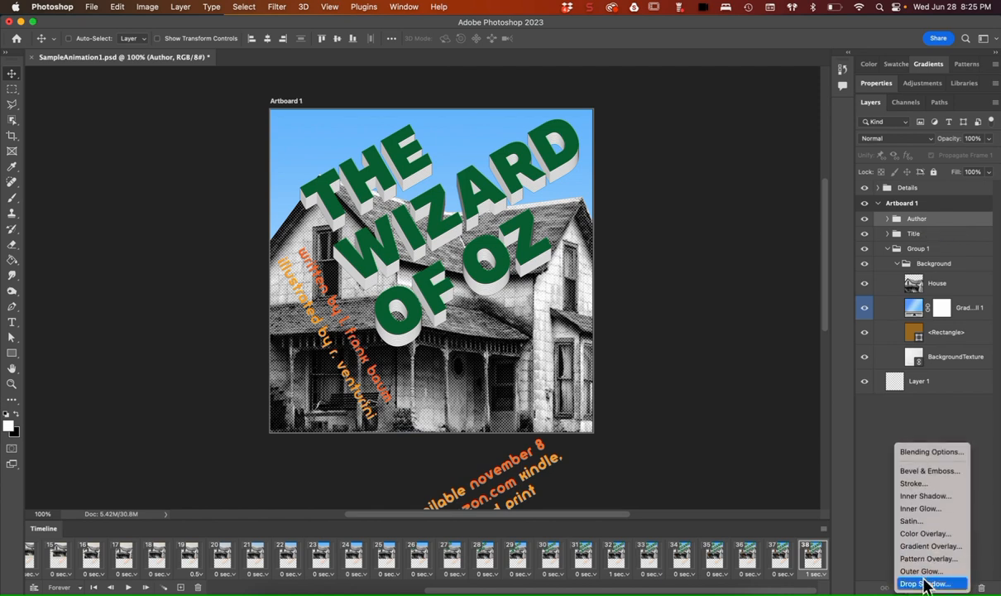
left_click(924, 583)
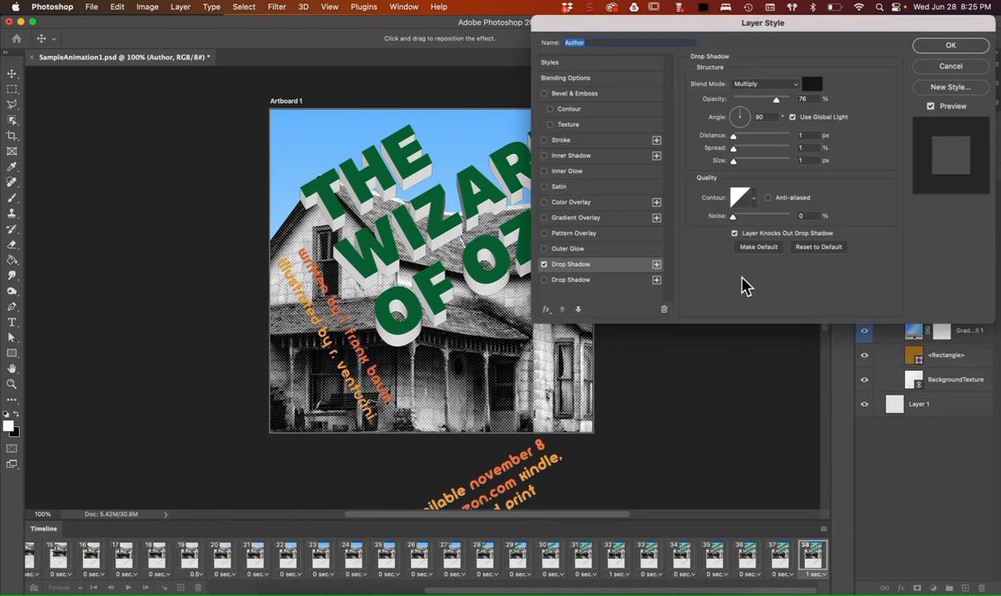
left_click_drag(776, 100, 789, 99)
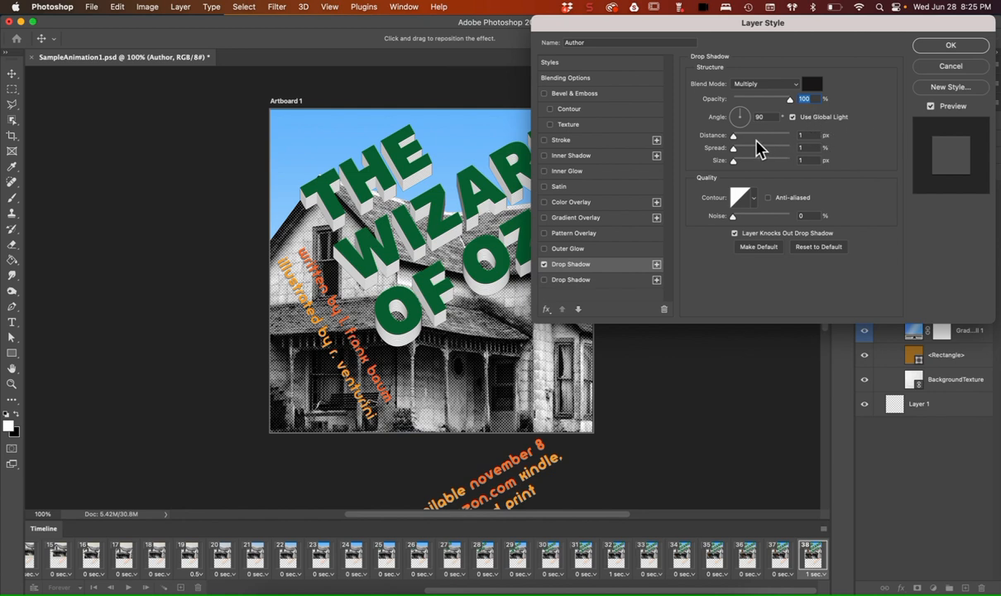
left_click(932, 106)
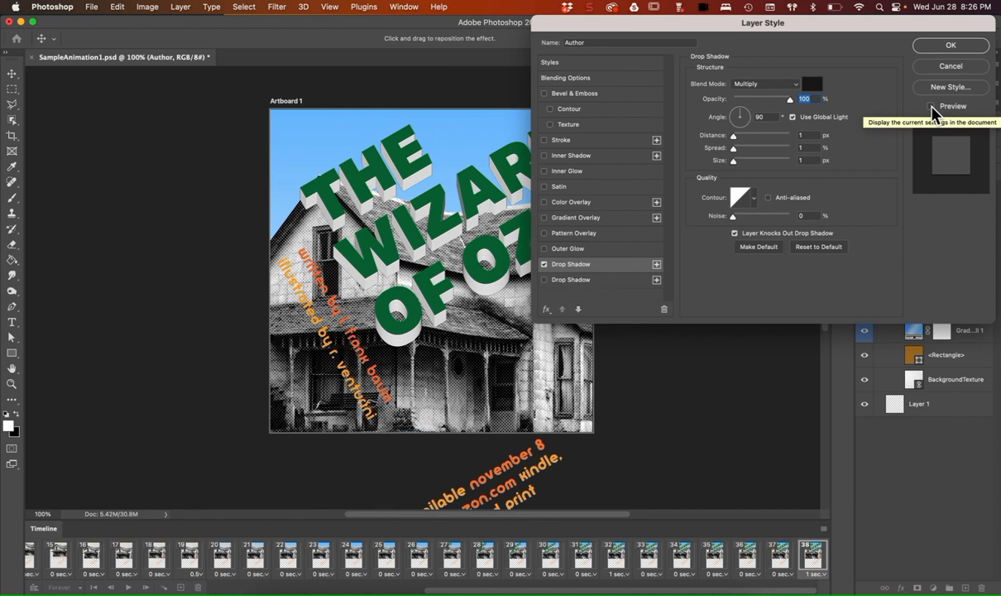
left_click(932, 107)
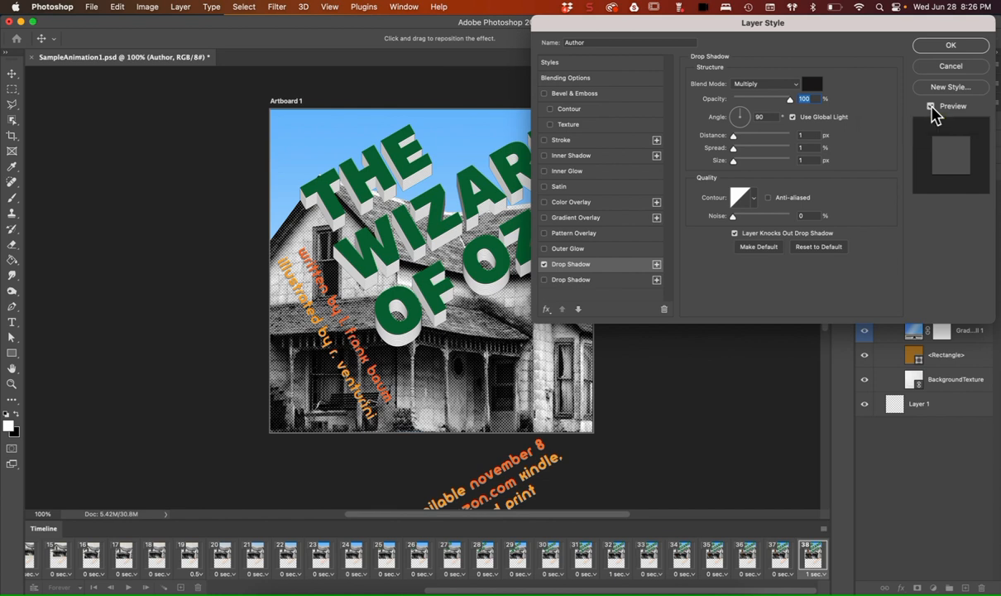
left_click(950, 46)
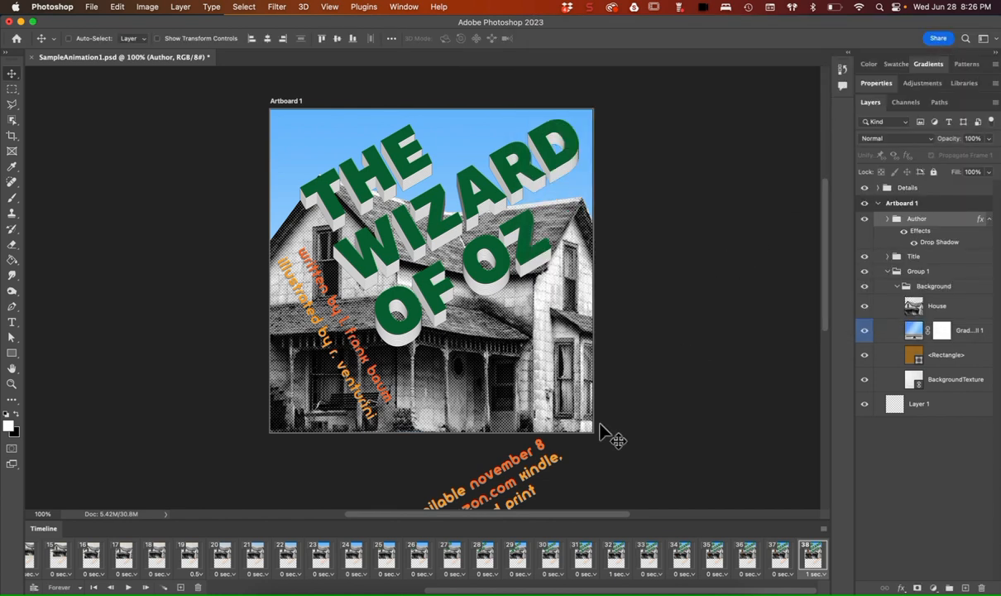
- Add a new frame 39 with no delay
left_click(180, 588)
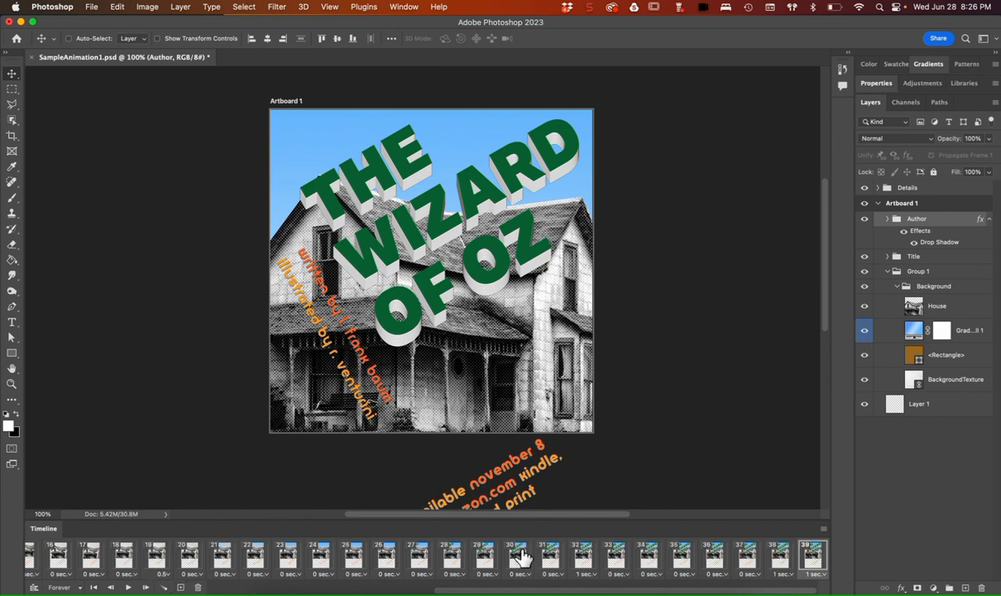
left_click(815, 574)
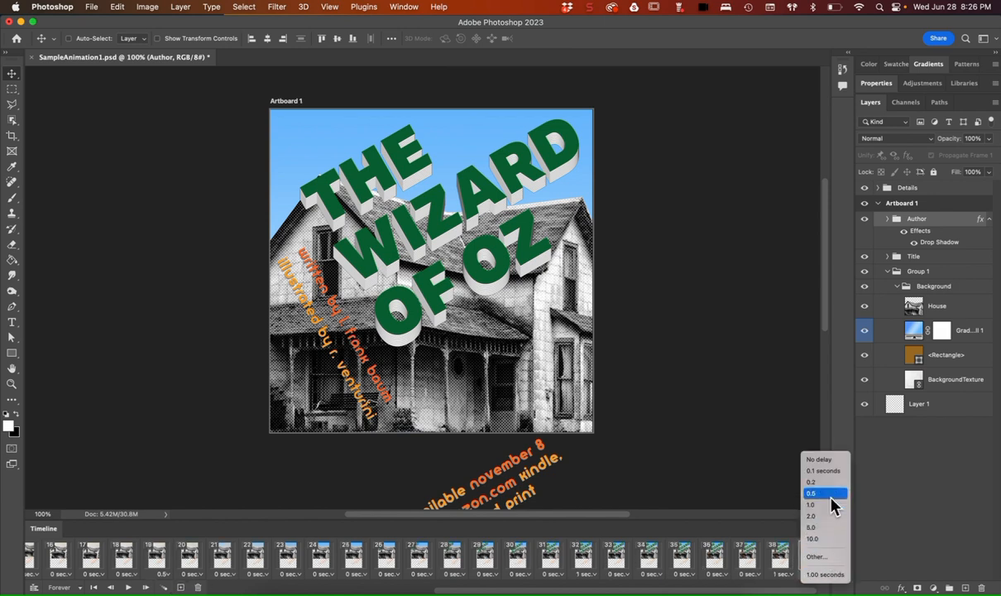
left_click(829, 460)
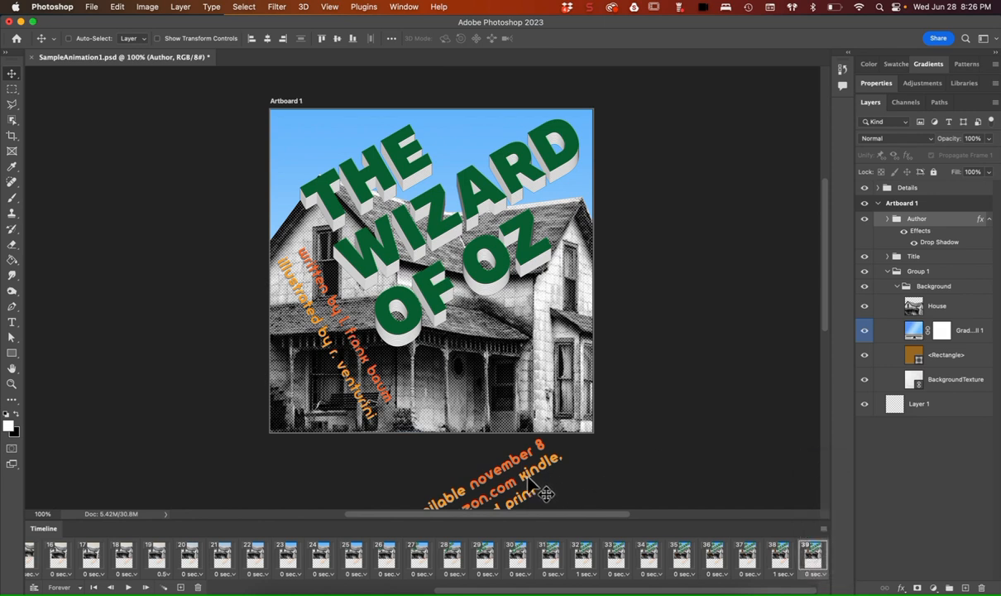
- Move the Details group up onto the artboard's bottom edge in frame 39, and further up in new frames 40 and 41
left_click(939, 258)
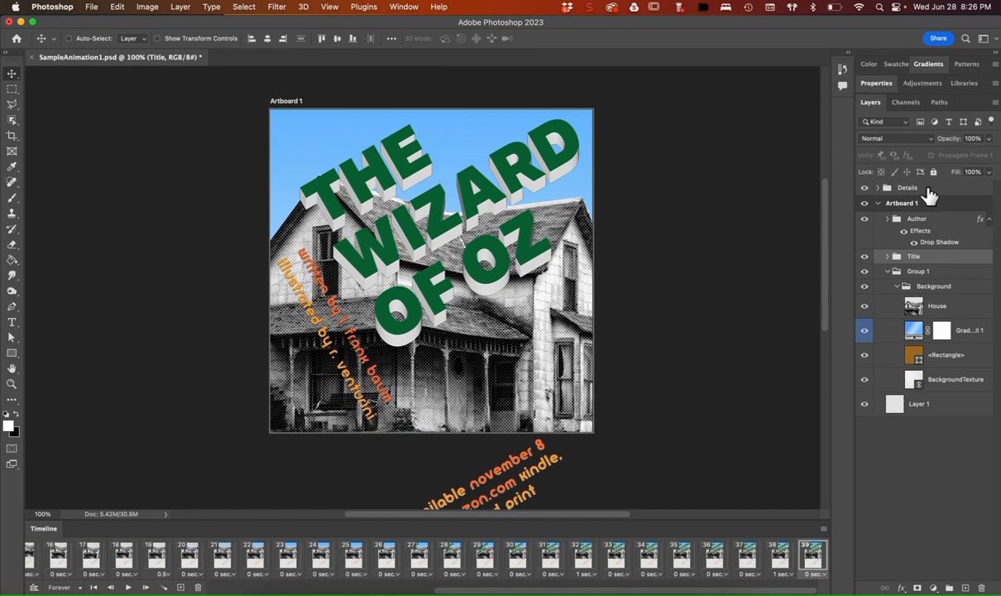
left_click(878, 186)
left_click_drag(546, 473, 538, 439)
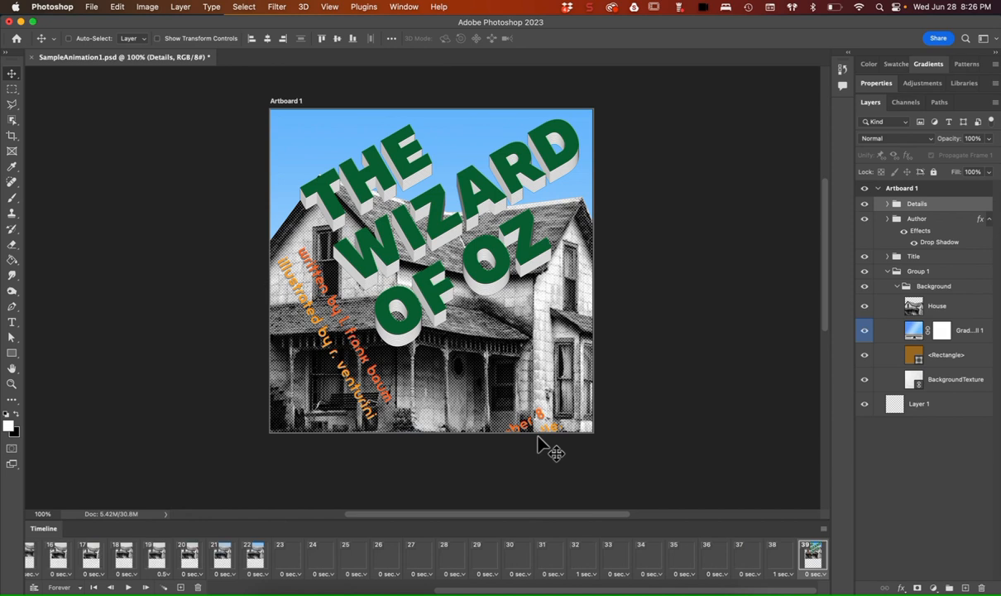
left_click(181, 587)
left_click_drag(540, 414, 518, 395)
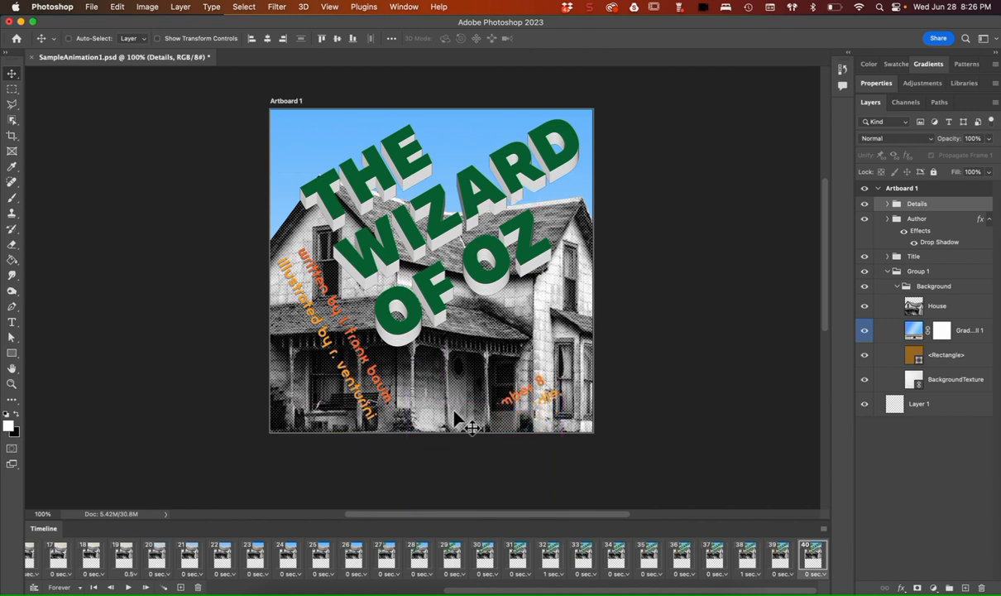
left_click(182, 587)
left_click_drag(539, 398, 538, 357)
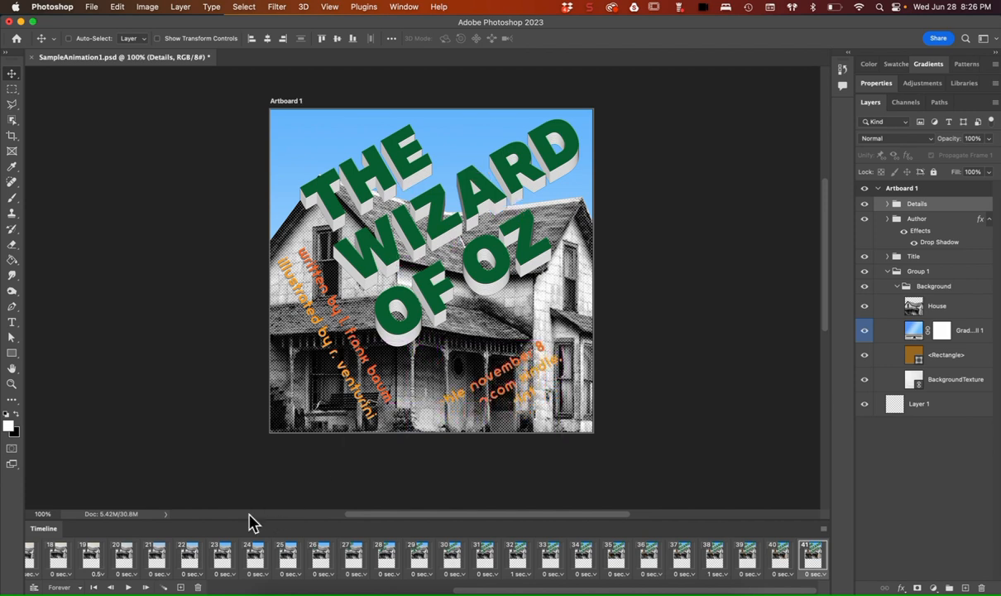
- Add frames 42 to 44, moving the Details group up until all its text sits over the house
left_click(181, 587)
left_click_drag(484, 373, 499, 362)
left_click(181, 587)
left_click_drag(491, 374, 496, 358)
left_click(179, 587)
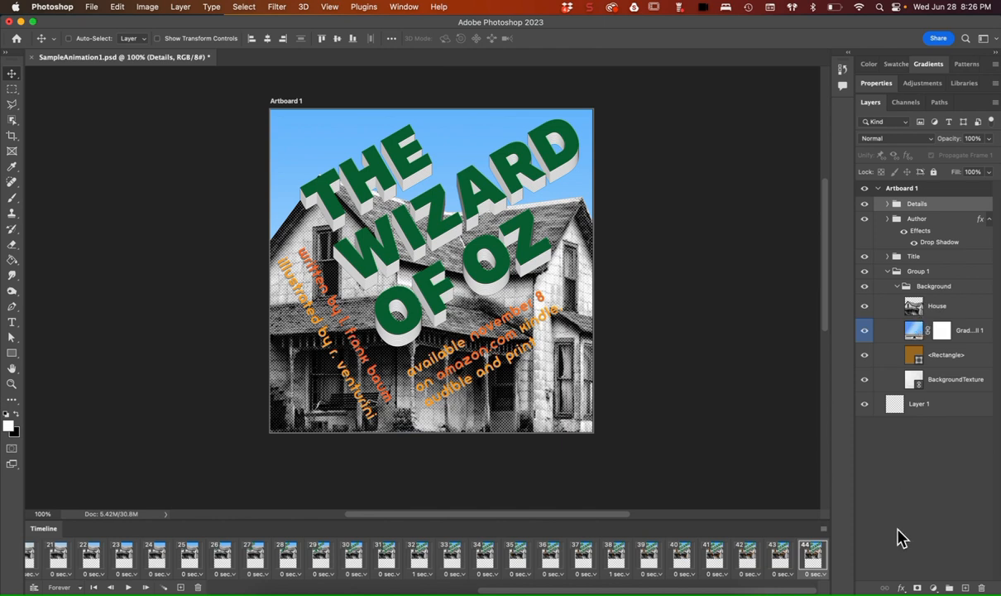
- Apply a Multiply Drop Shadow at 100% opacity to the Details group
left_click(901, 588)
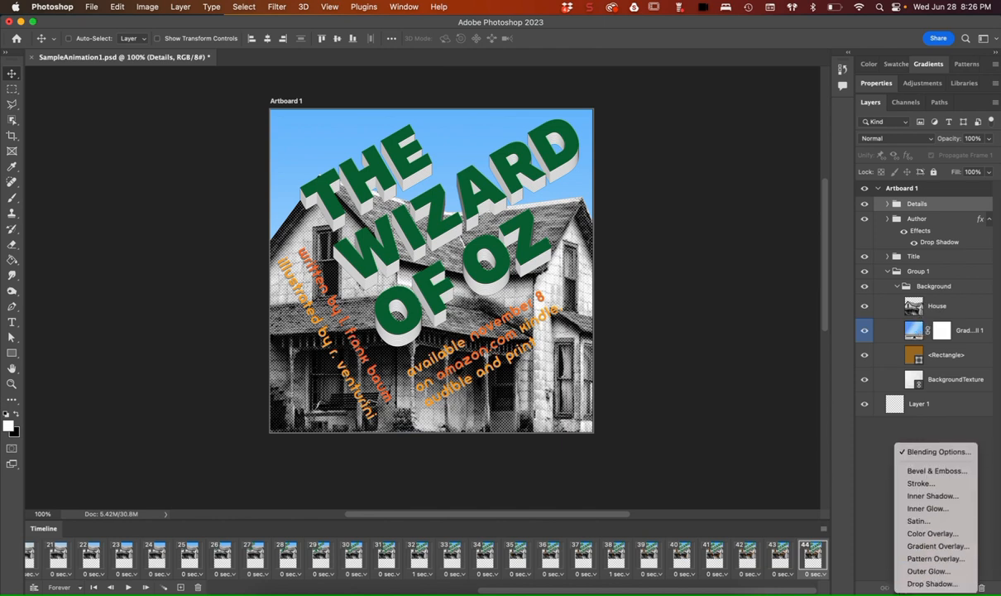
left_click(918, 586)
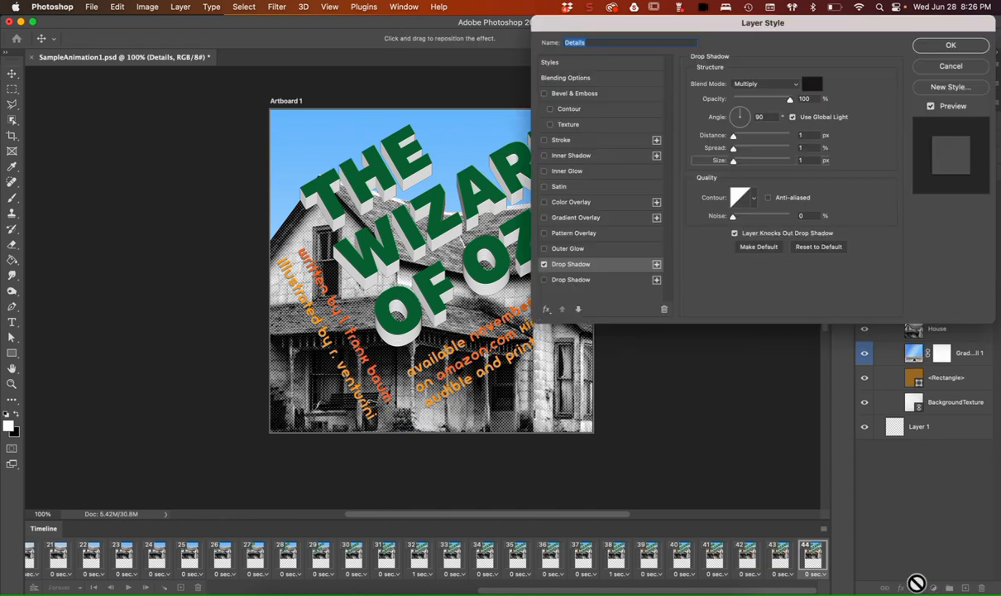
left_click(941, 47)
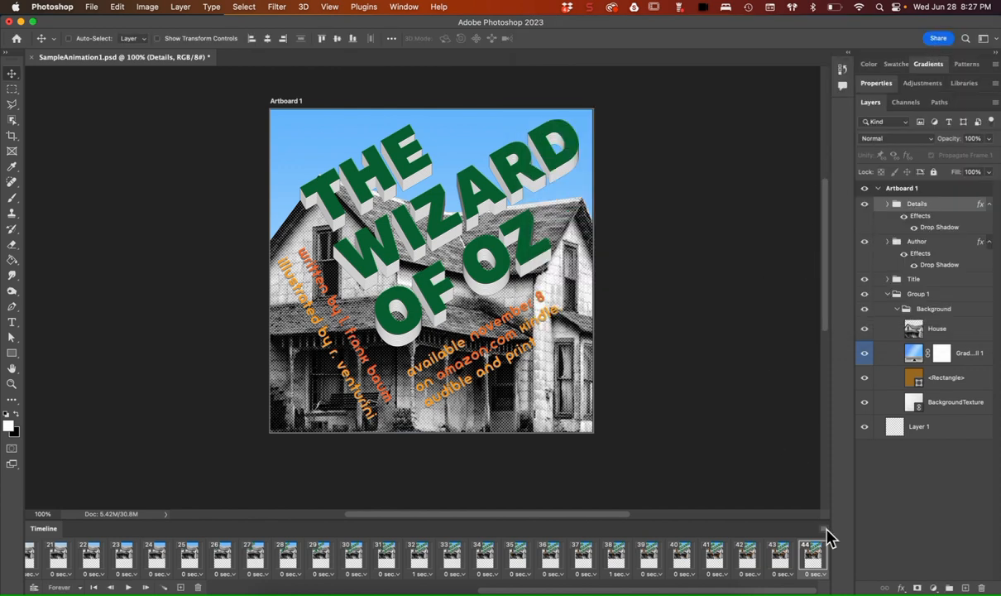
- Set frame 44's delay to 1.0 second and add frame 45 with no delay
left_click(814, 574)
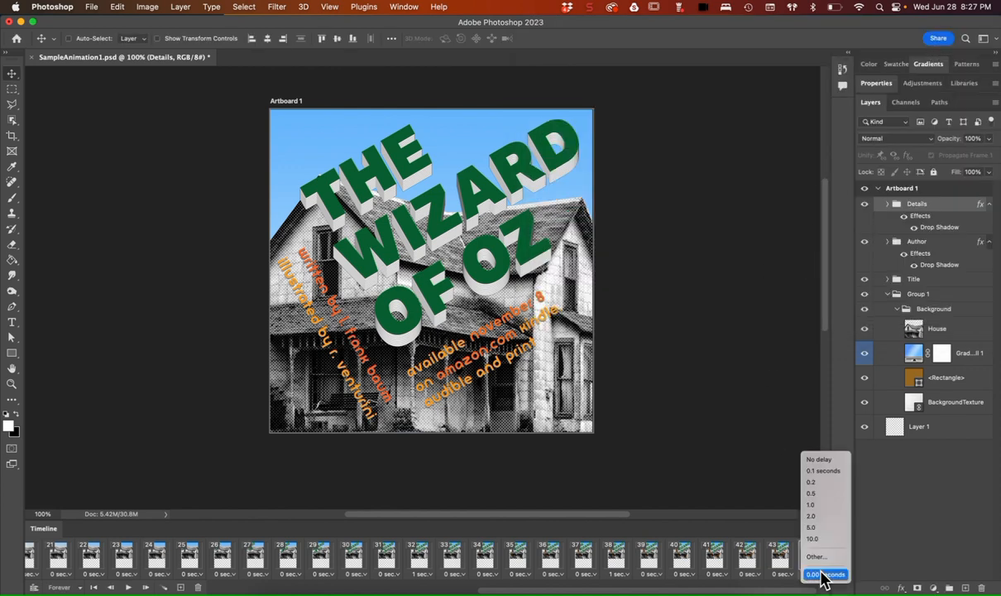
left_click(825, 507)
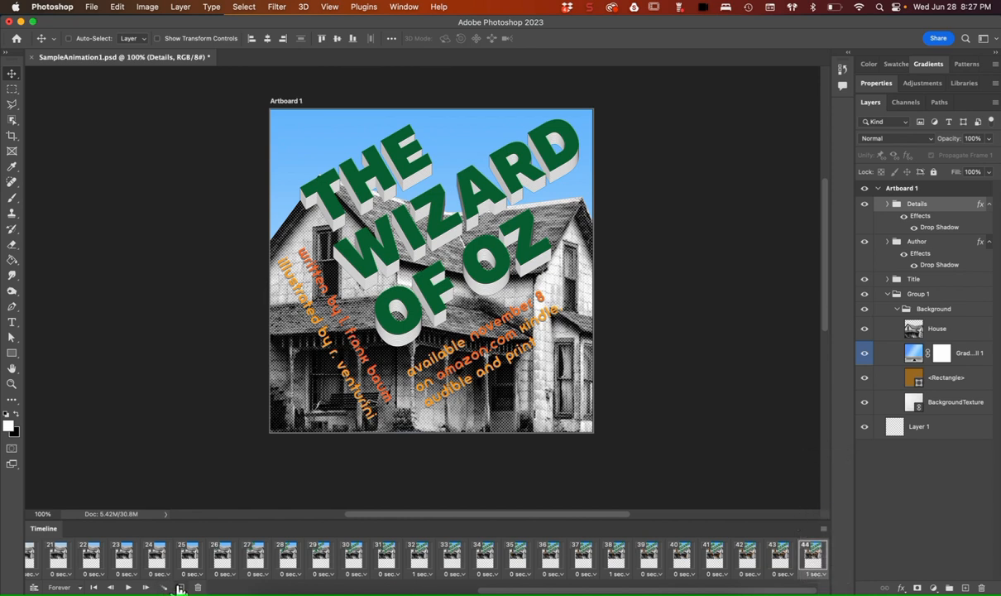
left_click(180, 587)
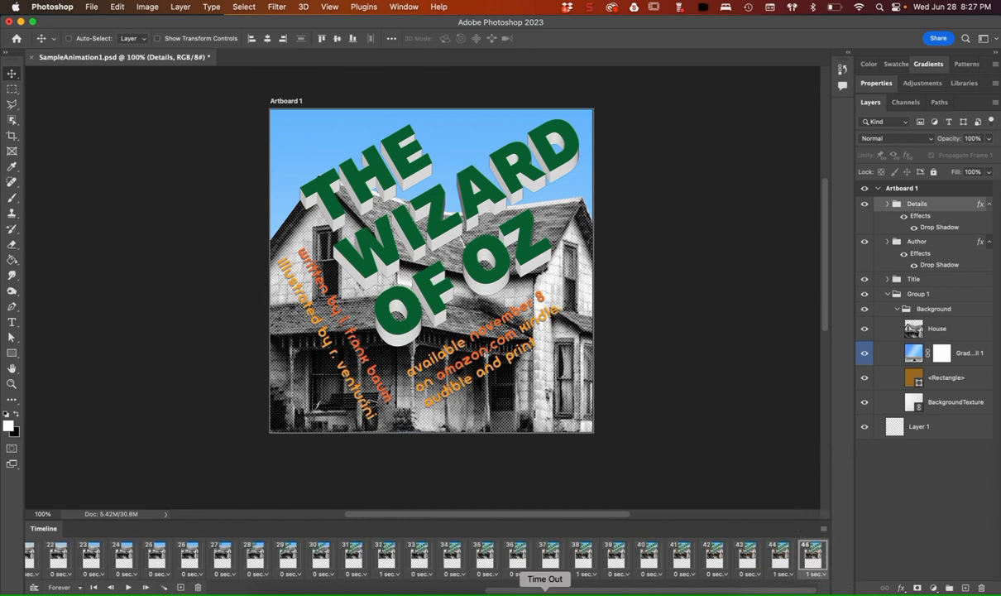
left_click(815, 574)
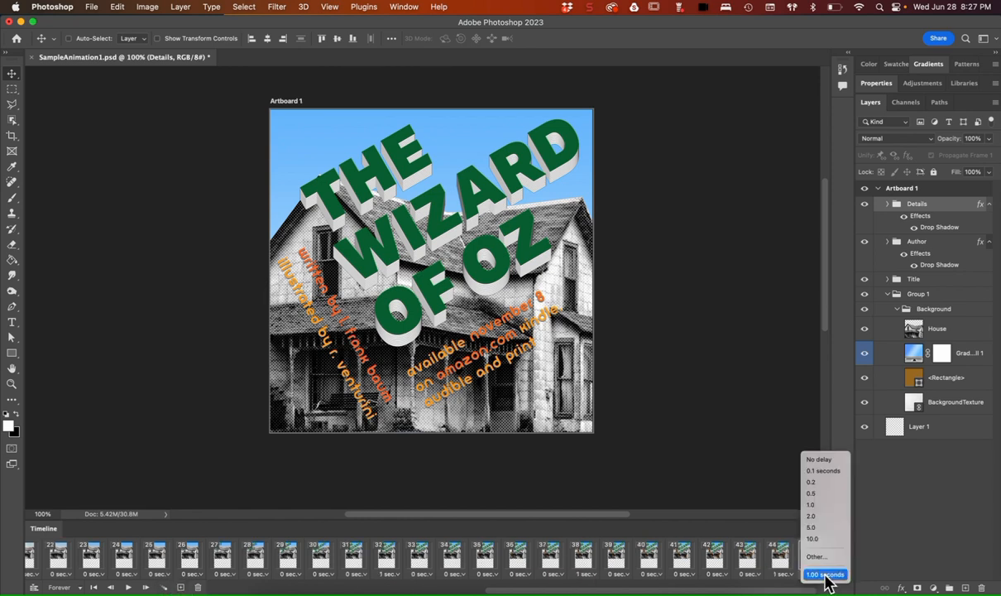
left_click(821, 460)
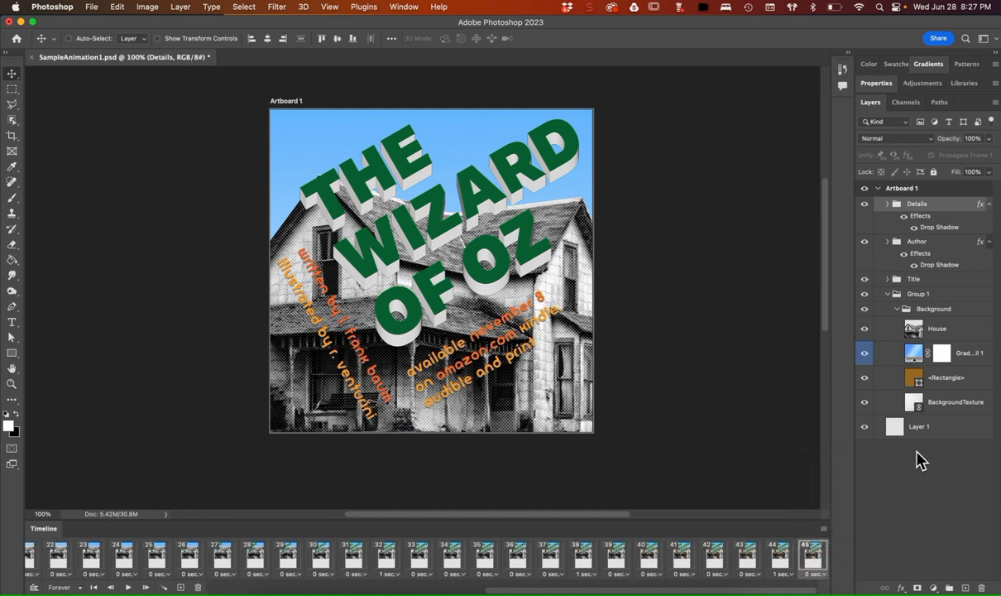
- Lower the House layer's opacity to 75% in frame 45
left_click(951, 330)
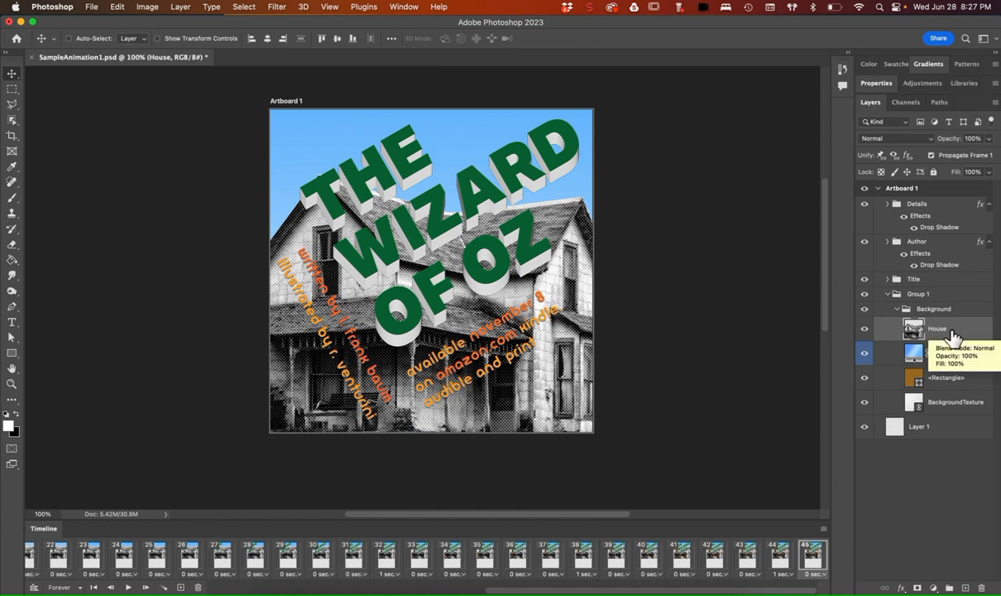
left_click(988, 138)
left_click_drag(990, 155, 977, 160)
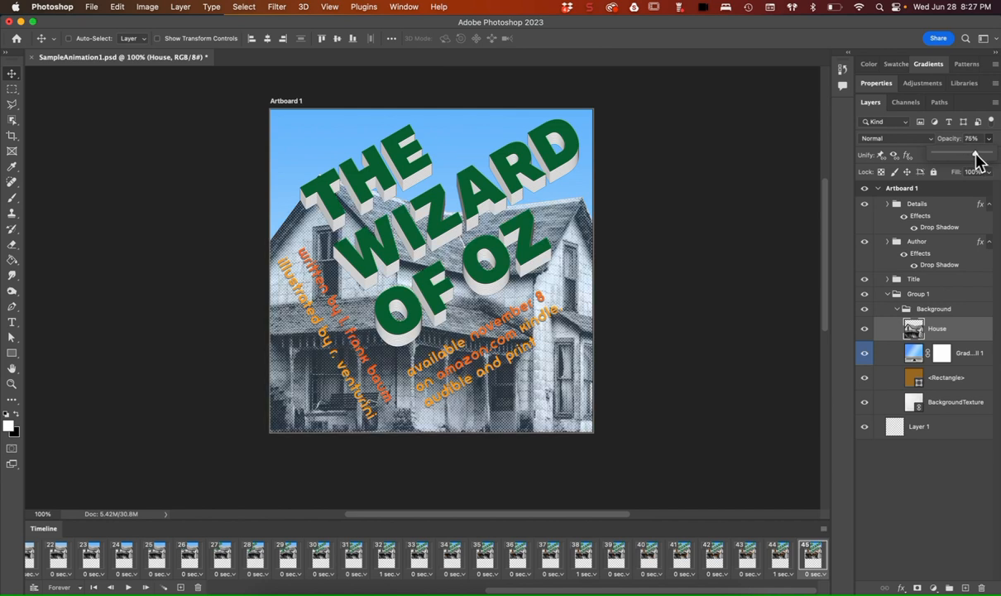
- Add frames 46, 47 and 48, lowering the House layer's opacity to 50%, 24% and 0% in turn
left_click(179, 588)
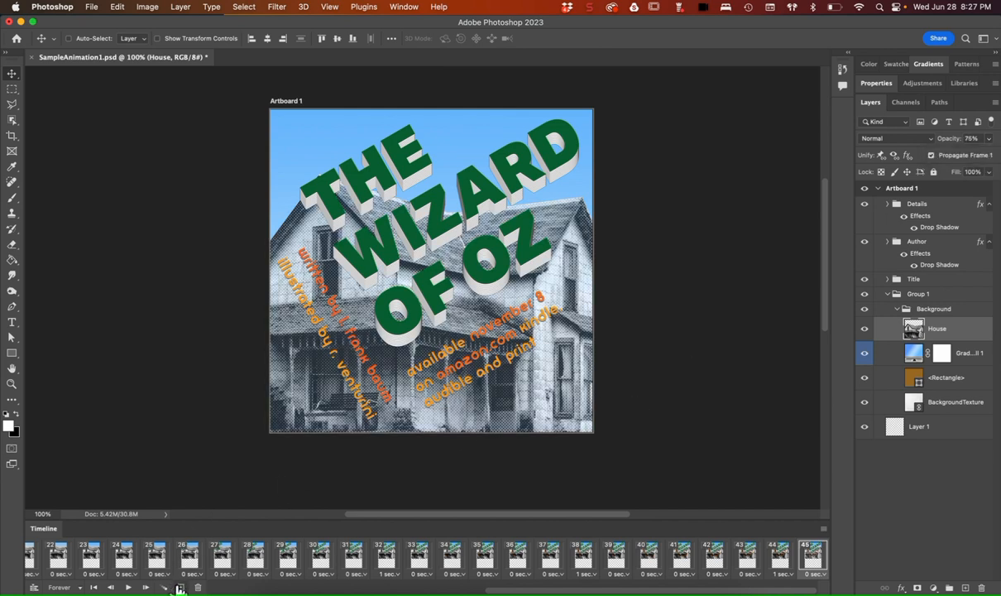
left_click(989, 139)
left_click_drag(982, 157, 966, 157)
left_click(181, 589)
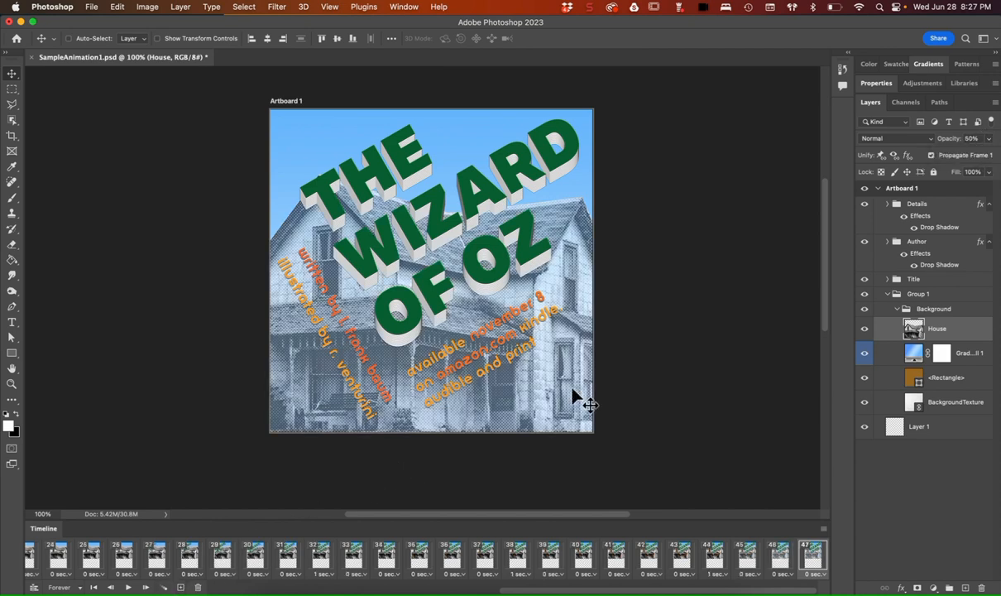
left_click_drag(965, 155, 953, 160)
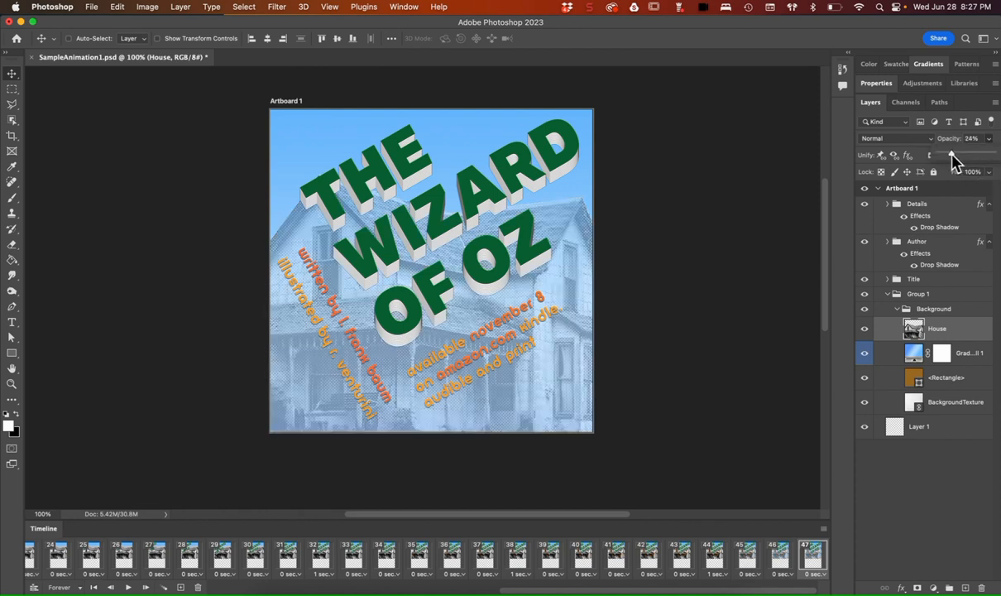
left_click(181, 587)
left_click(988, 139)
left_click_drag(953, 159, 916, 160)
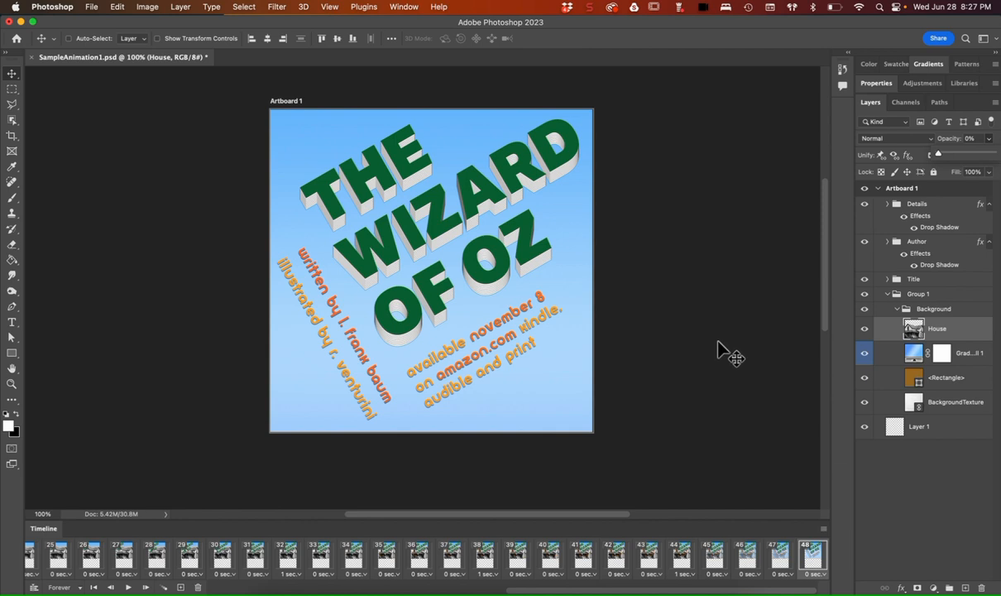
- Set frame 48's delay to 5.0 seconds and make the animation loop 3 times
left_click(818, 574)
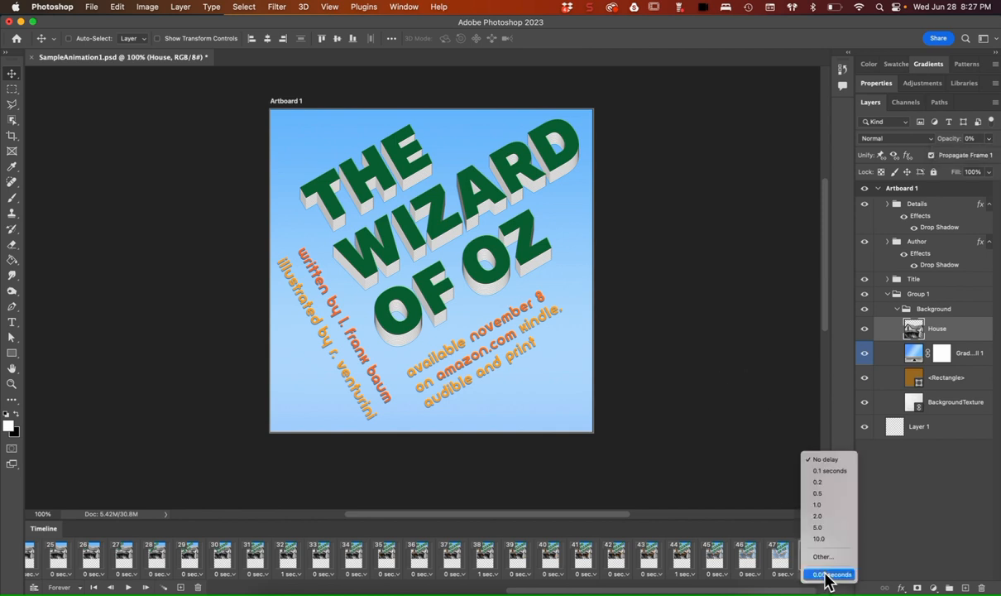
left_click(830, 526)
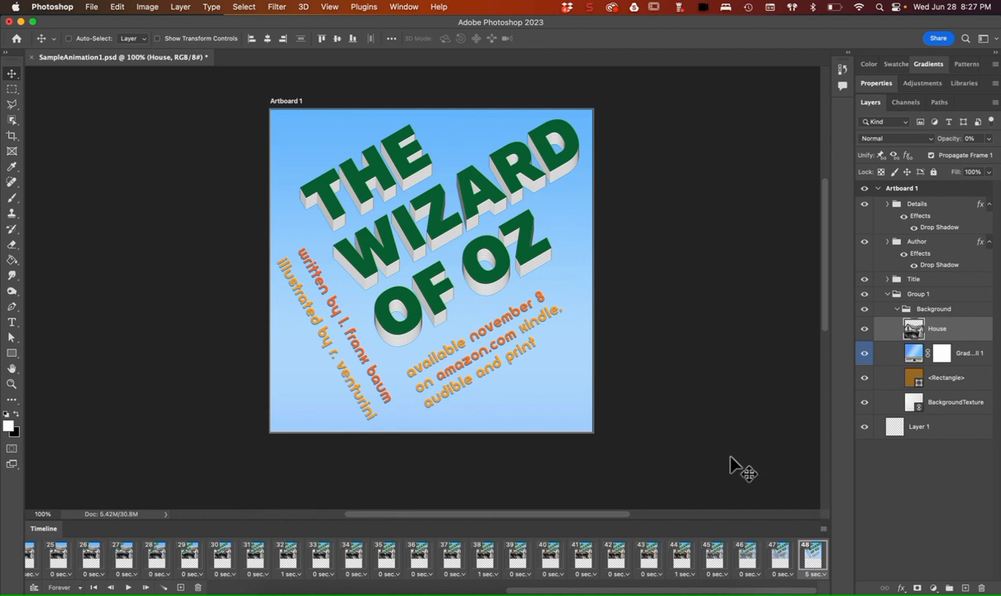
left_click(79, 587)
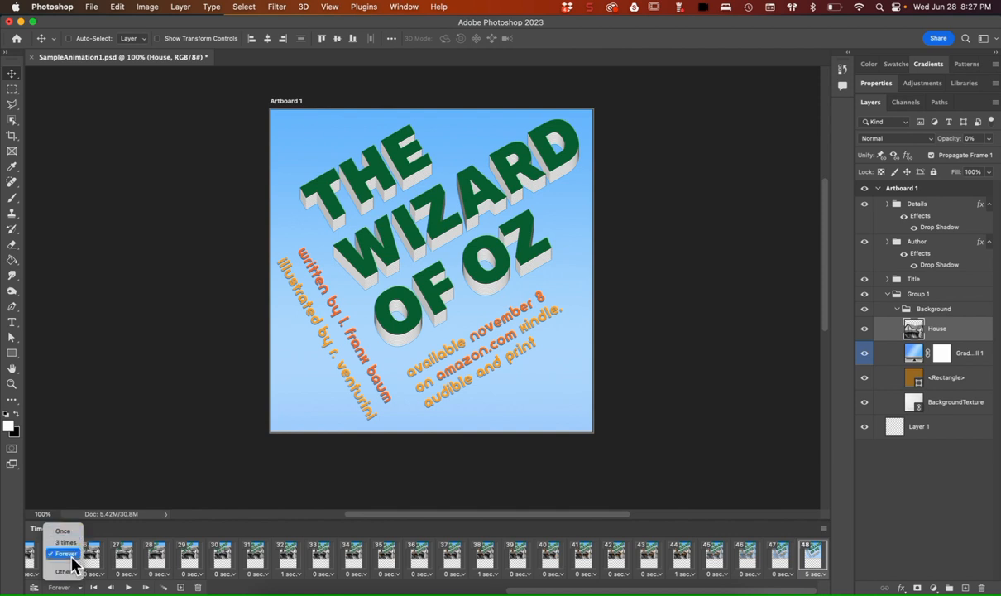
left_click(72, 554)
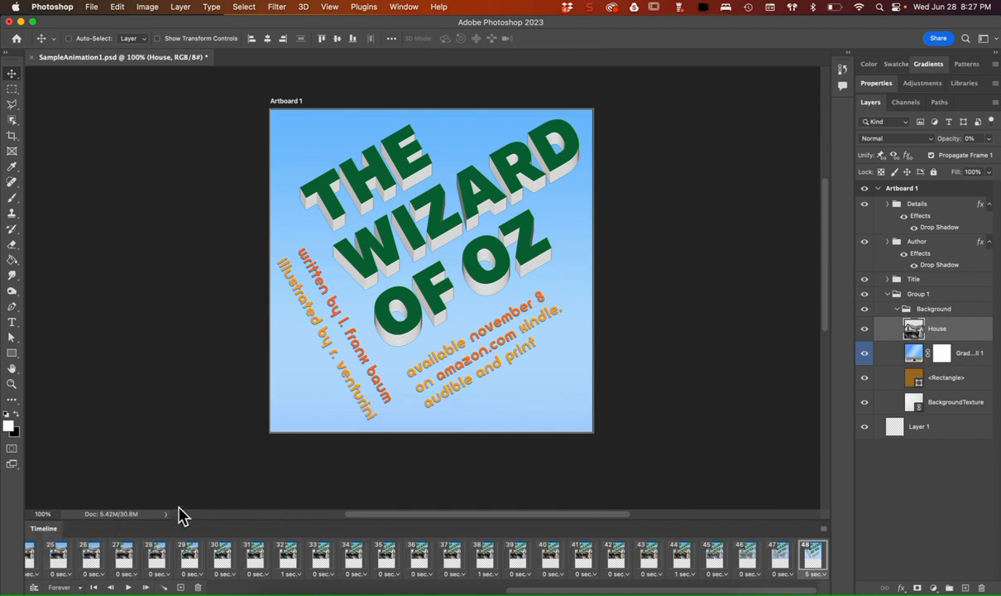
left_click(80, 586)
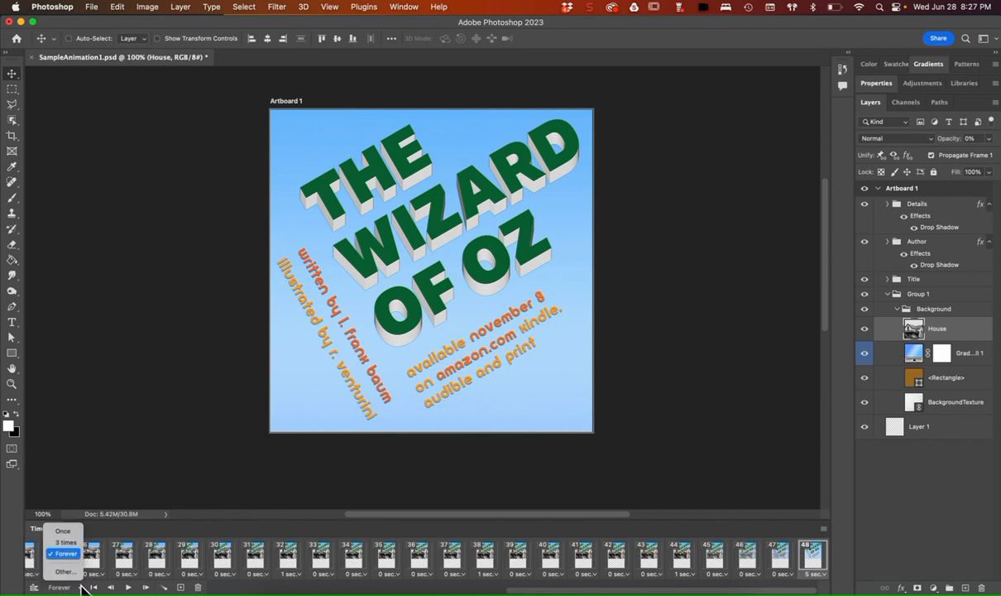
left_click(66, 542)
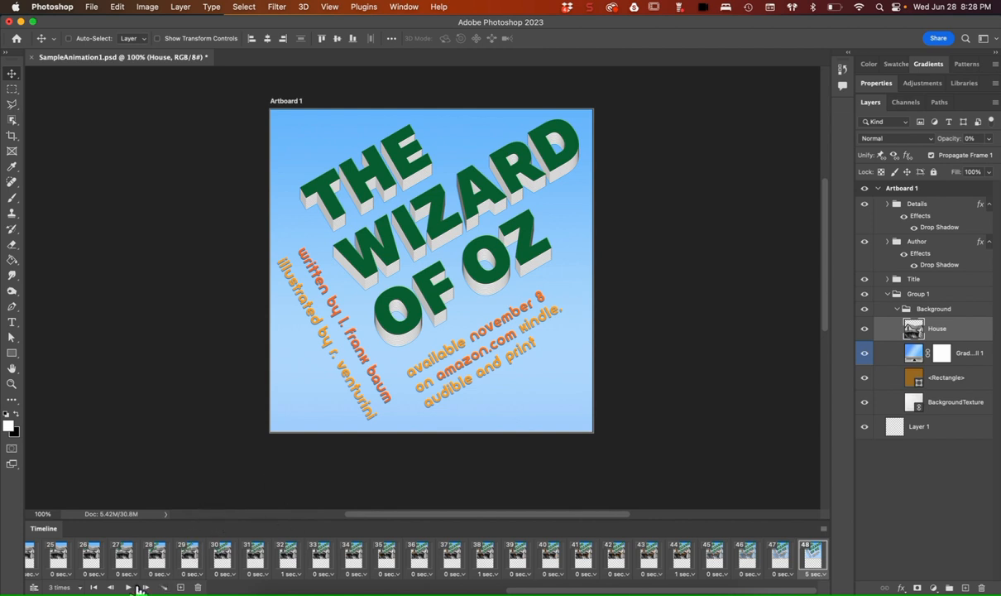
- Preview the animation from the first frame, stop the playback and save the document
left_click(94, 586)
left_click(129, 587)
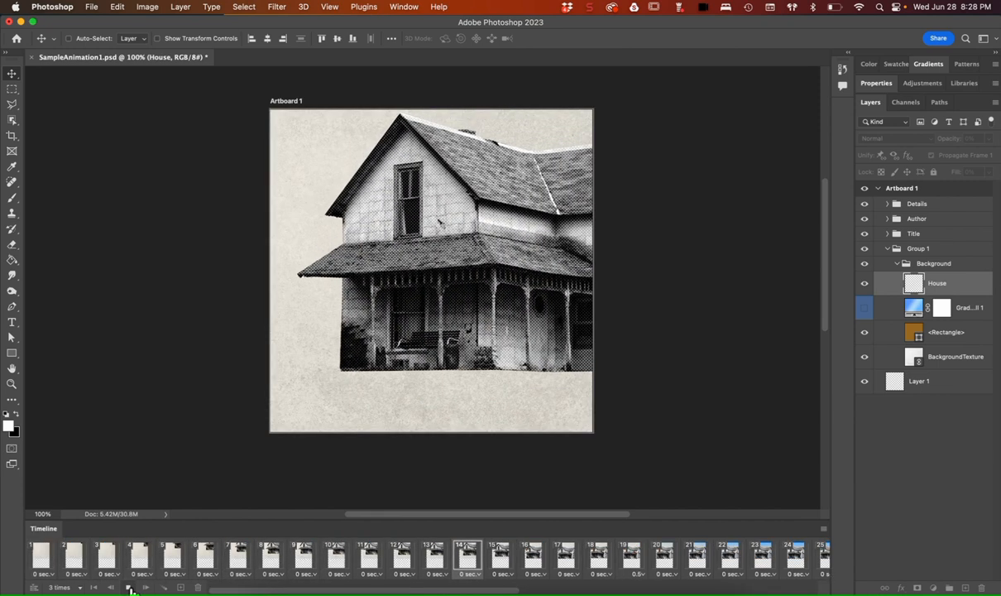
left_click(129, 588)
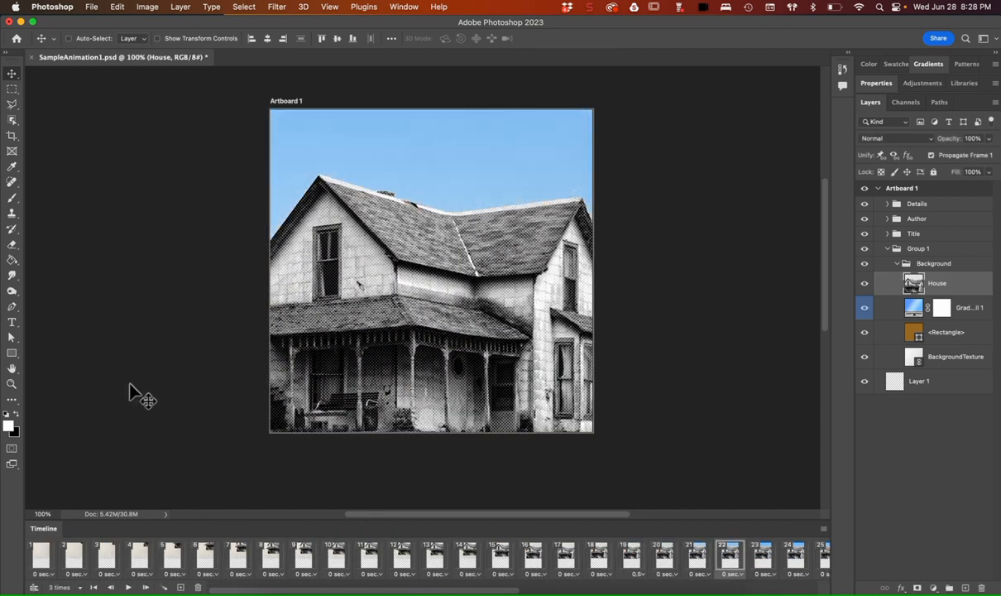
key("super+s")
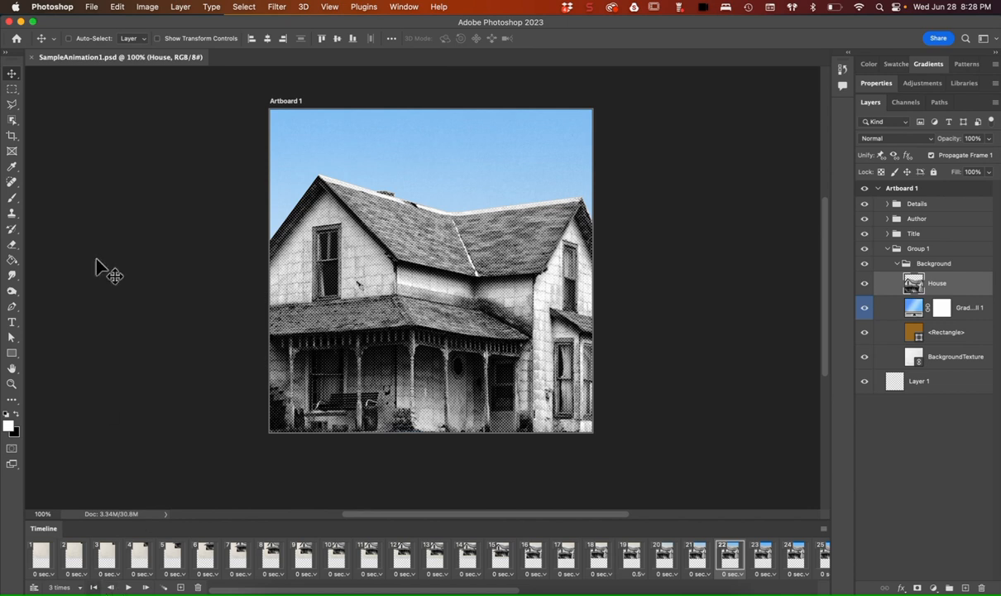
left_click(93, 10)
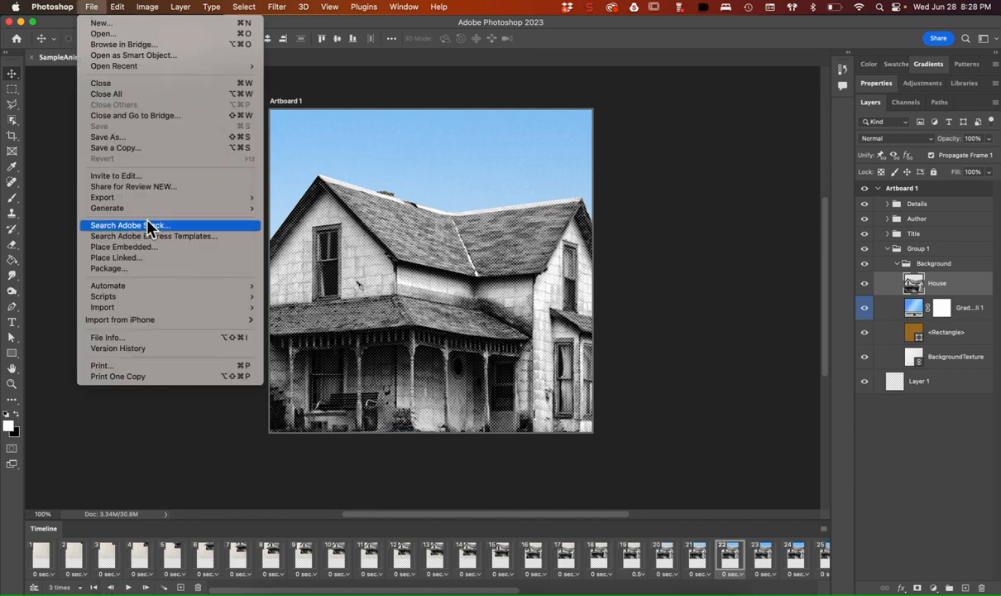
mouse_move(155, 212)
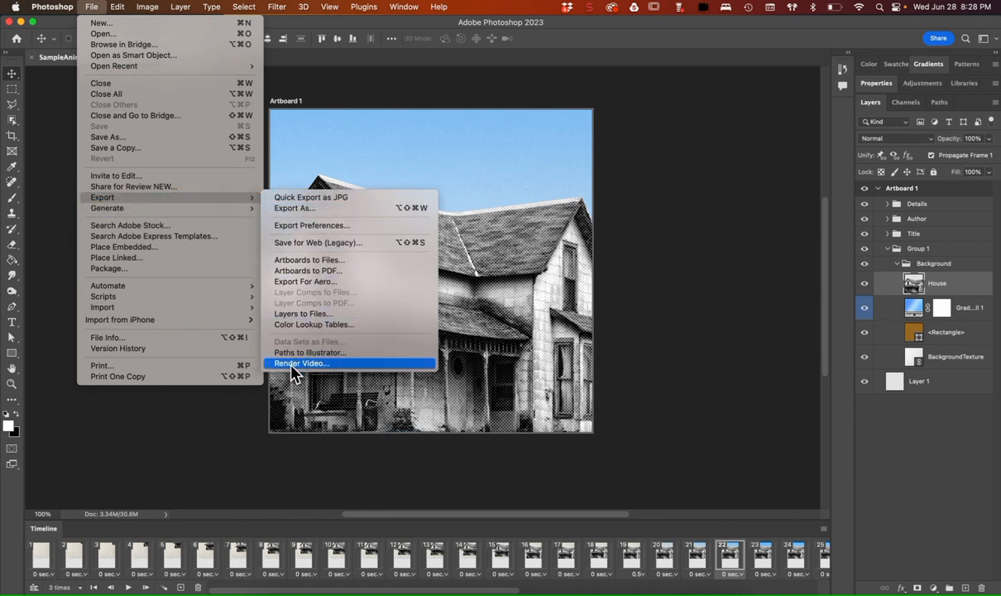
left_click(250, 392)
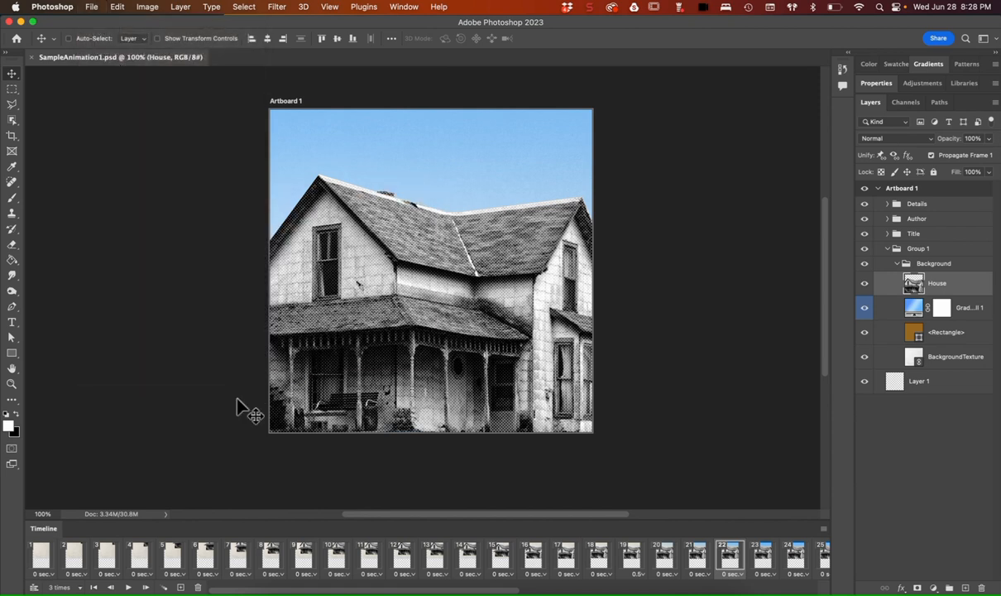
left_click(823, 530)
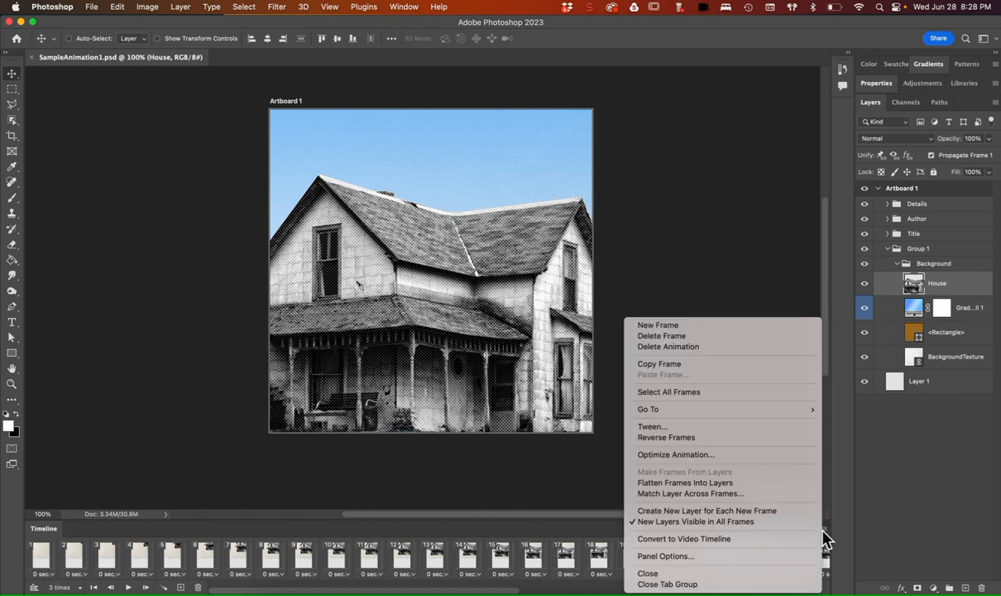
left_click(824, 536)
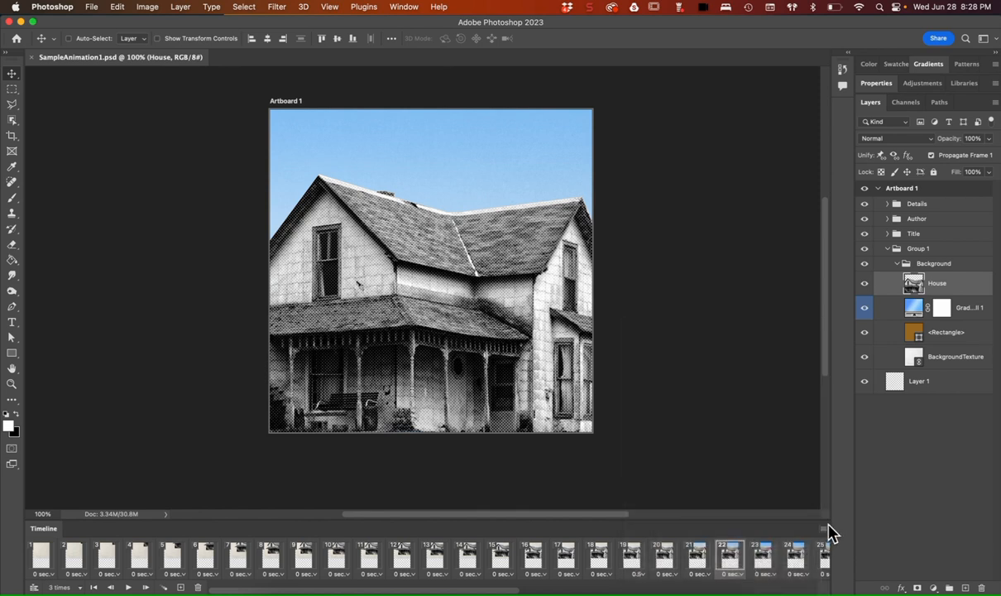
- Optimize the animation by Bounding Box and Redundant Pixel Removal
left_click(823, 530)
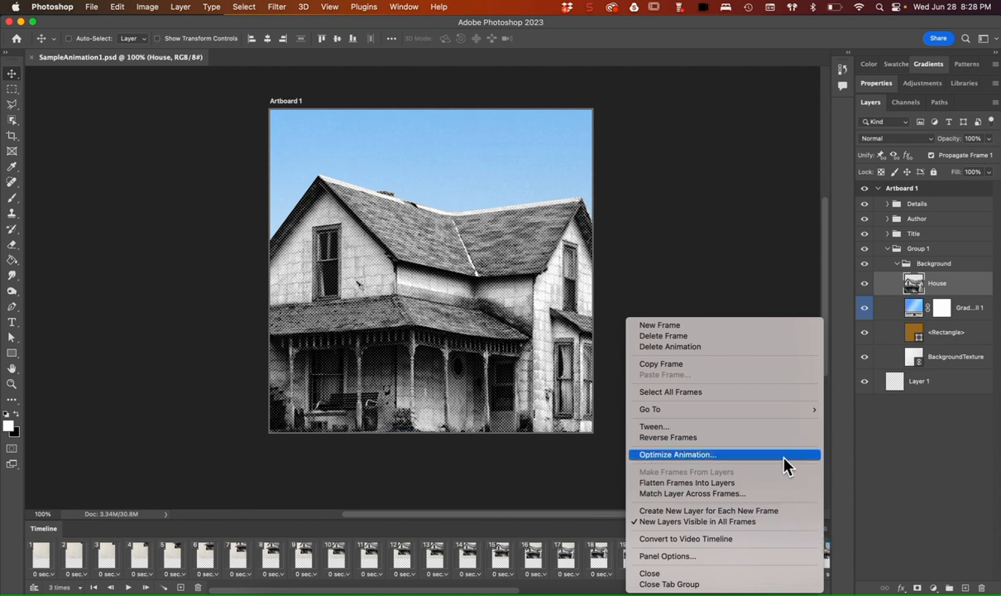
left_click(739, 455)
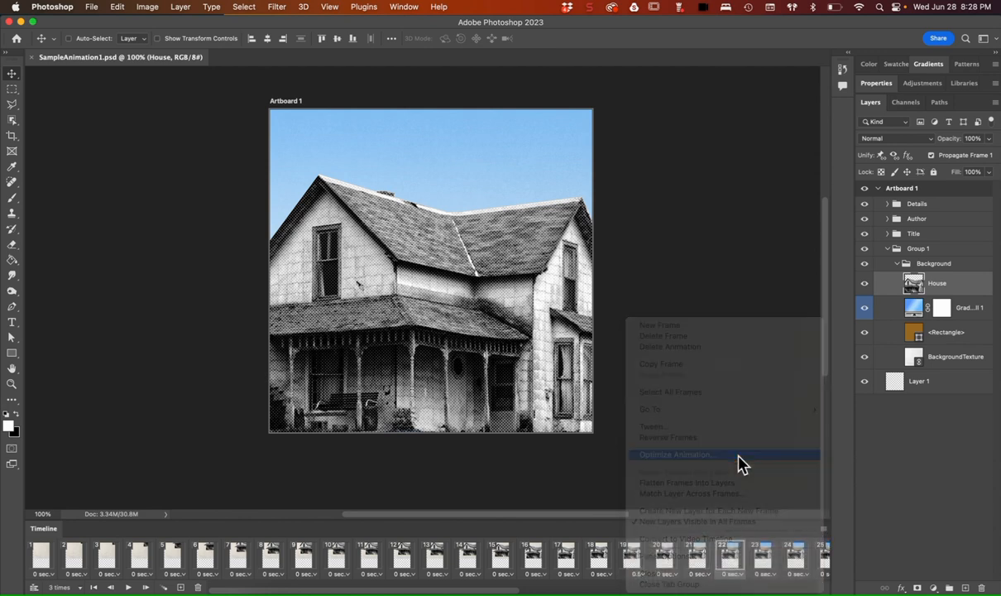
left_click_drag(511, 267, 699, 220)
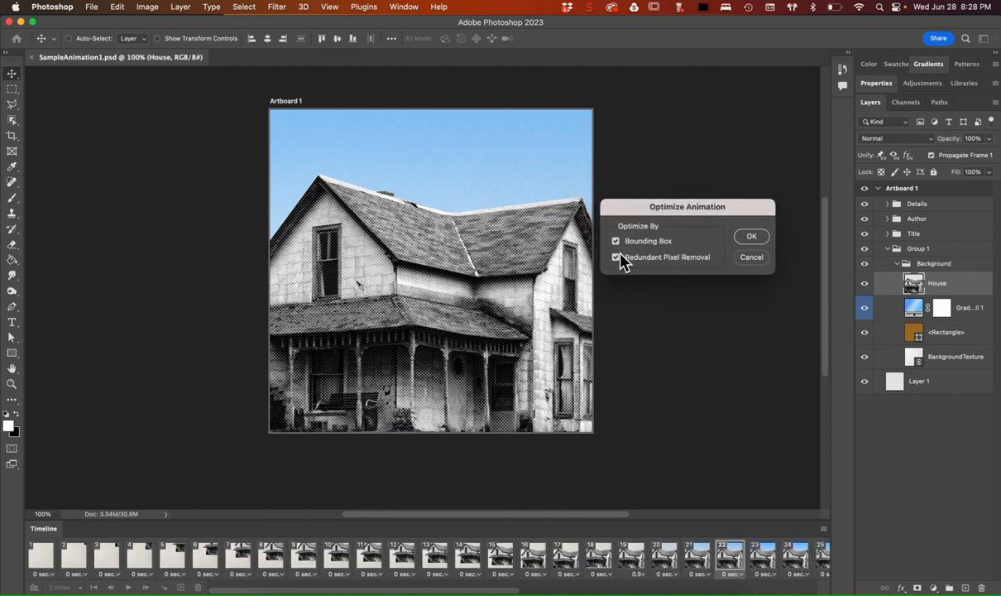
left_click(746, 240)
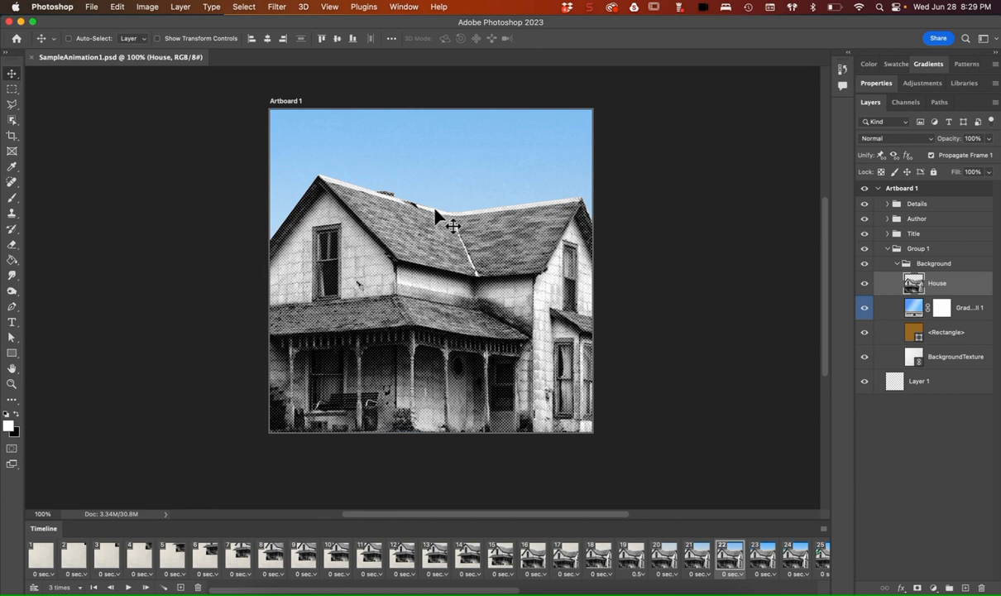
- Render all frames as the H.264 video SampleAnimation1.mp4 in High Quality at the 1080 x 1080 document size and 30 fps
left_click(92, 7)
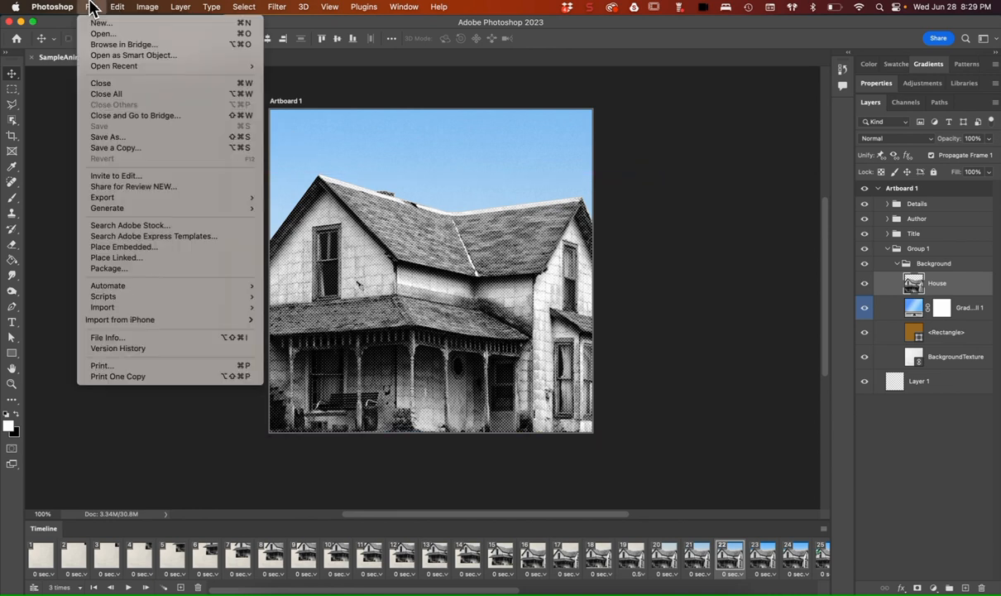
mouse_move(128, 197)
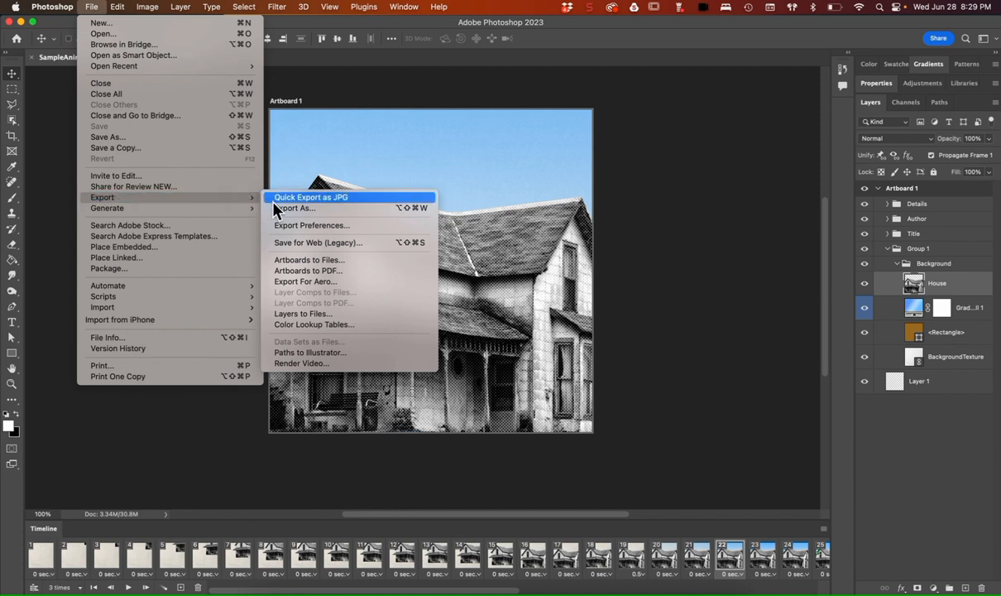
left_click(291, 364)
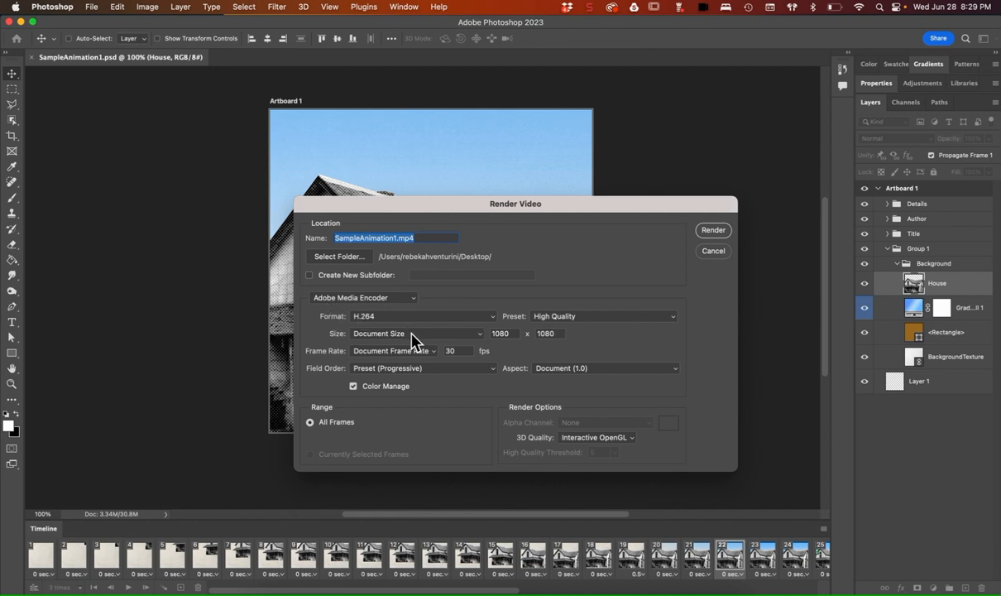
left_click(482, 335)
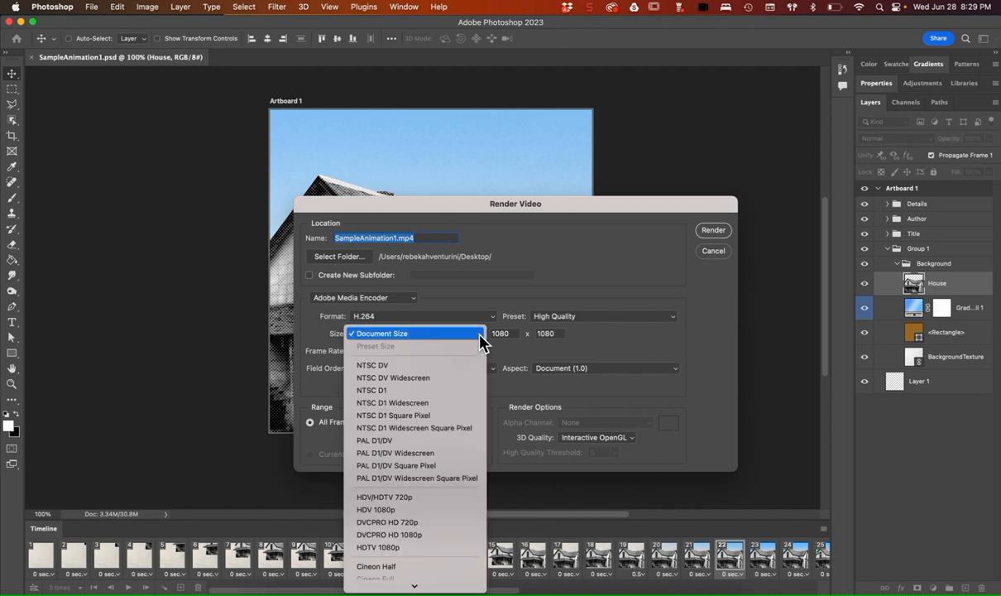
left_click(402, 336)
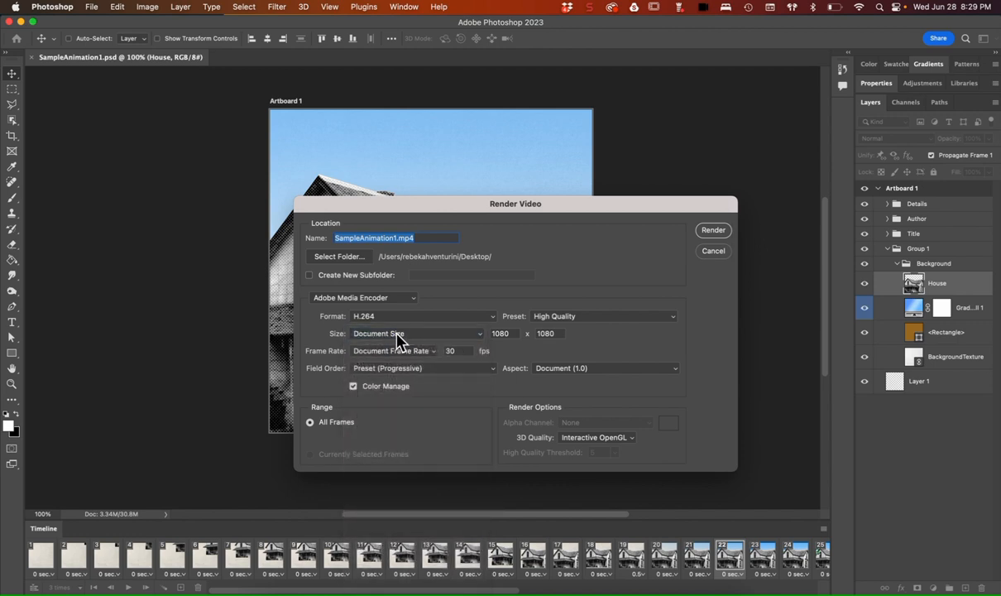
left_click(407, 334)
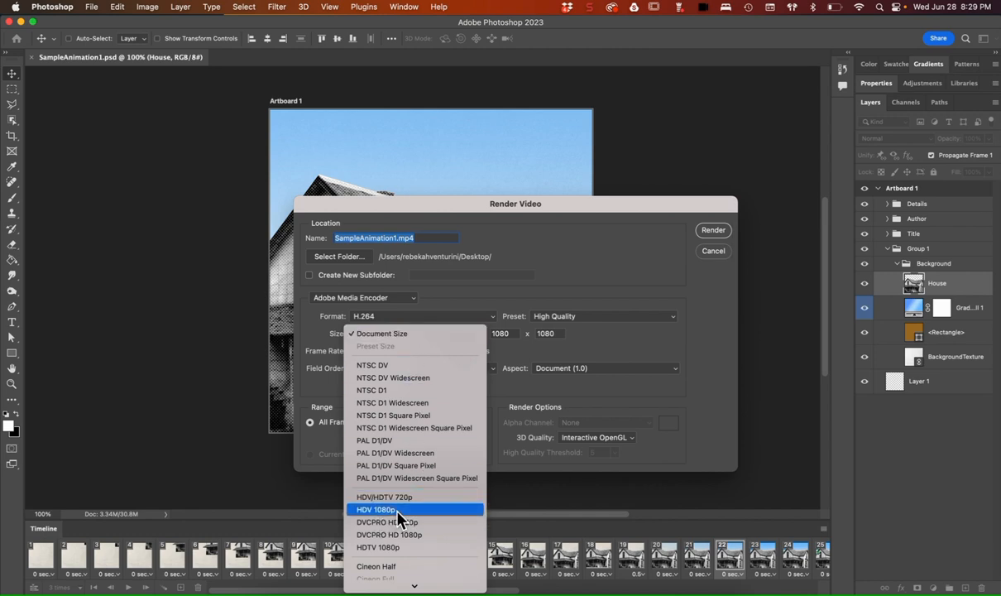
left_click(470, 307)
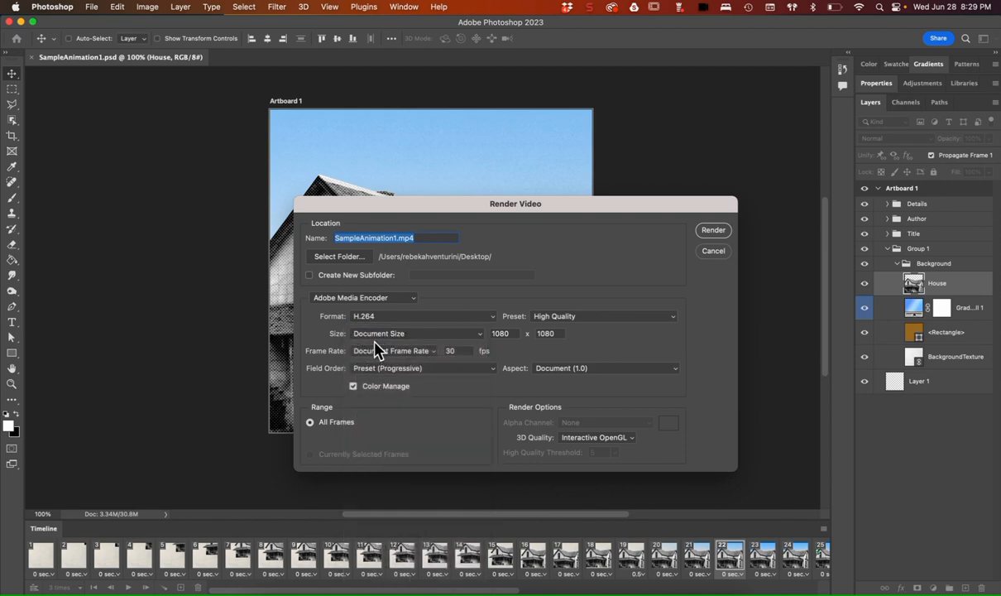
left_click(708, 232)
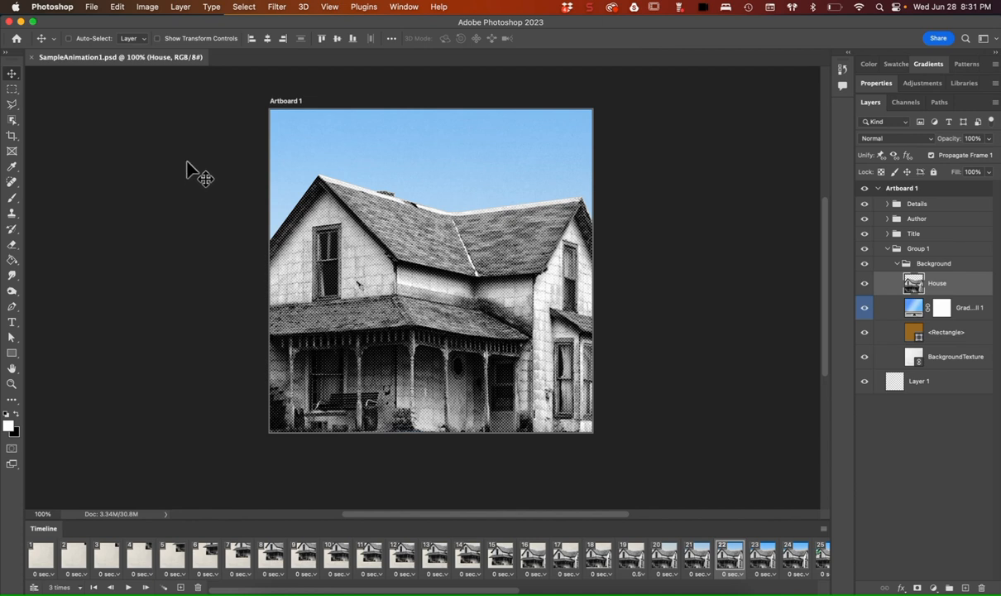
- Create a new Web document 540 px wide and 960 px high at 72 pixels/inch with an artboard and white background
scroll(188, 165, "up", 1)
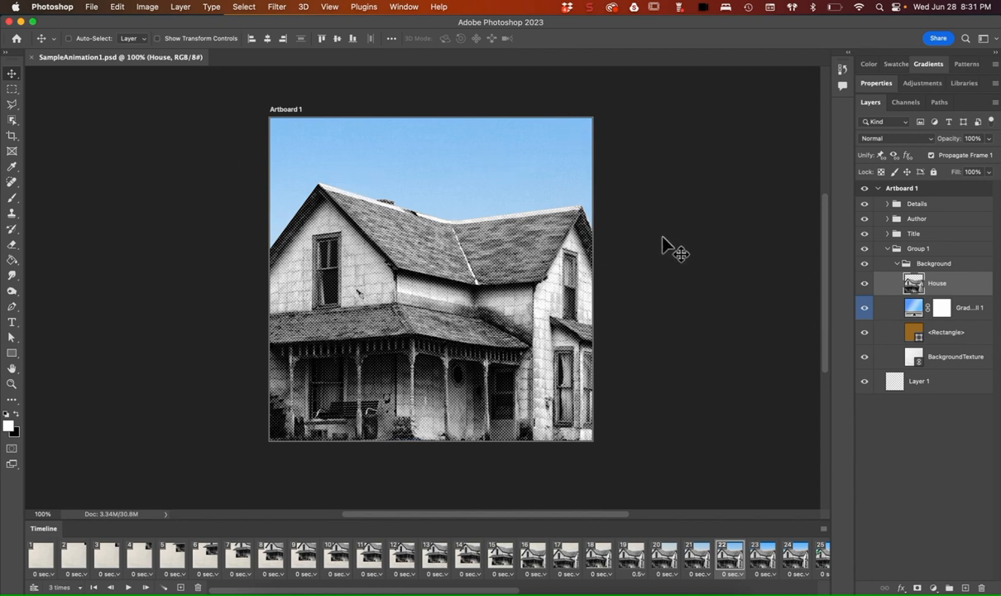
left_click(98, 8)
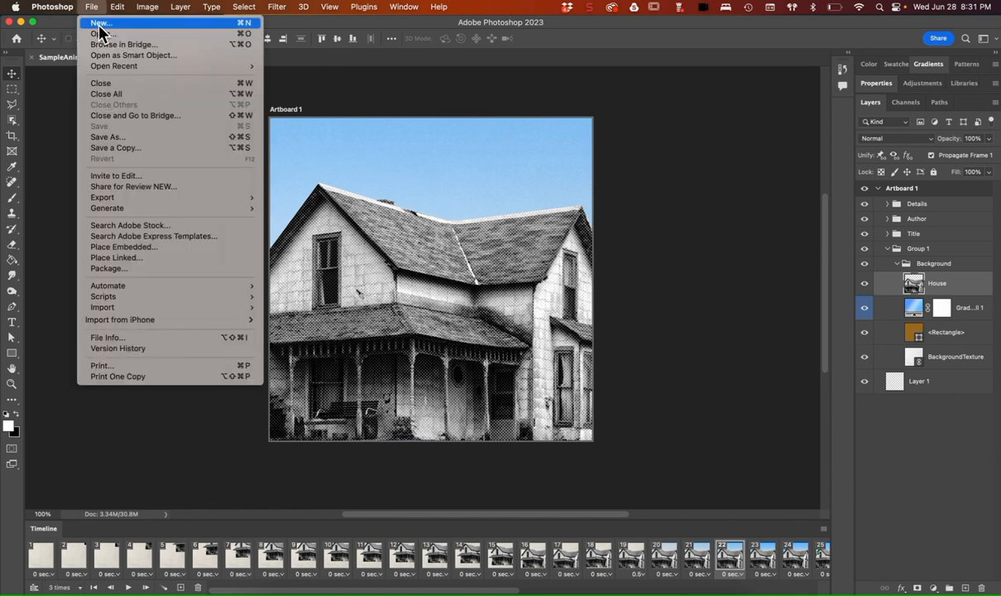
left_click(100, 24)
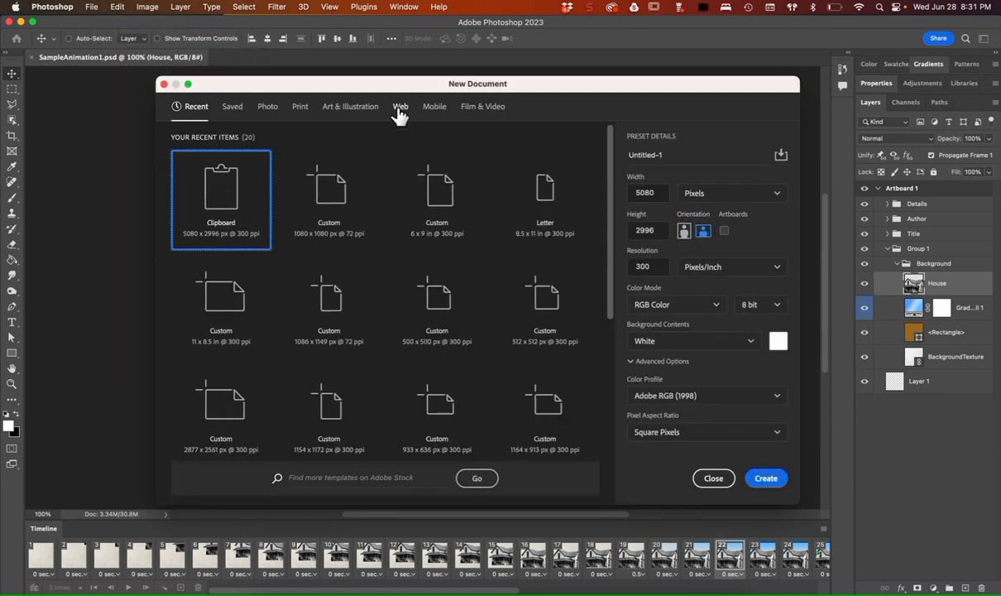
left_click(399, 111)
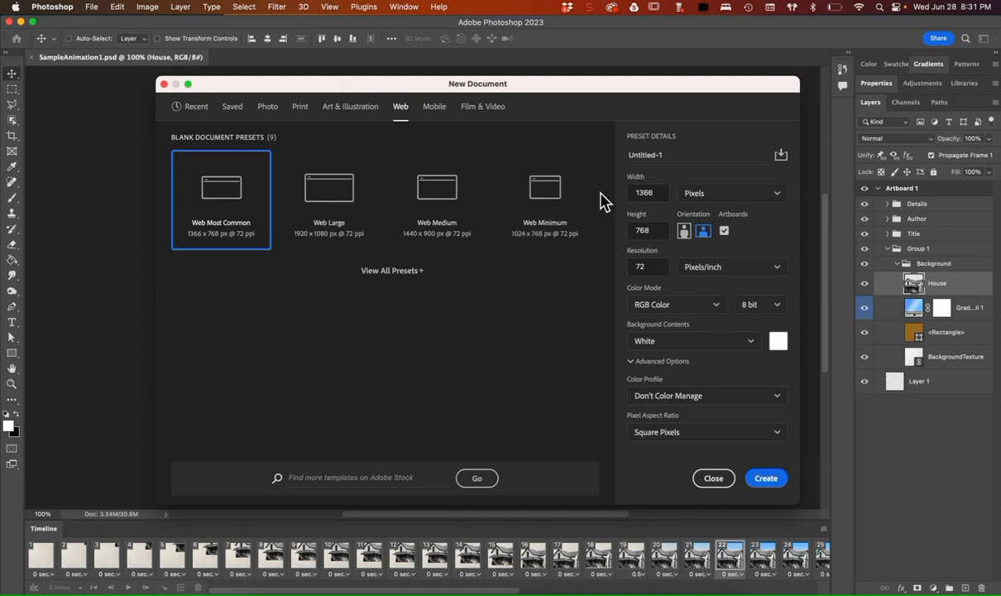
double_click(637, 192)
type("540")
left_click_drag(659, 235, 608, 239)
type("960")
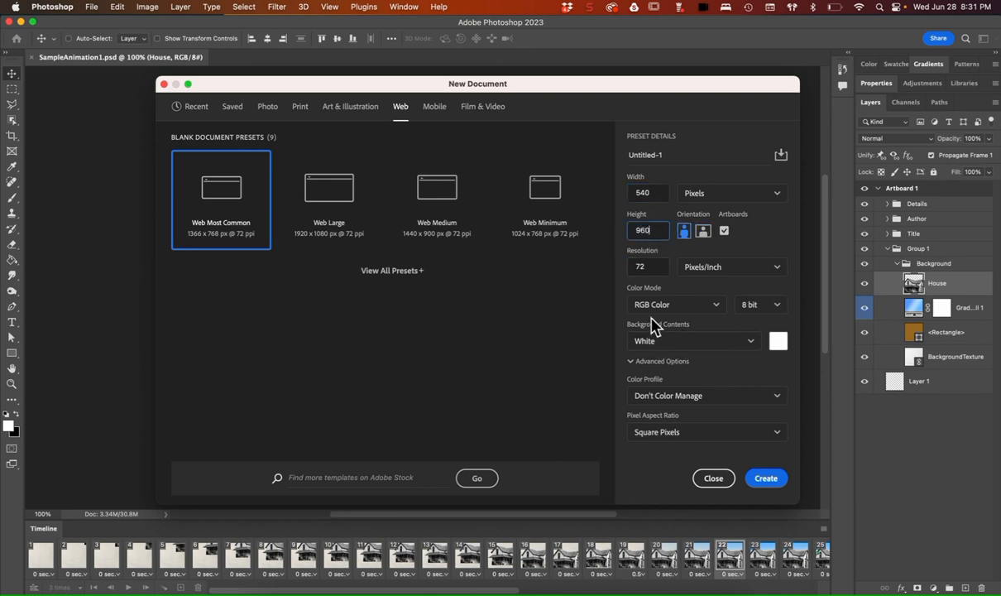
left_click(762, 476)
- Copy the Details, Author, Title and Group 1 artwork, including the background layers, from SampleAnimation1.psd into the Untitled-1 document
left_click(163, 62)
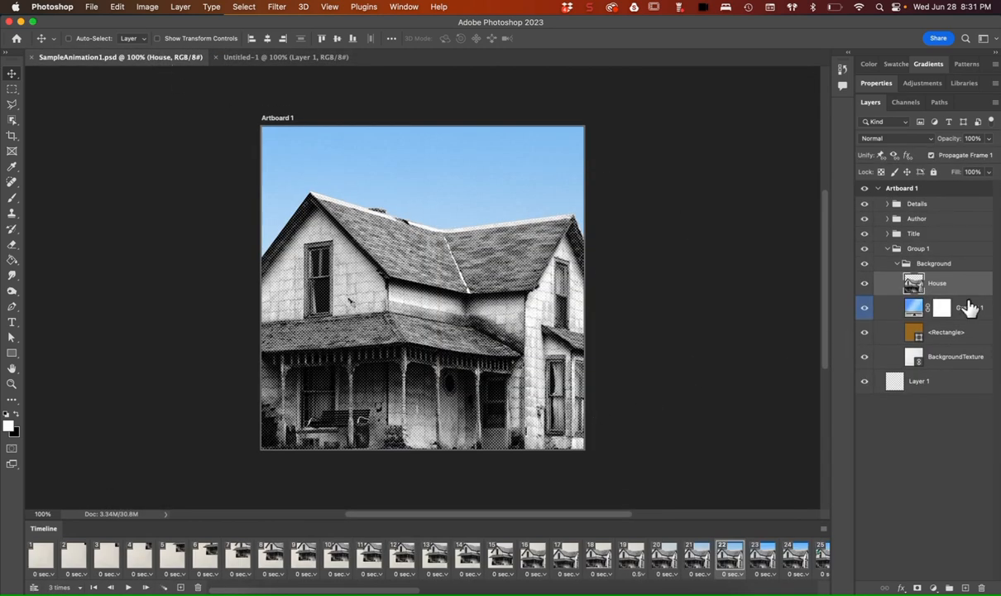
left_click(942, 205)
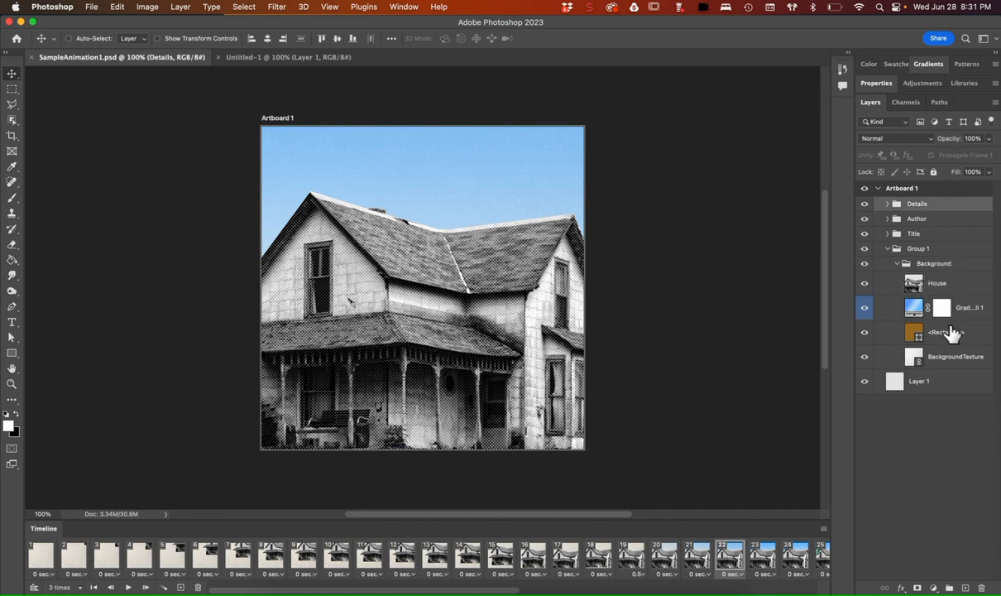
left_click(951, 359, "shift")
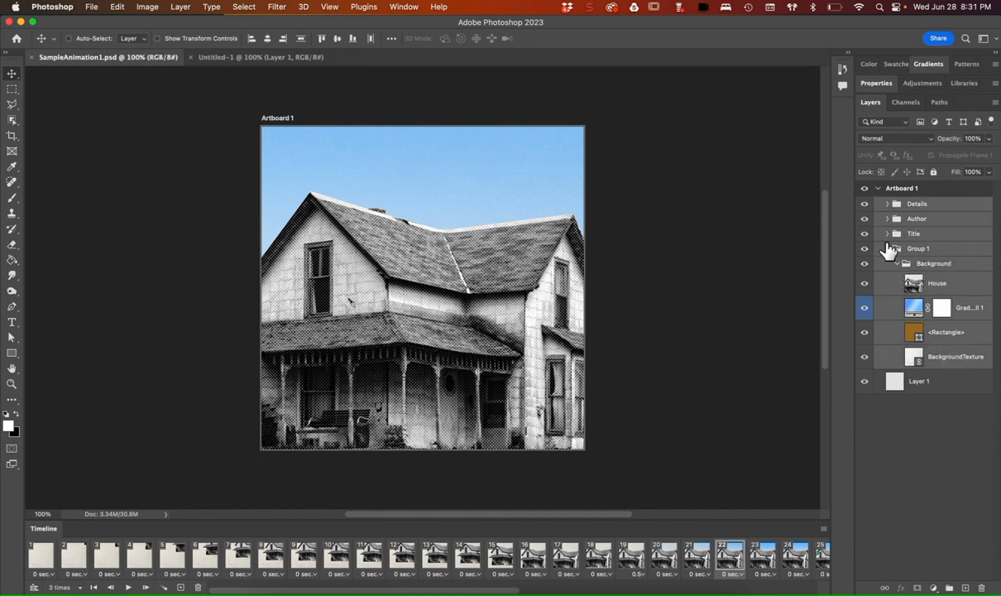
left_click_drag(915, 209, 417, 180)
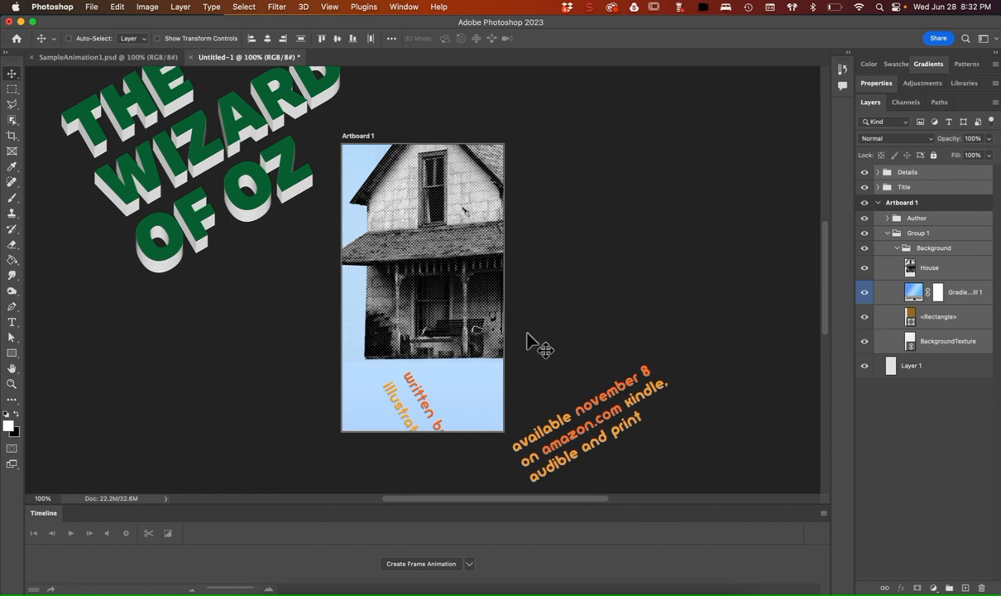
- Close SampleAnimation1.psd and keep only the new Untitled-1 document open
left_click(130, 58)
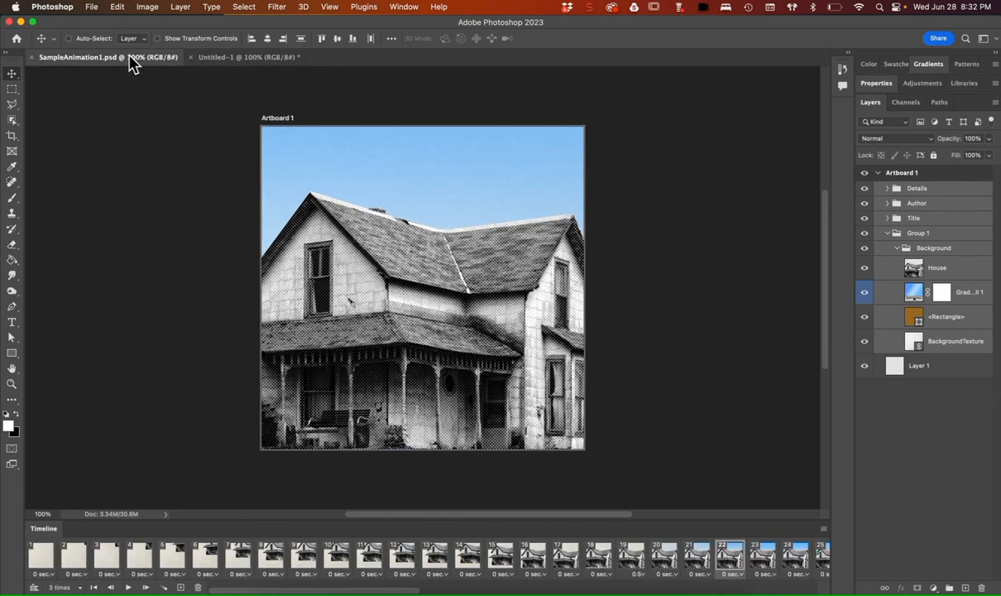
key("super+w")
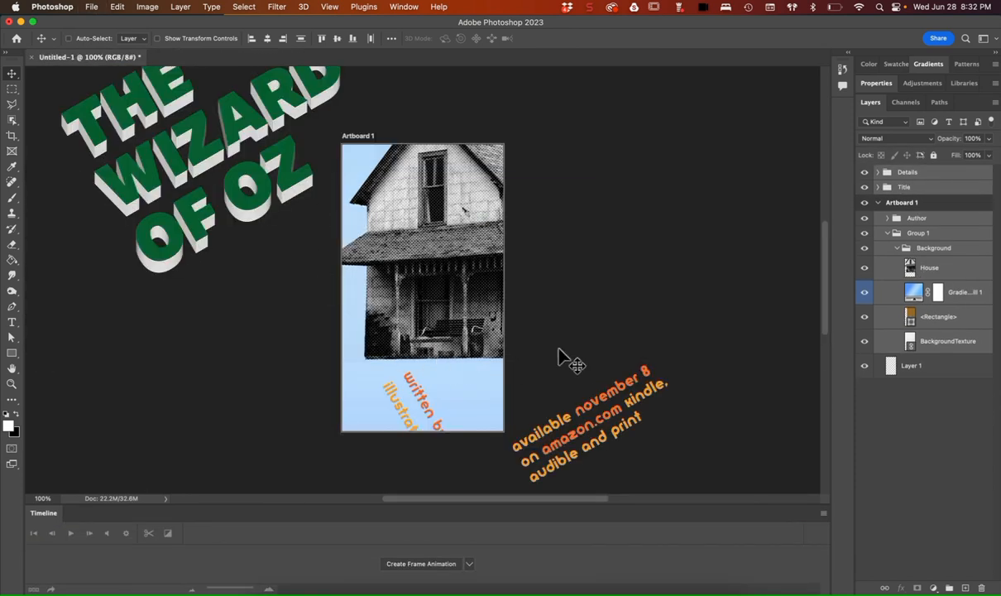
scroll(559, 354, "up", 2)
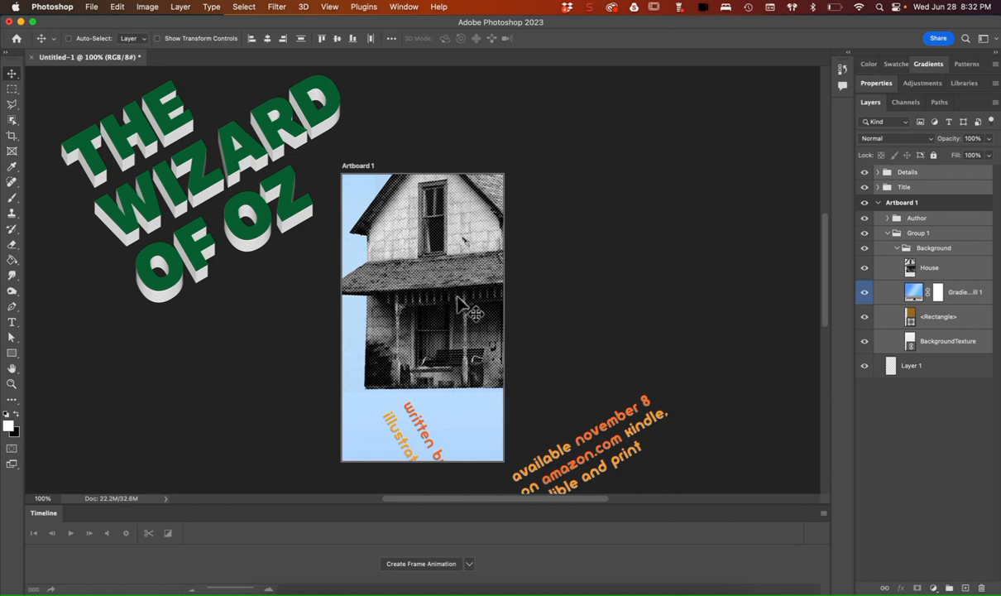
- Delete the House layer from the Background group and select the <Rectangle> layer
key("super+Tab")
key("super+Tab")
key("super+Tab")
left_click(865, 268)
left_click(924, 269)
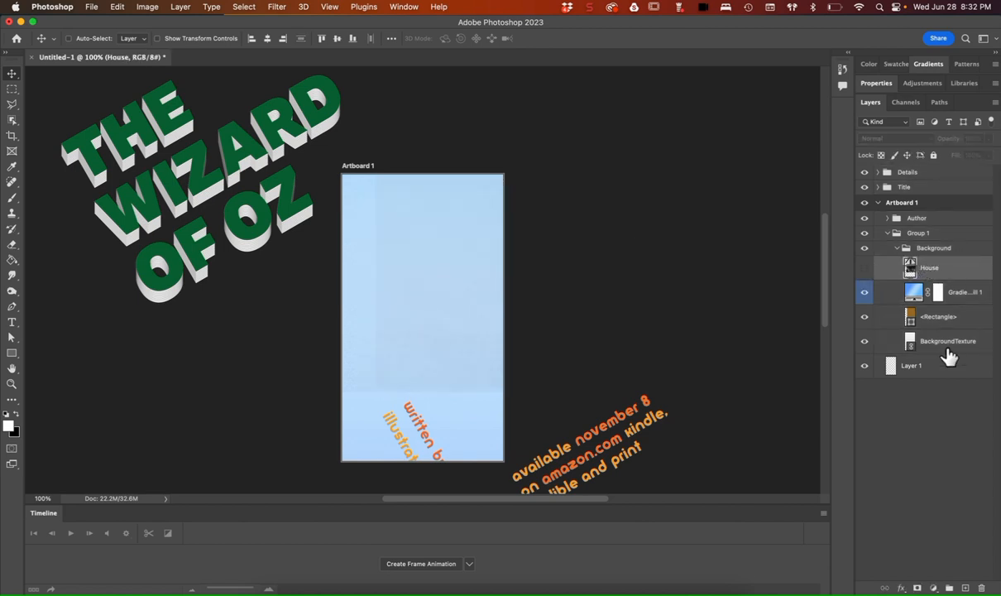
left_click(978, 586)
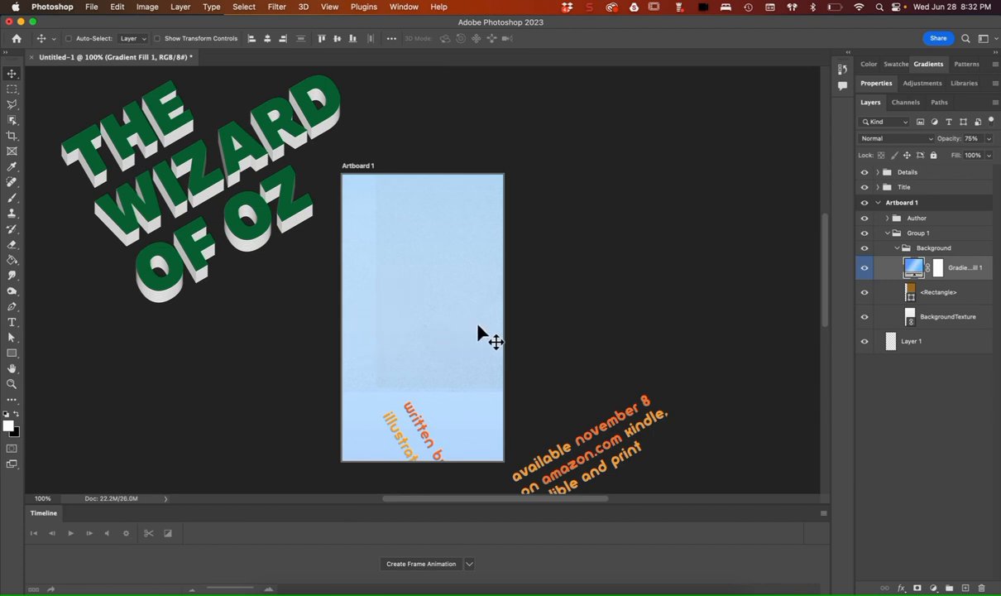
left_click(943, 296)
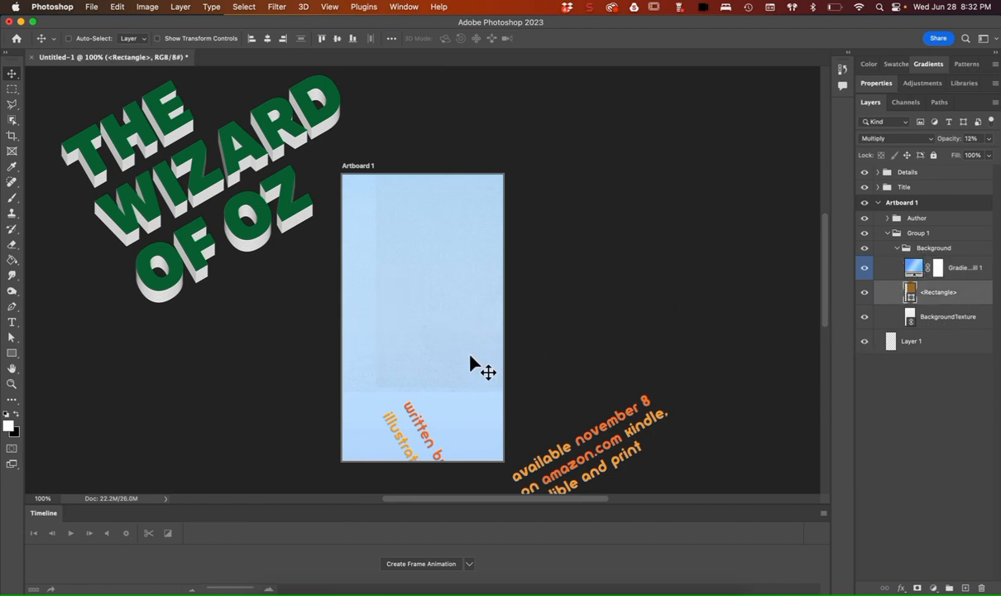
left_click_drag(461, 377, 419, 445)
- Switch to Finder, open SampleAnimation1.mp4 from the Desktop folder and play it in QuickTime Player
left_click(266, 589)
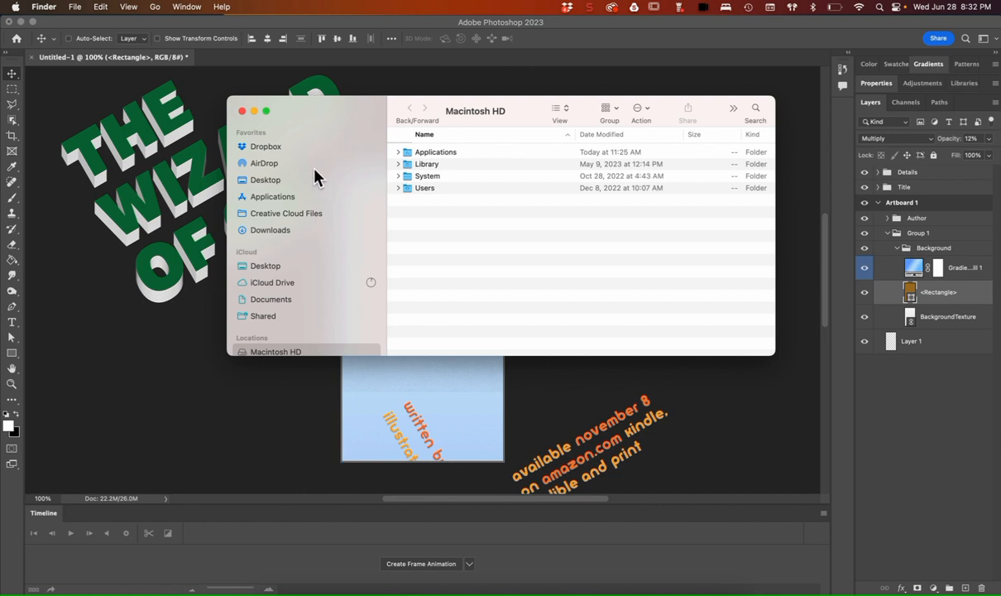
left_click(315, 181)
left_click(451, 176)
double_click(452, 177)
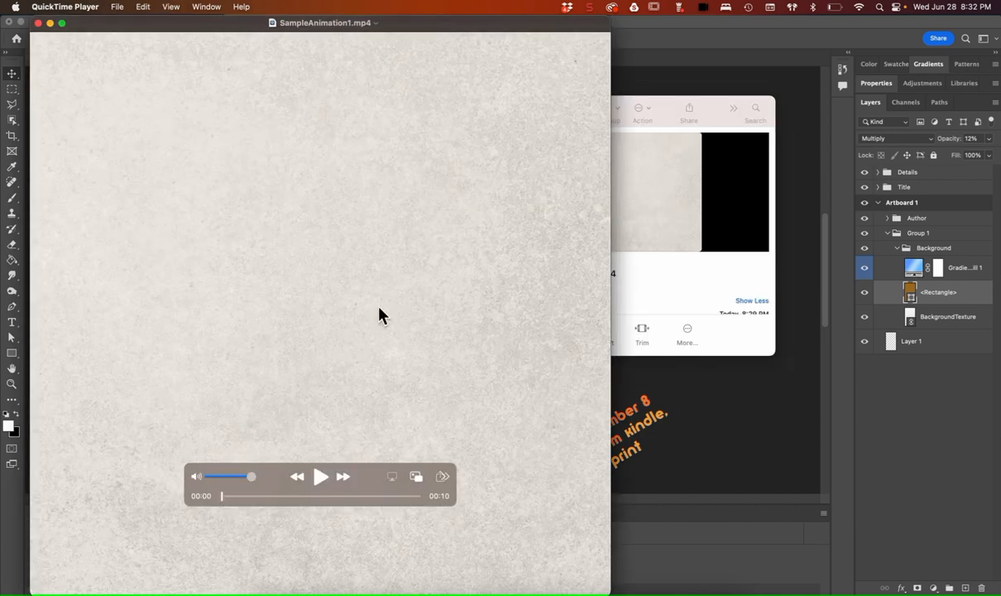
left_click(321, 477)
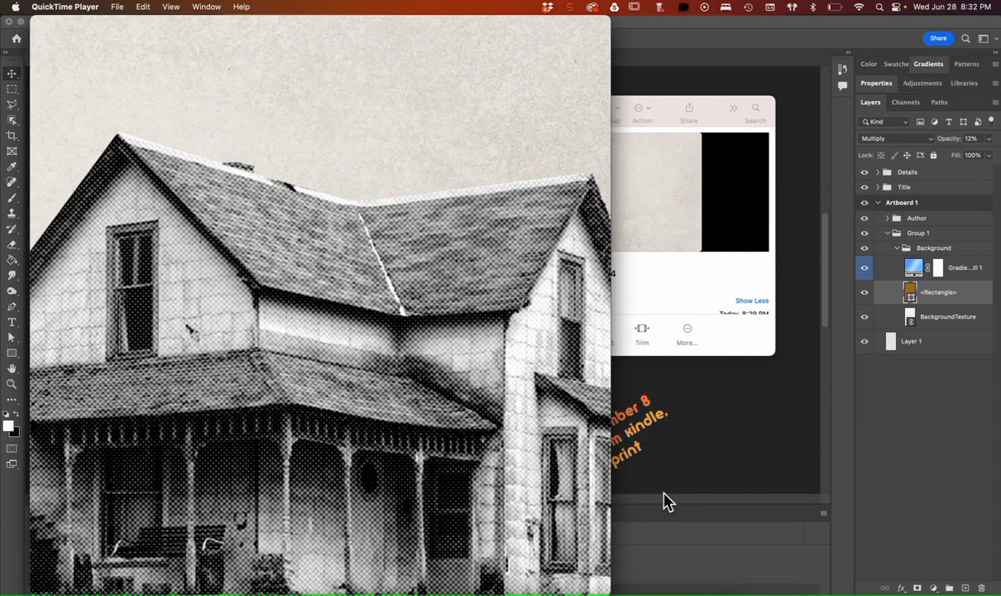